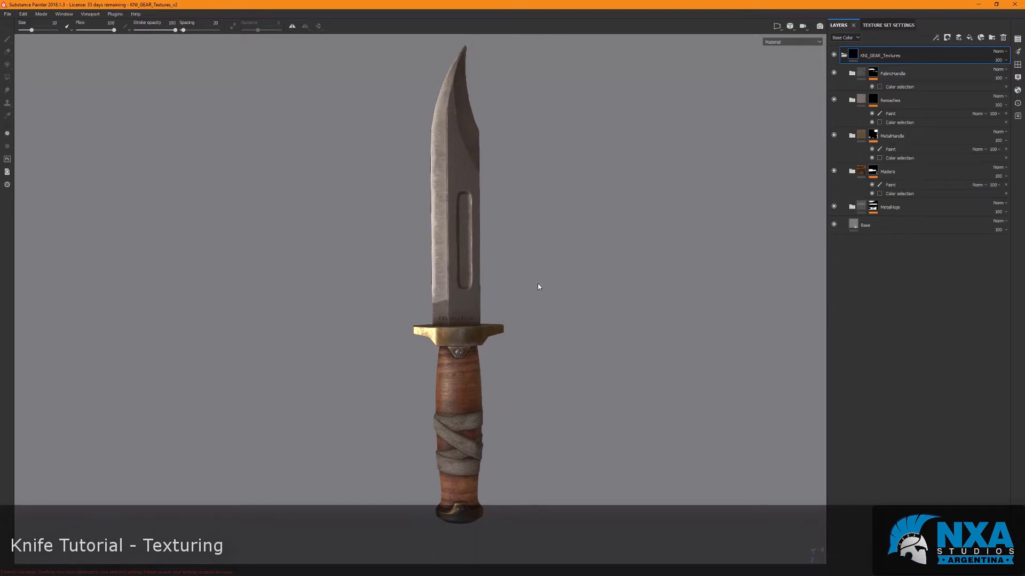
# Examine the finished knife textures and the untextured mesh from several angles.
pyautogui.keyDown('alt'); pyautogui.moveTo(530, 259); pyautogui.dragTo(535, 265, button='middle'); pyautogui.keyUp('alt')
pyautogui.moveTo(535, 265)
pyautogui.keyDown('alt'); pyautogui.mouseDown()
pyautogui.moveTo(548, 257)
pyautogui.moveTo(546, 268)
pyautogui.mouseUp(); pyautogui.keyUp('alt')
pyautogui.keyDown('alt'); pyautogui.moveTo(550, 236); pyautogui.dragTo(537, 306, button='middle'); pyautogui.keyUp('alt')
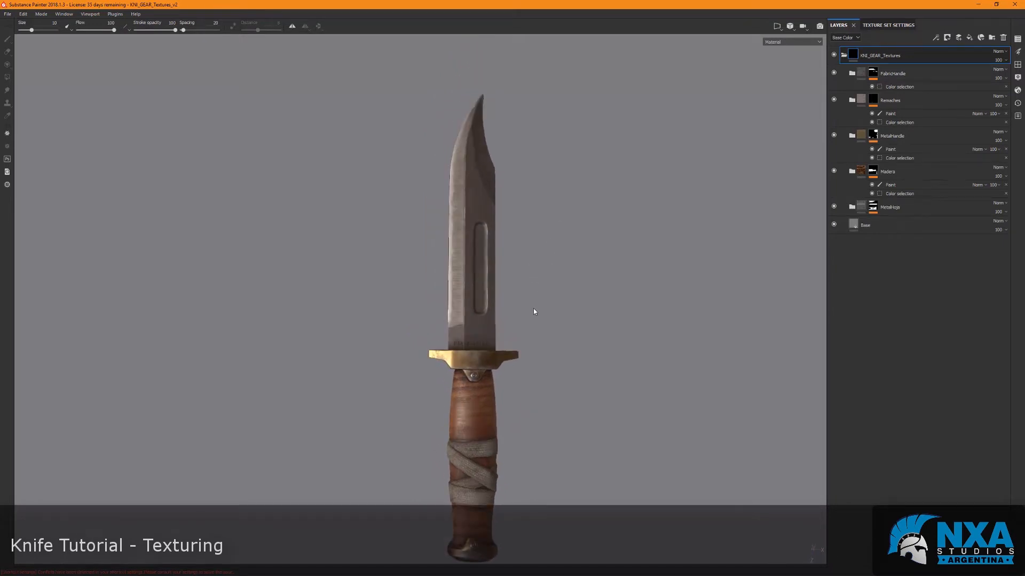
pyautogui.keyDown('alt'); pyautogui.moveTo(590, 389); pyautogui.dragTo(593, 338, button='middle'); pyautogui.keyUp('alt')
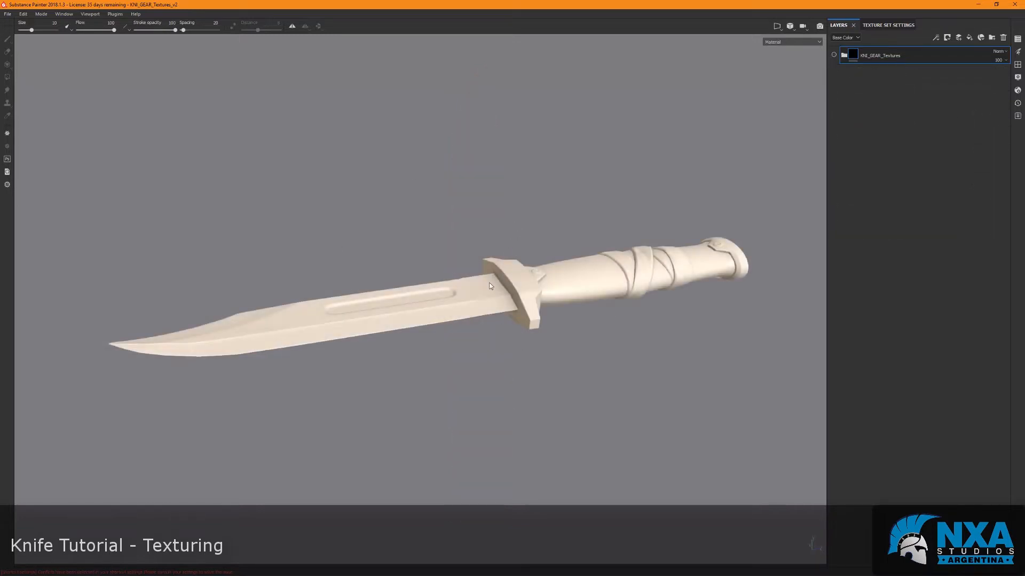
pyautogui.keyDown('alt'); pyautogui.moveTo(489, 286); pyautogui.dragTo(434, 270); pyautogui.keyUp('alt')
pyautogui.keyDown('alt'); pyautogui.moveTo(523, 238); pyautogui.dragTo(353, 316); pyautogui.keyUp('alt')
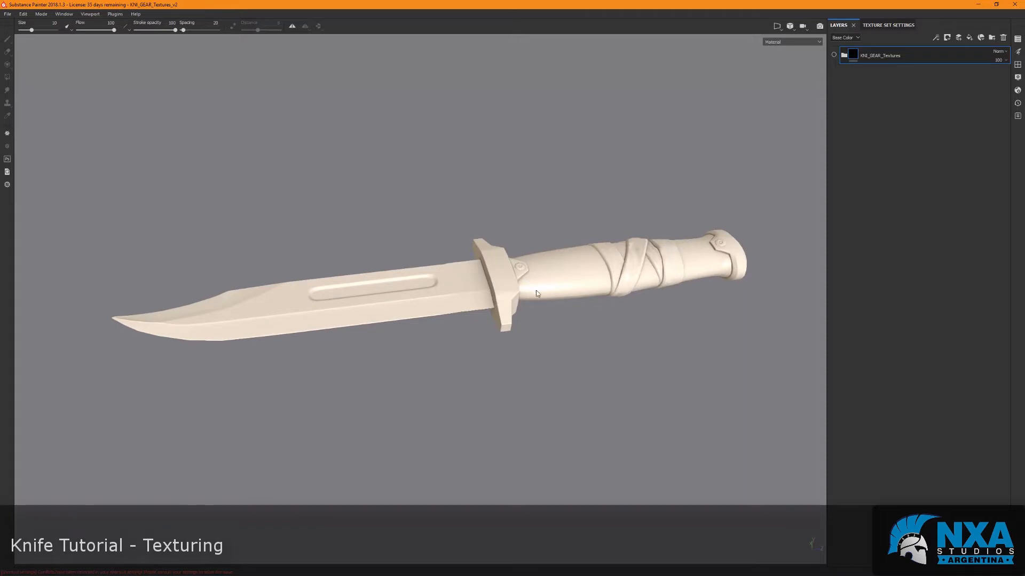
# Review the knife's baked mesh maps, including the curvature, position and normal maps.
pyautogui.press('b')
pyautogui.moveTo(564, 332)
pyautogui.keyDown('alt'); pyautogui.mouseDown()
pyautogui.moveTo(561, 427)
pyautogui.moveTo(571, 313)
pyautogui.moveTo(569, 325)
pyautogui.mouseUp(); pyautogui.keyUp('alt')
pyautogui.press('b')
pyautogui.press('b')
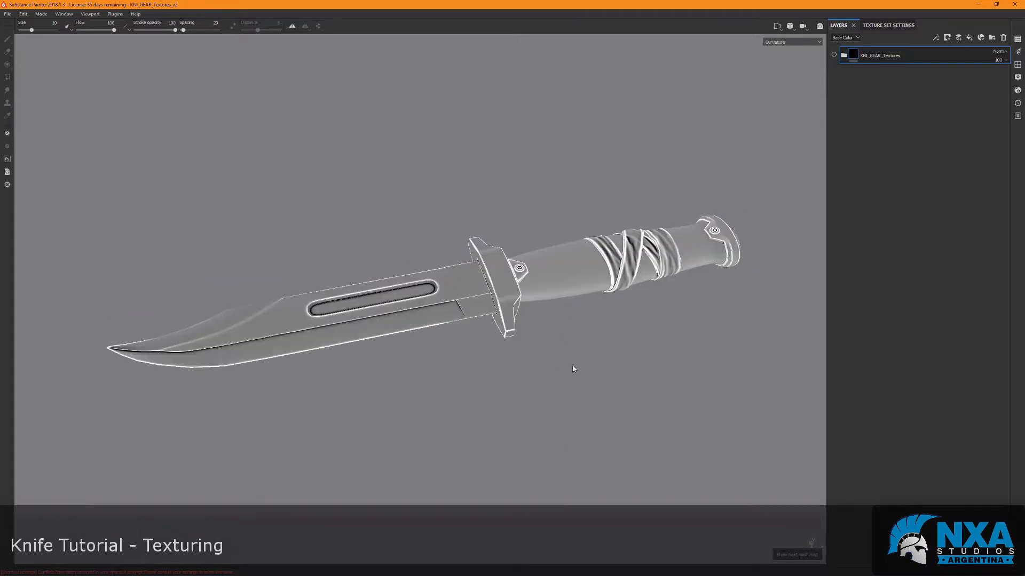
pyautogui.keyDown('alt'); pyautogui.moveTo(575, 371); pyautogui.dragTo(552, 407); pyautogui.keyUp('alt')
pyautogui.press('b')
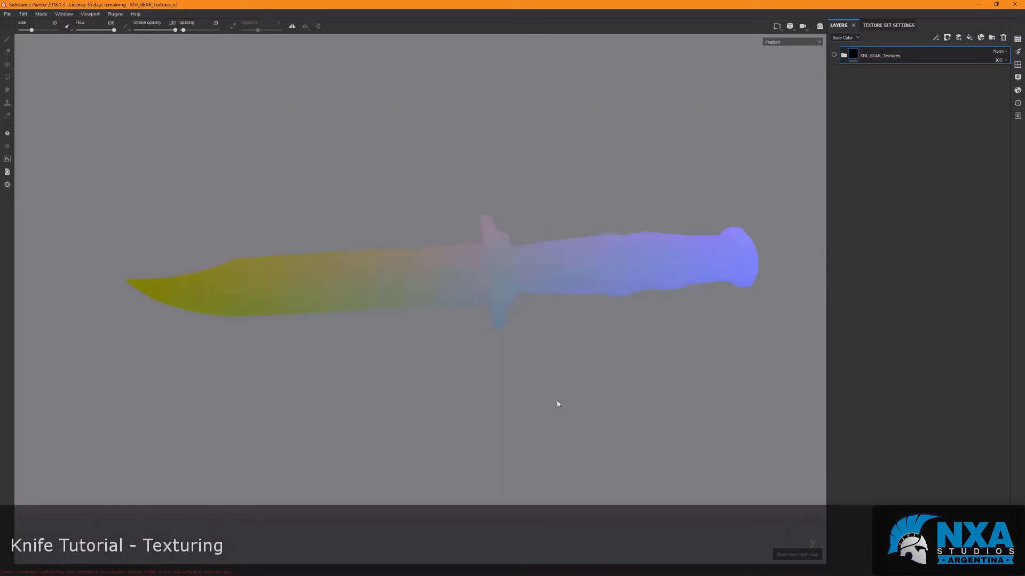
pyautogui.press('b')
pyautogui.keyDown('alt'); pyautogui.moveTo(558, 398); pyautogui.dragTo(487, 329); pyautogui.keyUp('alt')
pyautogui.scroll(3, 476, 386)
pyautogui.scroll(-3, 499, 350)
pyautogui.moveTo(502, 353)
pyautogui.keyDown('alt'); pyautogui.mouseDown(button='middle')
pyautogui.moveTo(526, 375)
pyautogui.moveTo(493, 364)
pyautogui.mouseUp(button='middle'); pyautogui.keyUp('alt')
pyautogui.keyDown('alt'); pyautogui.moveTo(492, 364); pyautogui.dragTo(510, 411); pyautogui.keyUp('alt')
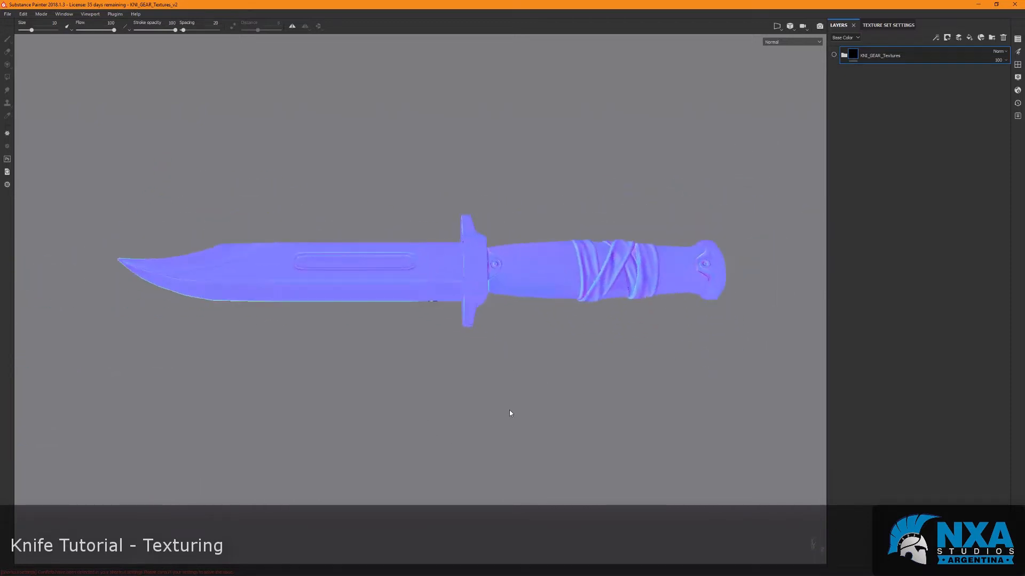
# Continue through the baked maps from several angles, checking the curvature map and the ID map's colour regions.
pyautogui.press('b')
pyautogui.keyDown('alt'); pyautogui.moveTo(510, 413); pyautogui.dragTo(553, 408, button='middle'); pyautogui.keyUp('alt')
pyautogui.keyDown('alt'); pyautogui.moveTo(553, 407); pyautogui.dragTo(562, 451); pyautogui.keyUp('alt')
pyautogui.press('b')
pyautogui.press('b')
pyautogui.keyDown('alt'); pyautogui.moveTo(620, 258); pyautogui.dragTo(587, 373); pyautogui.keyUp('alt')
pyautogui.press('b')
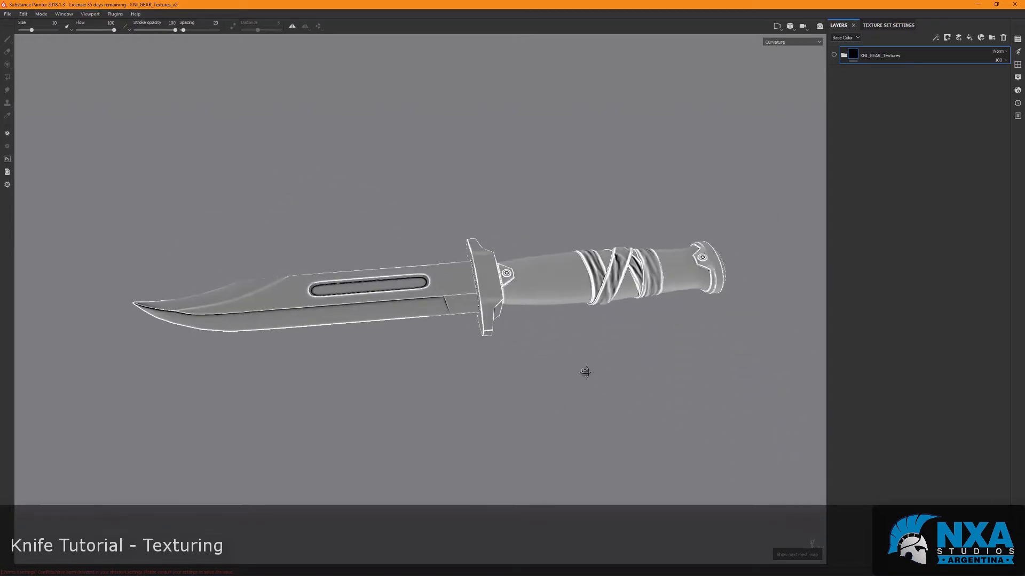
pyautogui.keyDown('alt'); pyautogui.moveTo(520, 178); pyautogui.dragTo(516, 399); pyautogui.keyUp('alt')
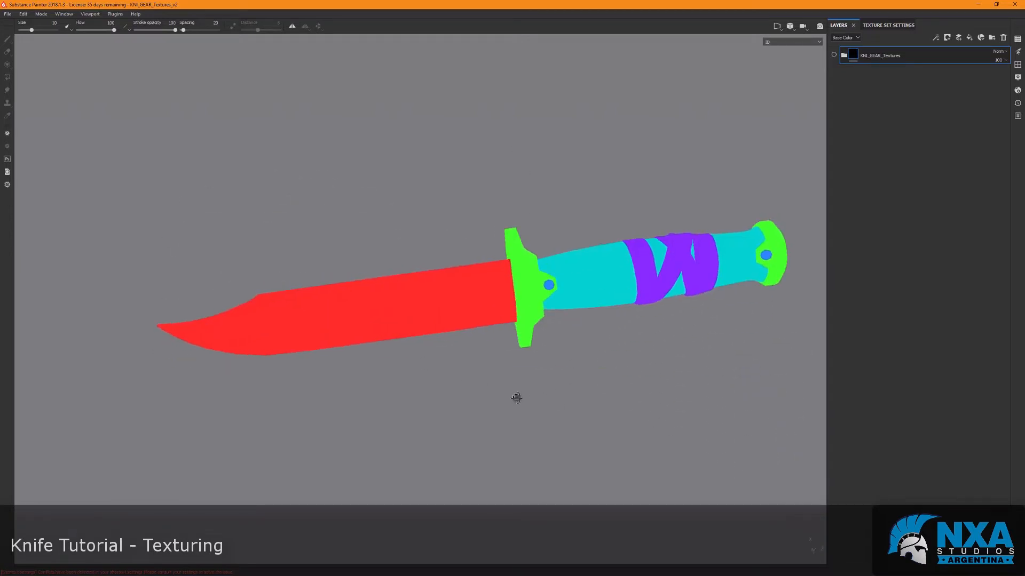
pyautogui.press('b')
pyautogui.keyDown('alt'); pyautogui.moveTo(602, 408); pyautogui.dragTo(544, 476); pyautogui.keyUp('alt')
pyautogui.press('b')
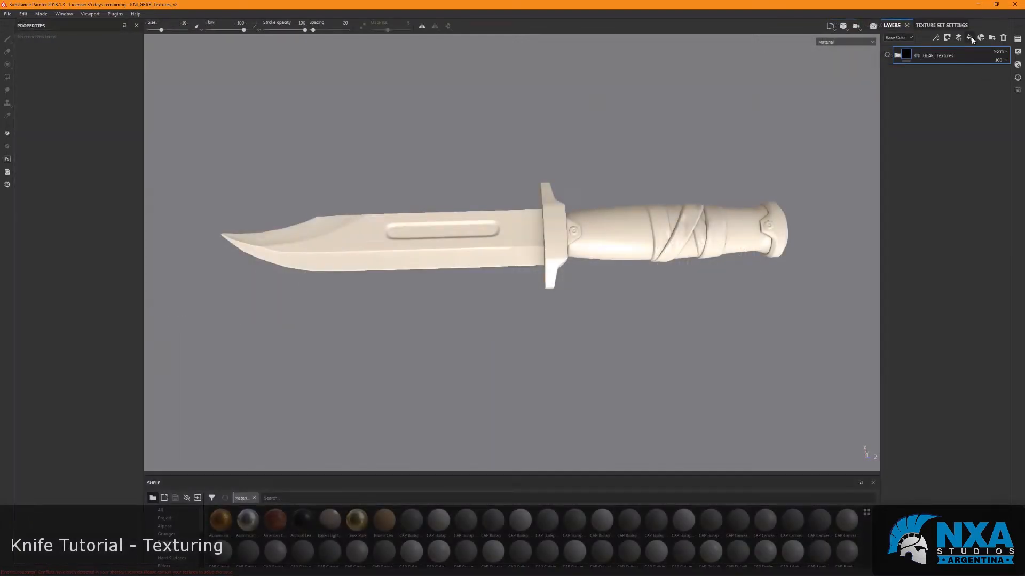
# Add a fill layer above the KNI_GEAR_Textures folder, show the 3D and UV views together, and set its roughness to 0.5.
pyautogui.click(970, 38)
pyautogui.keyDown('alt'); pyautogui.moveTo(641, 155); pyautogui.dragTo(647, 159, button='middle'); pyautogui.keyUp('alt')
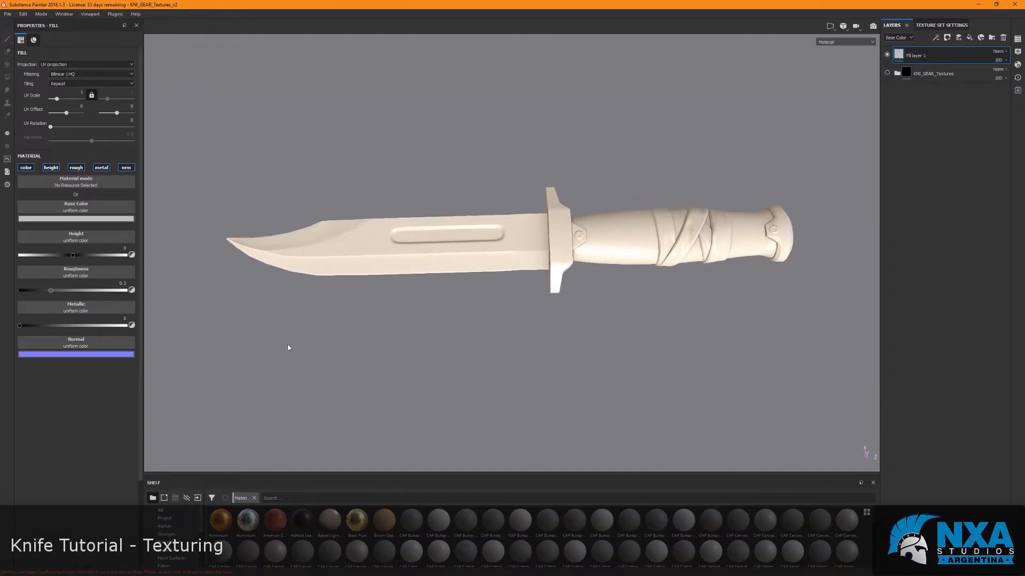
pyautogui.press('F1')
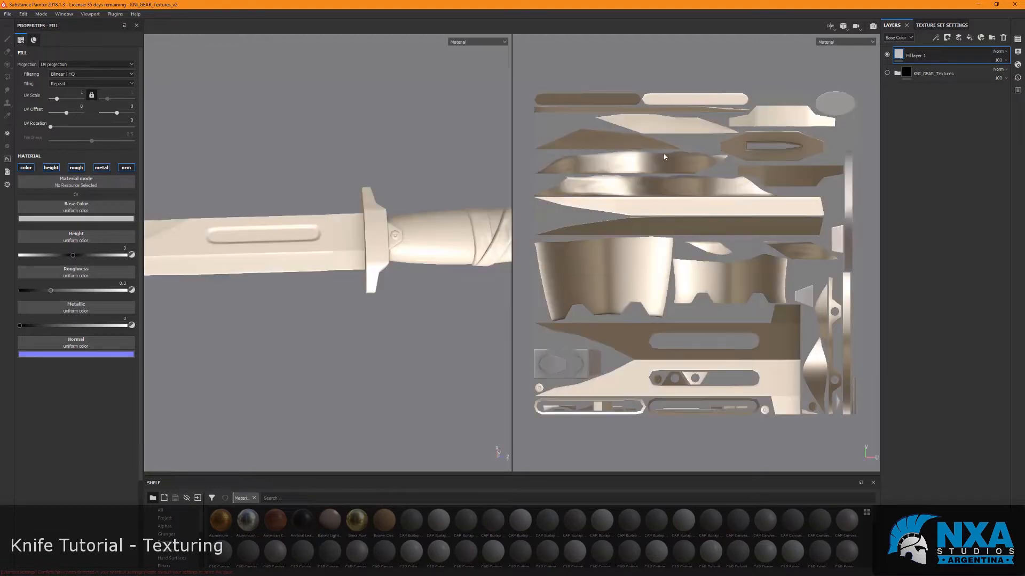
pyautogui.scroll(-8, 402, 357)
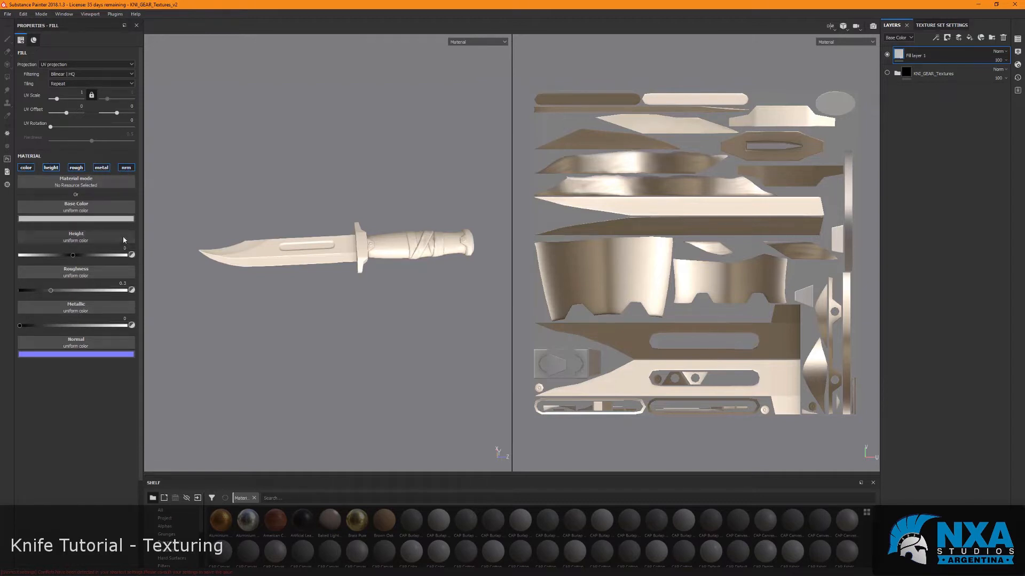
pyautogui.click(72, 290)
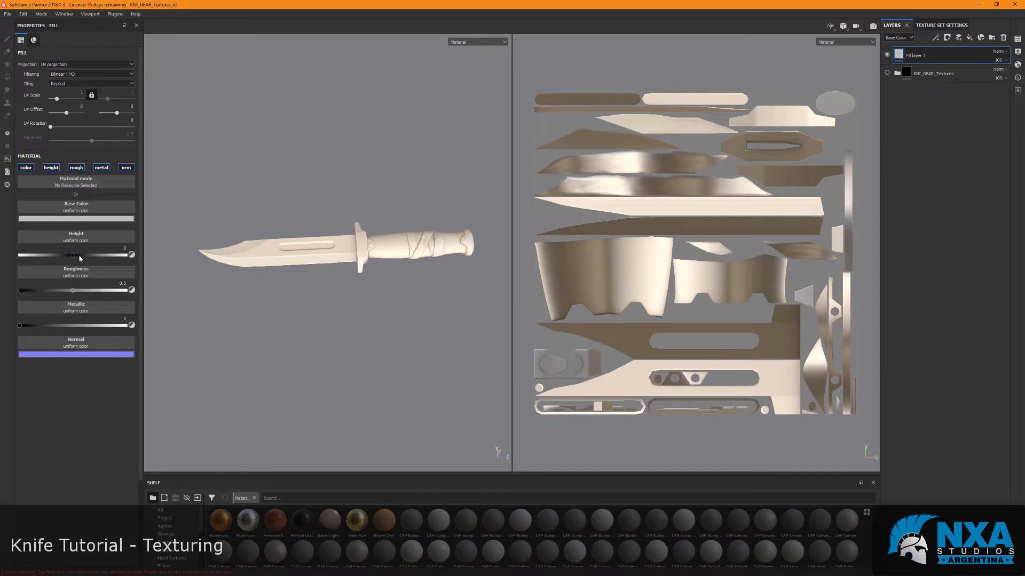
# Set the fill layer's base color to neutral grey at 0.200 and compare the knife with the layer hidden and shown.
pyautogui.click(86, 220)
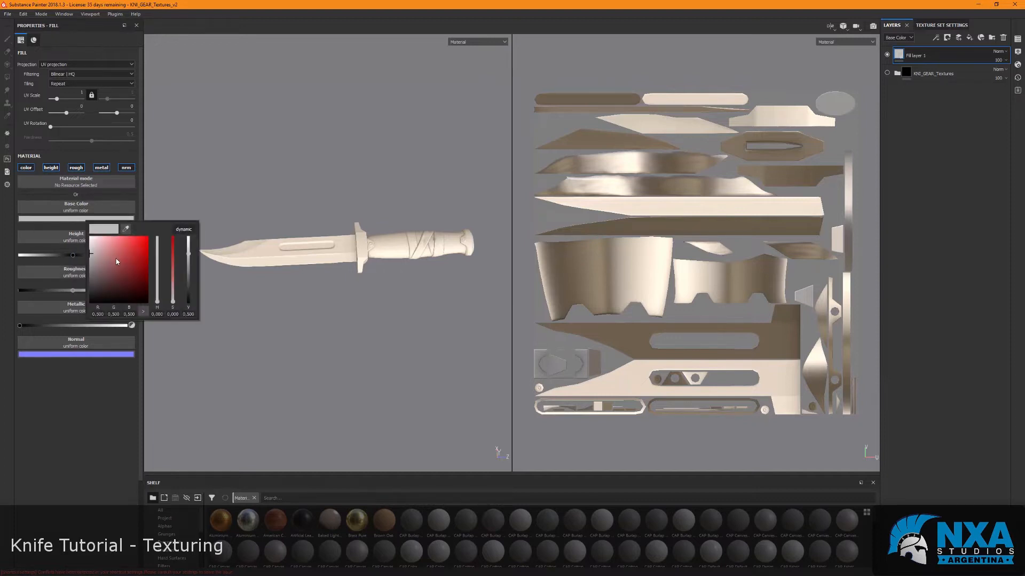
pyautogui.moveTo(189, 265); pyautogui.dragTo(189, 271)
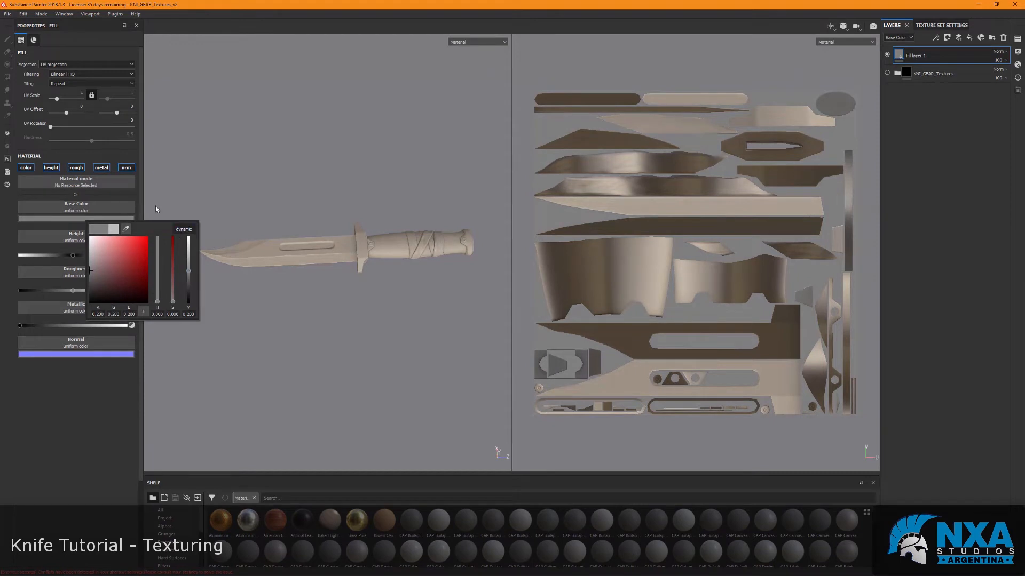
pyautogui.click(85, 399)
pyautogui.keyDown('alt'); pyautogui.moveTo(324, 306); pyautogui.dragTo(407, 259); pyautogui.keyUp('alt')
pyautogui.click(886, 56)
pyautogui.click(886, 56)
pyautogui.keyDown('alt'); pyautogui.moveTo(437, 326); pyautogui.dragTo(383, 352); pyautogui.keyUp('alt')
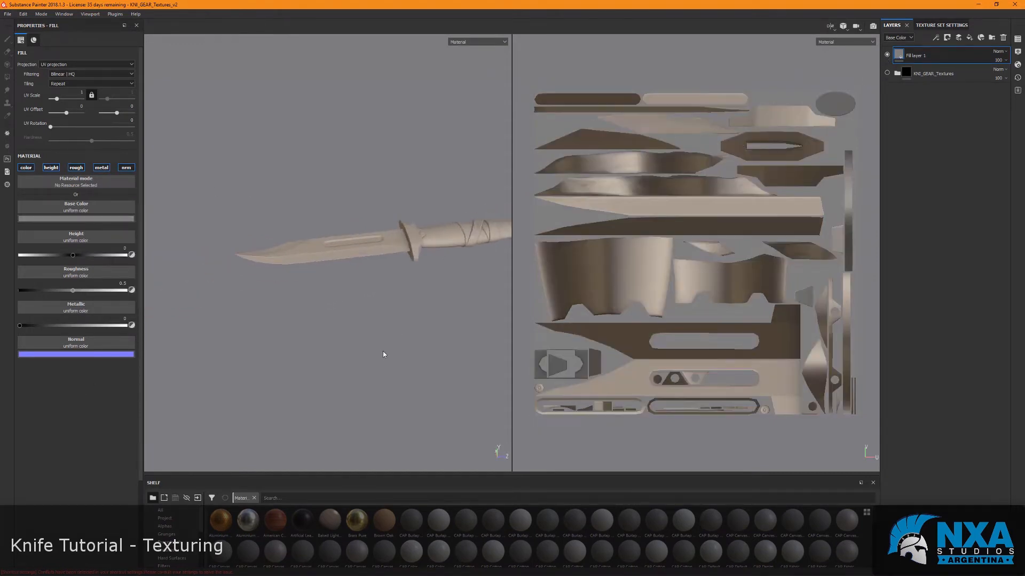
# Switch back to the 3D-only view and rename the grey fill layer as Base.
pyautogui.press('F2')
pyautogui.keyDown('alt'); pyautogui.moveTo(663, 309); pyautogui.dragTo(537, 366); pyautogui.keyUp('alt')
pyautogui.scroll(4, 569, 228)
pyautogui.keyDown('alt'); pyautogui.moveTo(566, 306); pyautogui.dragTo(558, 332); pyautogui.keyUp('alt')
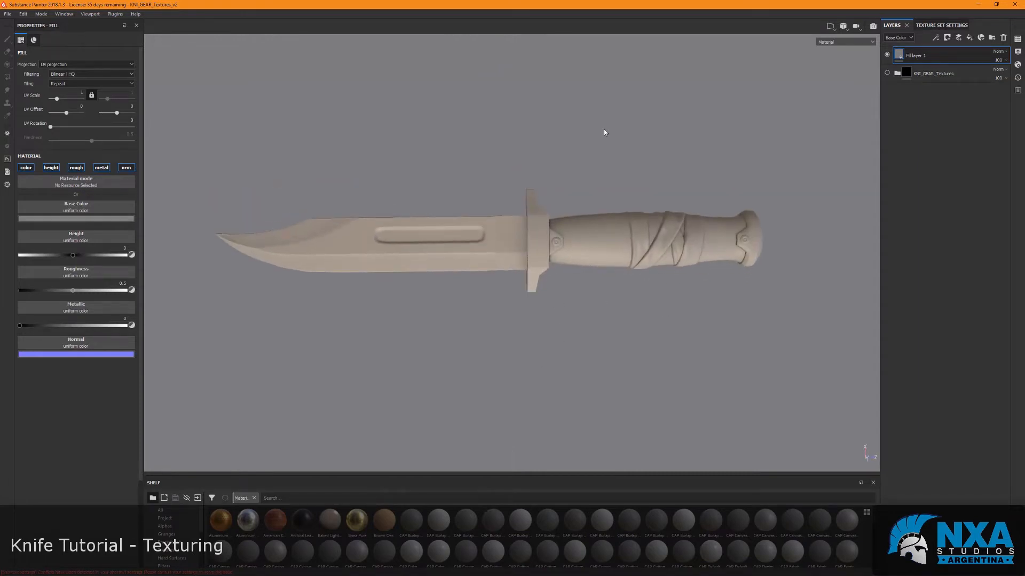
pyautogui.keyDown('alt'); pyautogui.moveTo(659, 139); pyautogui.dragTo(670, 149, button='middle'); pyautogui.keyUp('alt')
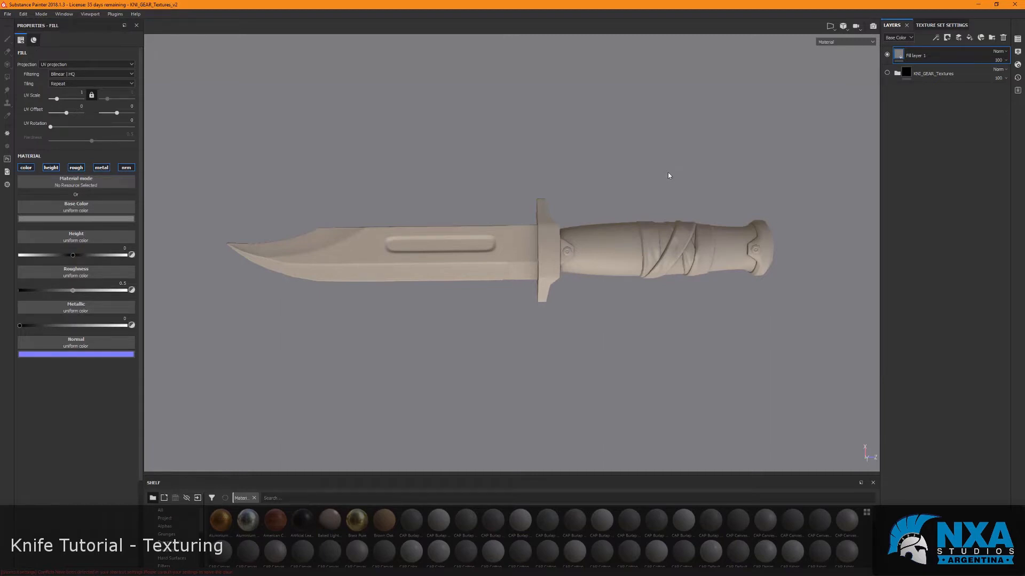
pyautogui.doubleClick(920, 56)
pyautogui.write('Base')
pyautogui.press('Return')
pyautogui.moveTo(691, 172); pyautogui.dragTo(700, 163, button='middle')
pyautogui.keyDown('alt'); pyautogui.moveTo(674, 161); pyautogui.dragTo(671, 151); pyautogui.keyUp('alt')
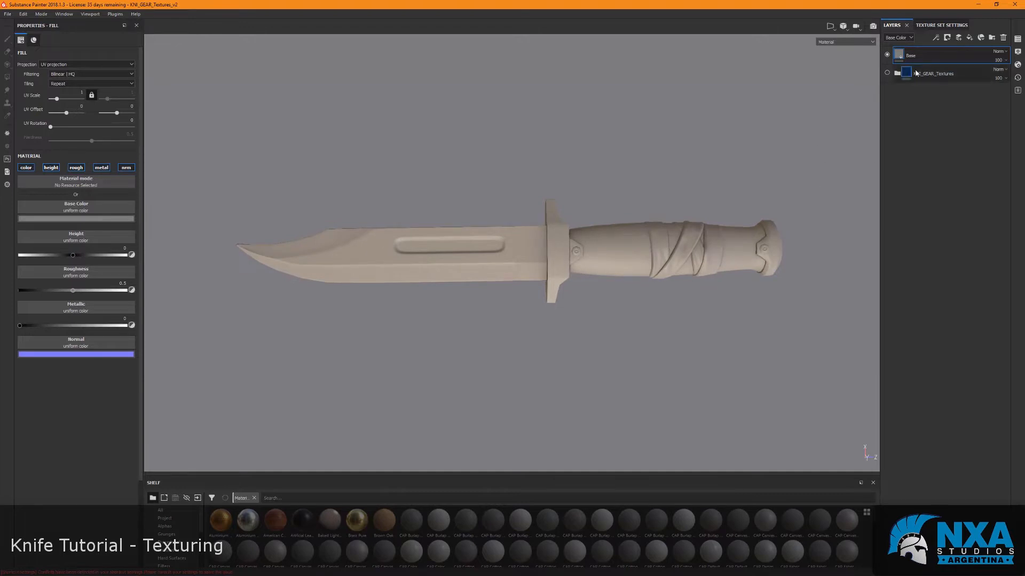
# Add another fill layer above Base and group it into a folder named Blade.
pyautogui.click(969, 37)
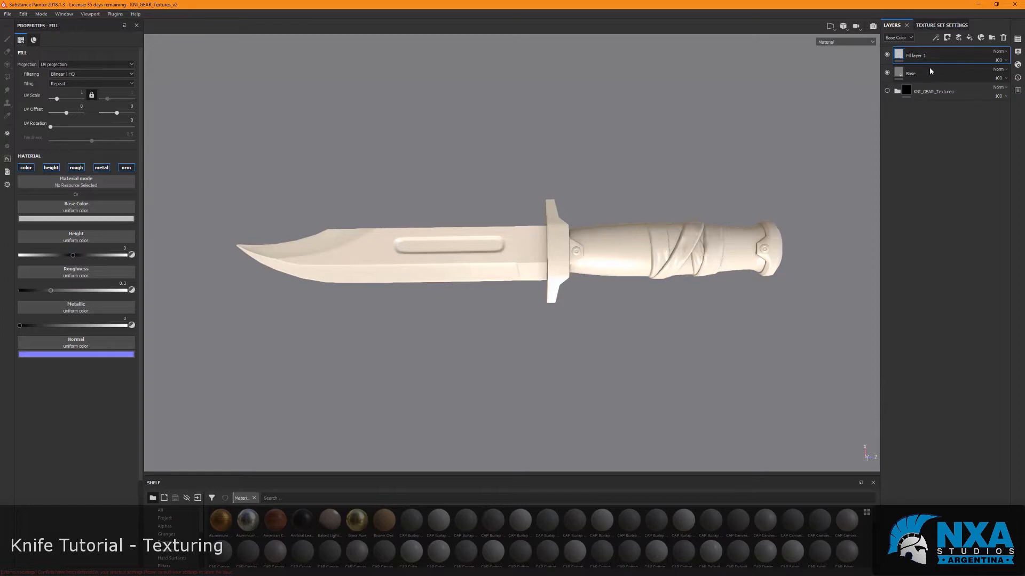
pyautogui.hotkey('ctrl', 'g')
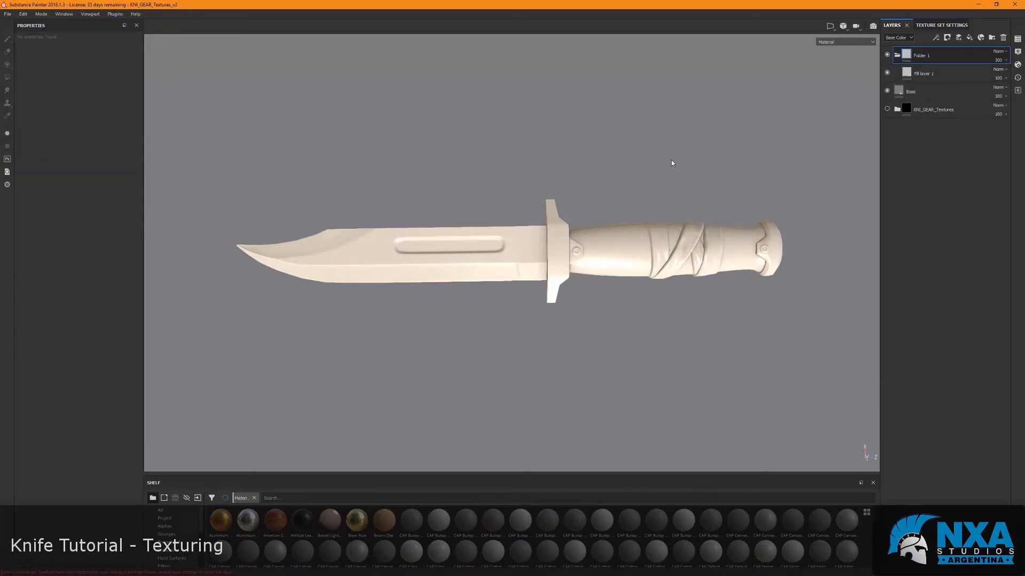
pyautogui.doubleClick(910, 60)
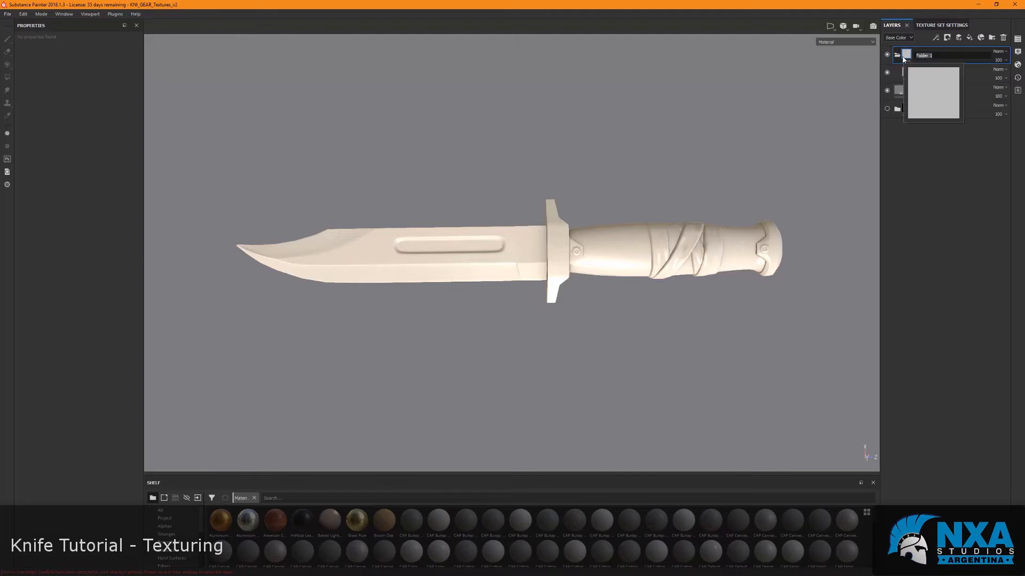
pyautogui.write('Blade')
pyautogui.press('Return')
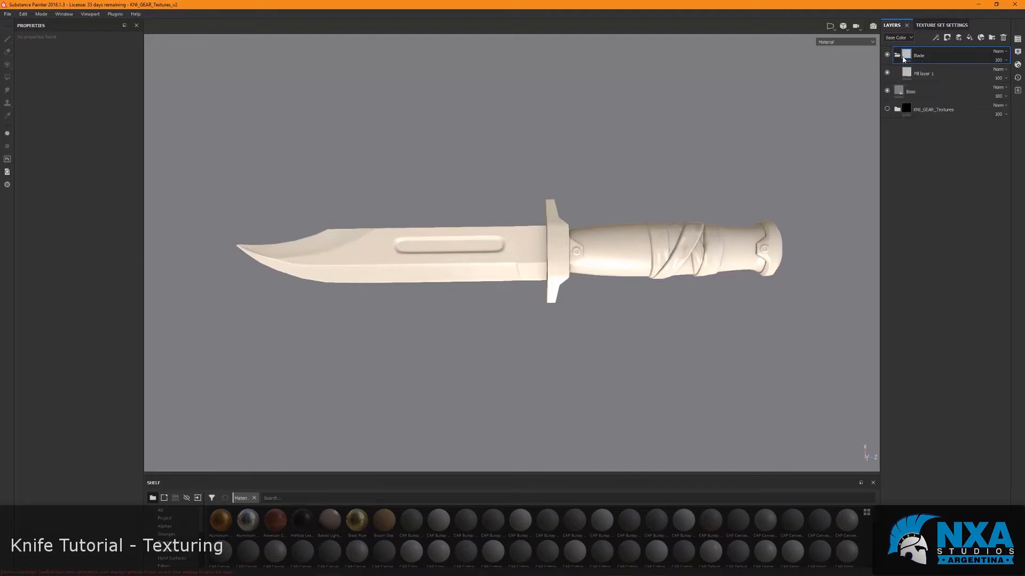
# Rename the fill layer inside the Blade folder as Base.
pyautogui.doubleClick(929, 73)
pyautogui.write('Base')
pyautogui.press('Return')
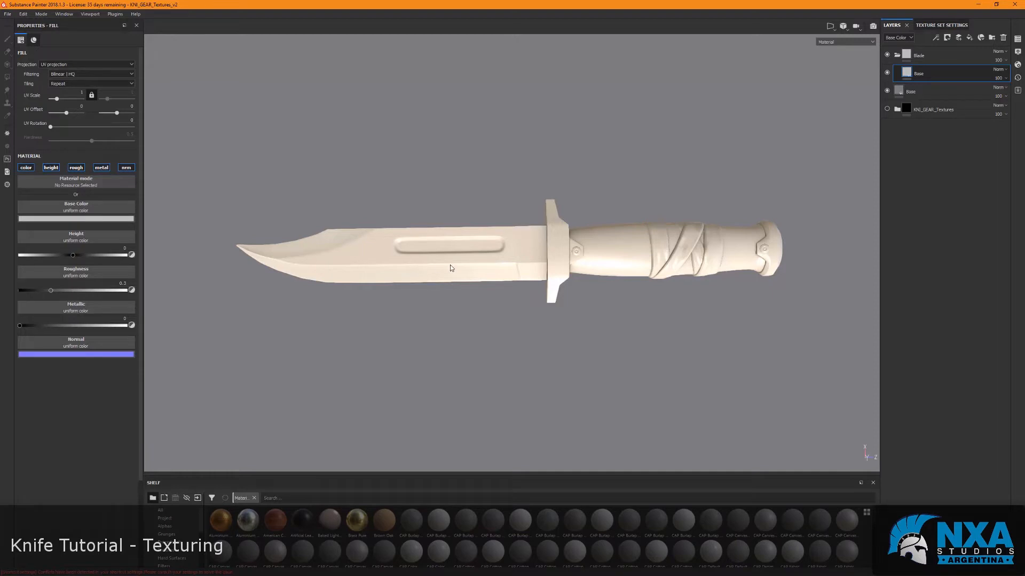
# Add a black mask to the Blade folder.
pyautogui.keyDown('alt'); pyautogui.moveTo(607, 184); pyautogui.dragTo(604, 135); pyautogui.keyUp('alt')
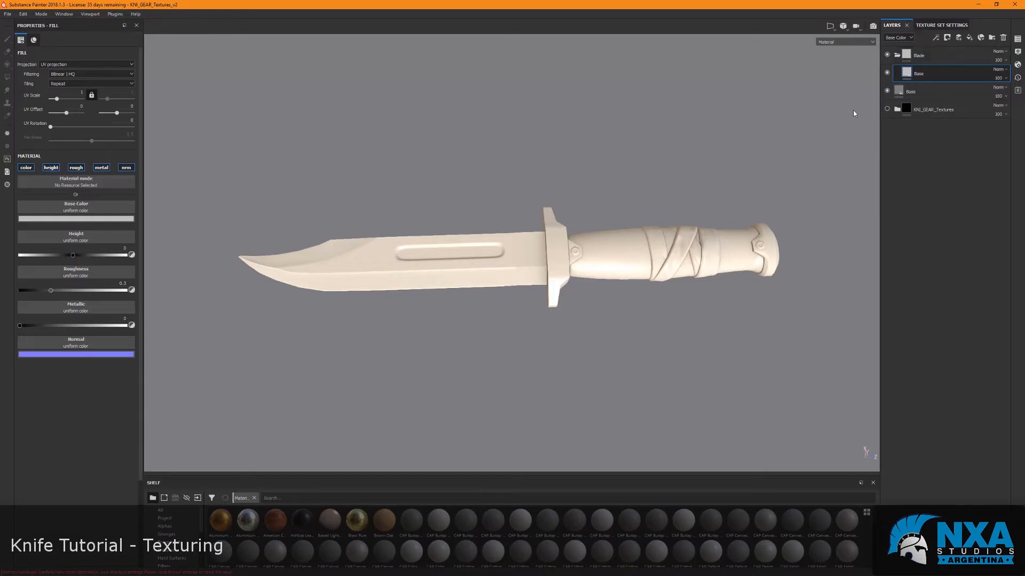
pyautogui.keyDown('alt'); pyautogui.moveTo(679, 156); pyautogui.dragTo(677, 177); pyautogui.keyUp('alt')
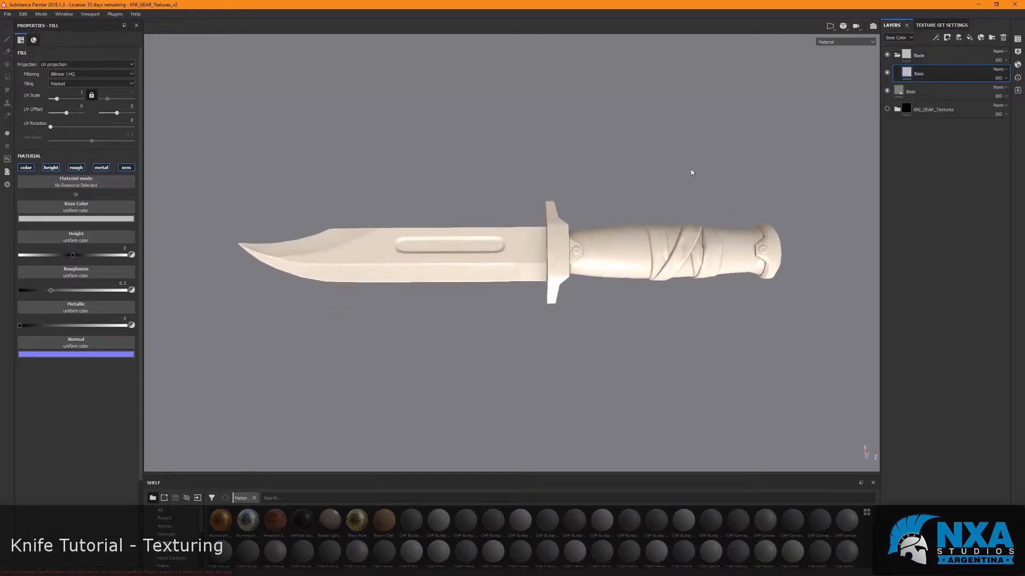
pyautogui.click(917, 55)
pyautogui.rightClick(916, 54)
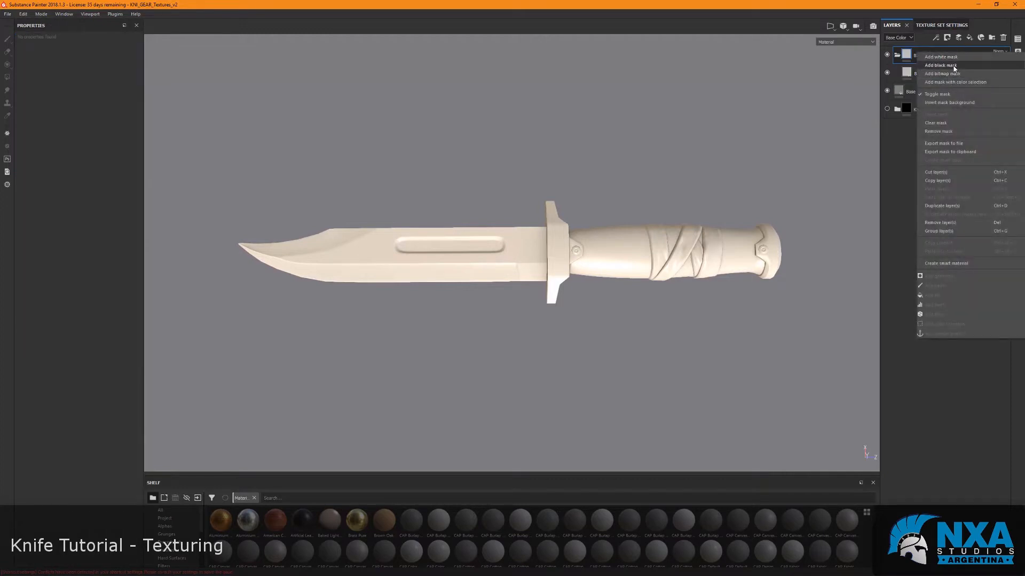
pyautogui.click(941, 65)
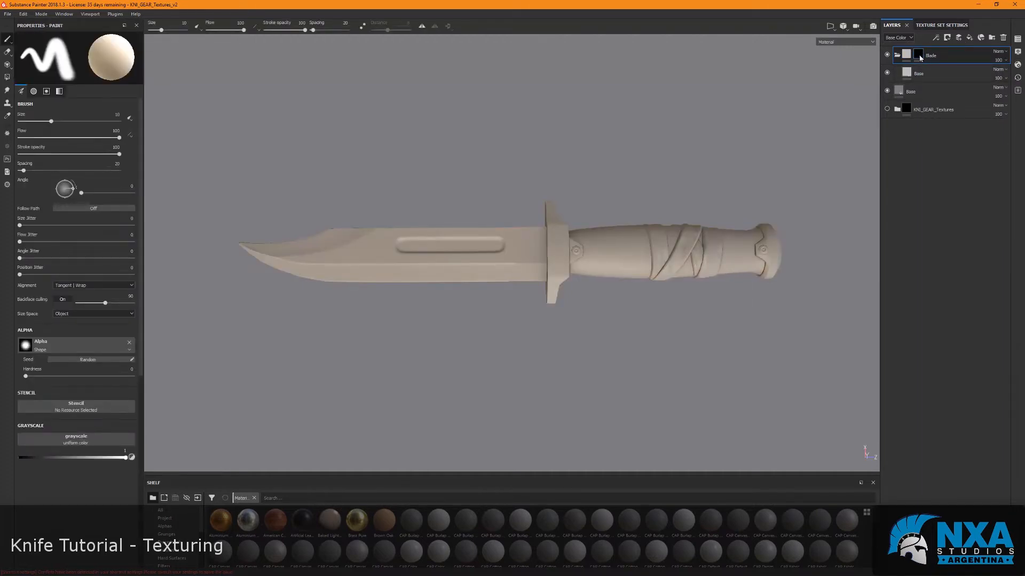
# Display the Blade folder's mask on its own in the viewport and inspect it on the knife.
pyautogui.keyDown('alt'); pyautogui.moveTo(703, 153); pyautogui.dragTo(635, 178); pyautogui.keyUp('alt')
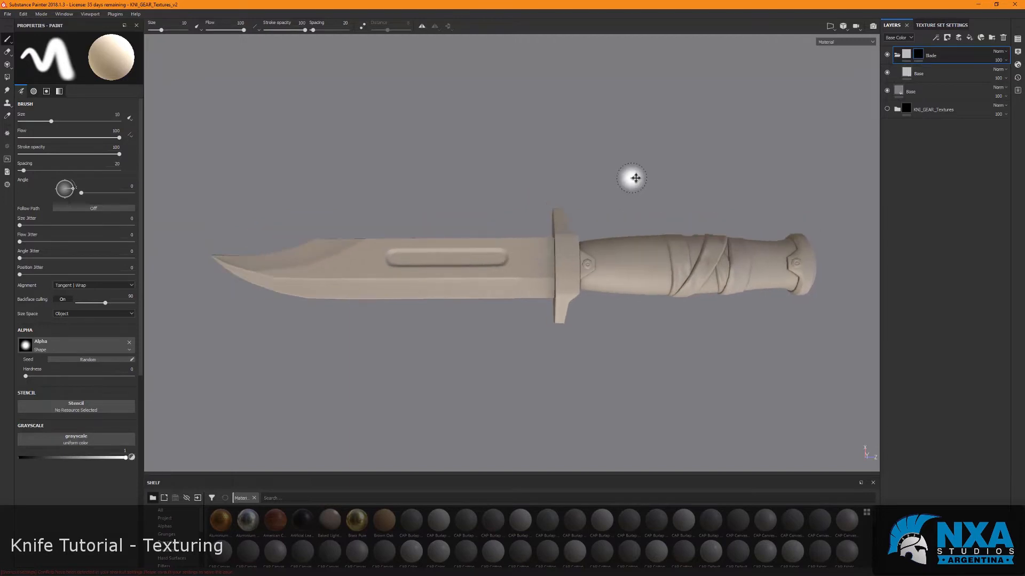
pyautogui.keyDown('alt'); pyautogui.moveTo(635, 178); pyautogui.dragTo(650, 175, button='middle'); pyautogui.keyUp('alt')
pyautogui.press('alt')
pyautogui.keyDown('alt'); pyautogui.click(919, 54); pyautogui.keyUp('alt')
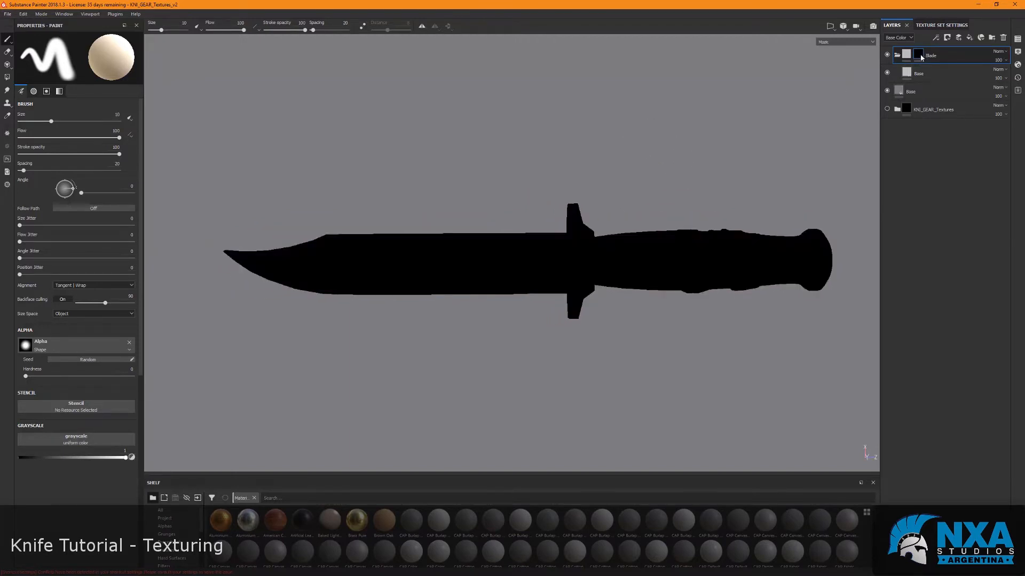
pyautogui.keyDown('alt'); pyautogui.moveTo(771, 149); pyautogui.dragTo(675, 379); pyautogui.keyUp('alt')
pyautogui.keyDown('alt'); pyautogui.moveTo(665, 370); pyautogui.dragTo(675, 362, button='middle'); pyautogui.keyUp('alt')
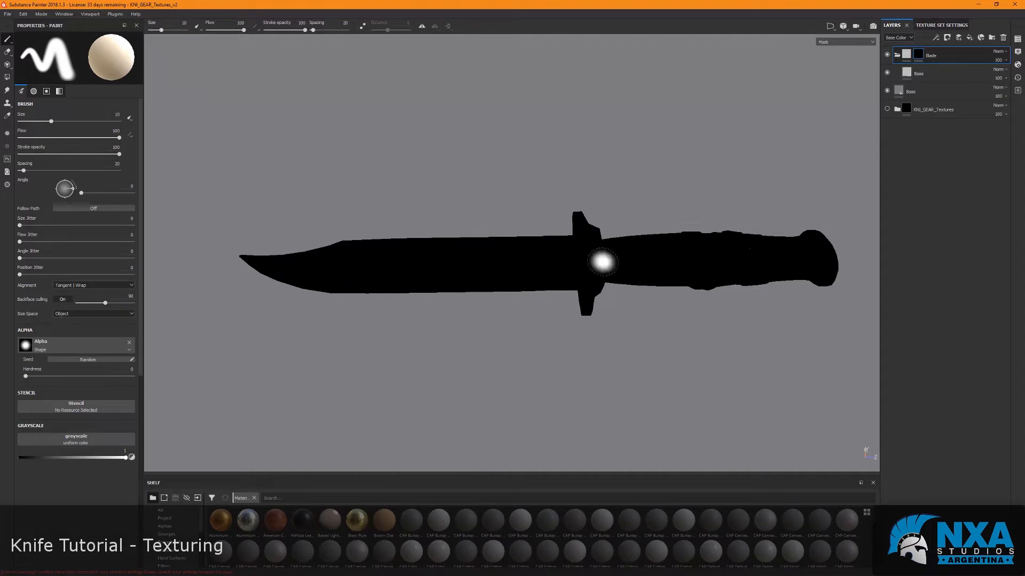
pyautogui.click(909, 58)
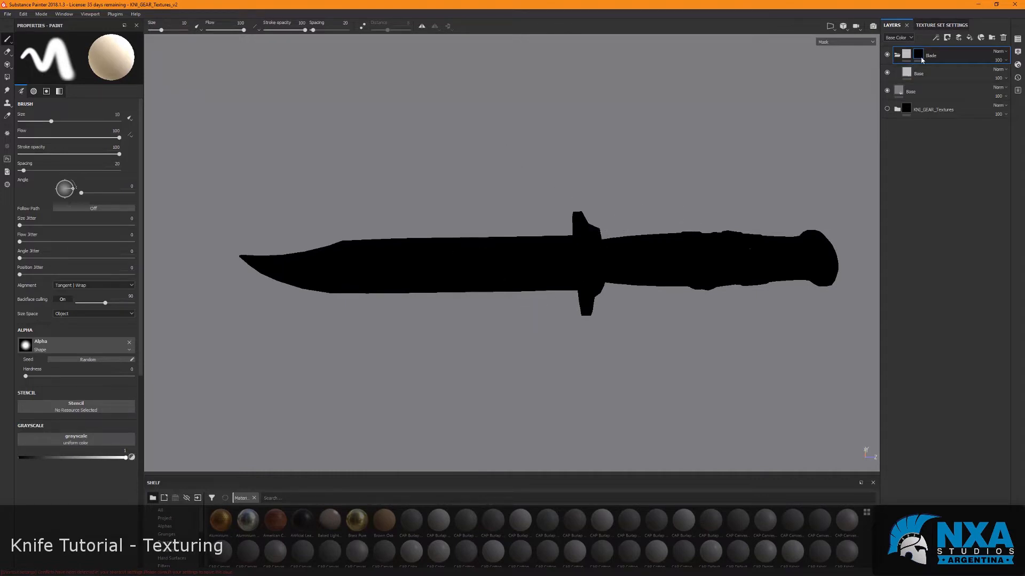
# Set the base color of the Blade folder's Base layer to a saturated dark red with a red value of 0.440.
pyautogui.click(919, 74)
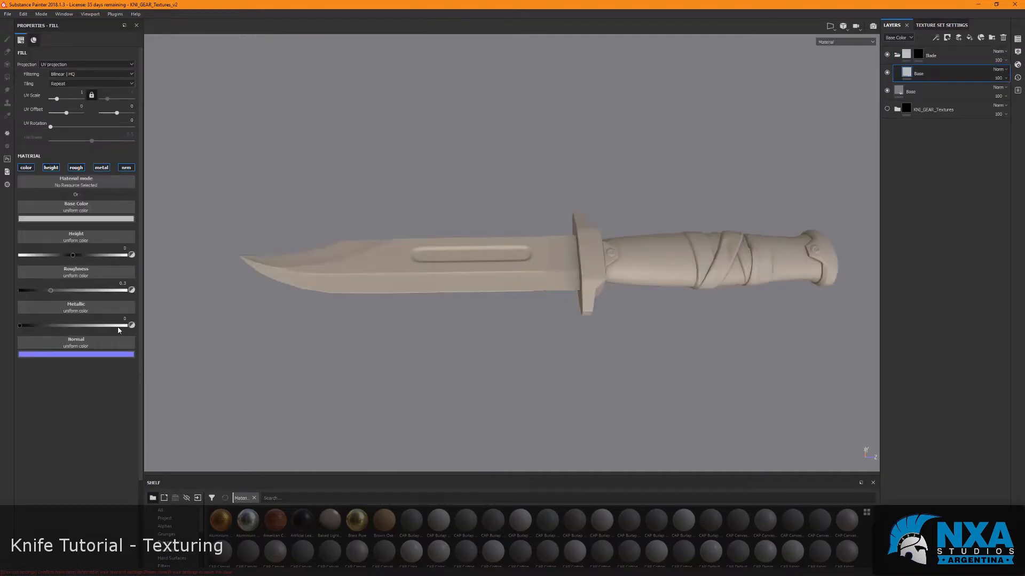
pyautogui.click(76, 218)
pyautogui.moveTo(107, 250); pyautogui.dragTo(118, 259)
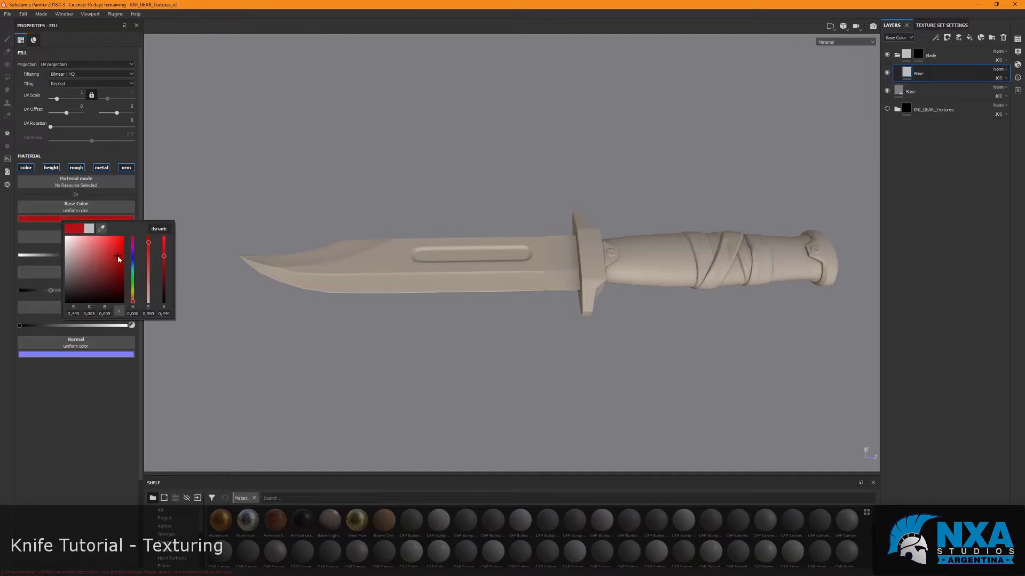
pyautogui.click(907, 75)
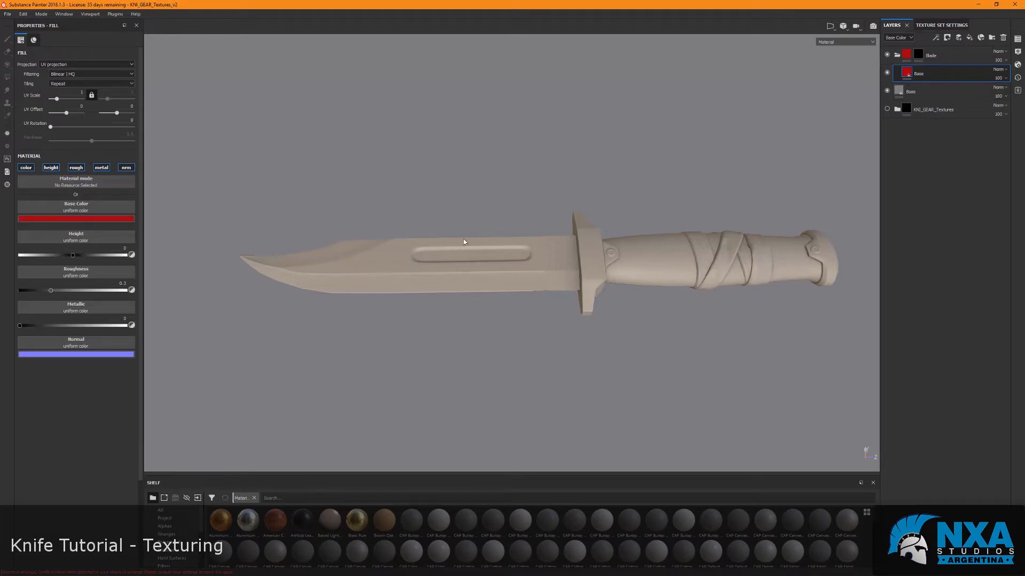
# Add a paint effect to the Blade folder's mask and brush white test strokes across the blade.
pyautogui.keyDown('alt'); pyautogui.click(918, 55); pyautogui.keyUp('alt')
pyautogui.keyDown('alt'); pyautogui.moveTo(675, 150); pyautogui.dragTo(675, 149); pyautogui.keyUp('alt')
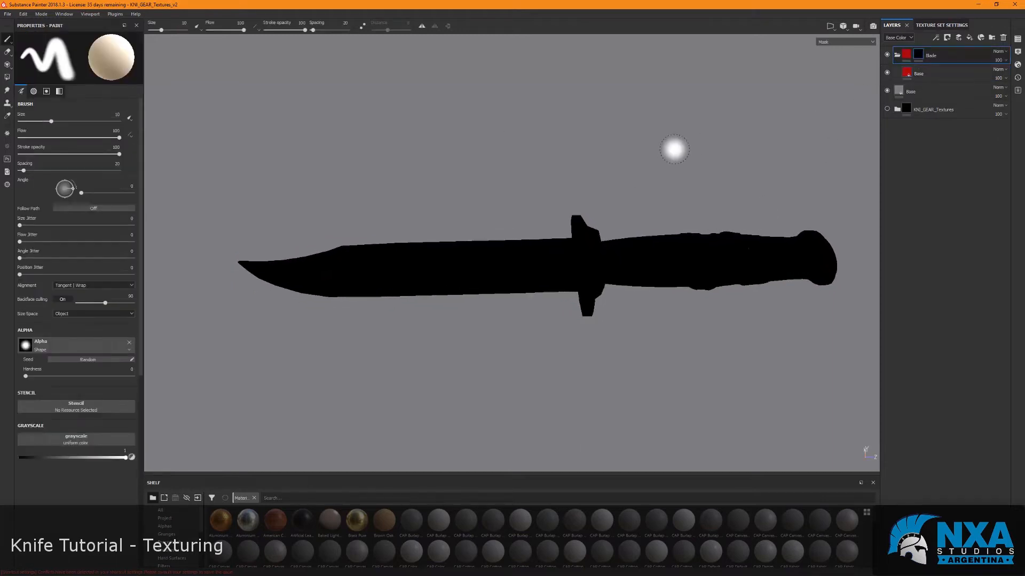
pyautogui.rightClick(920, 58)
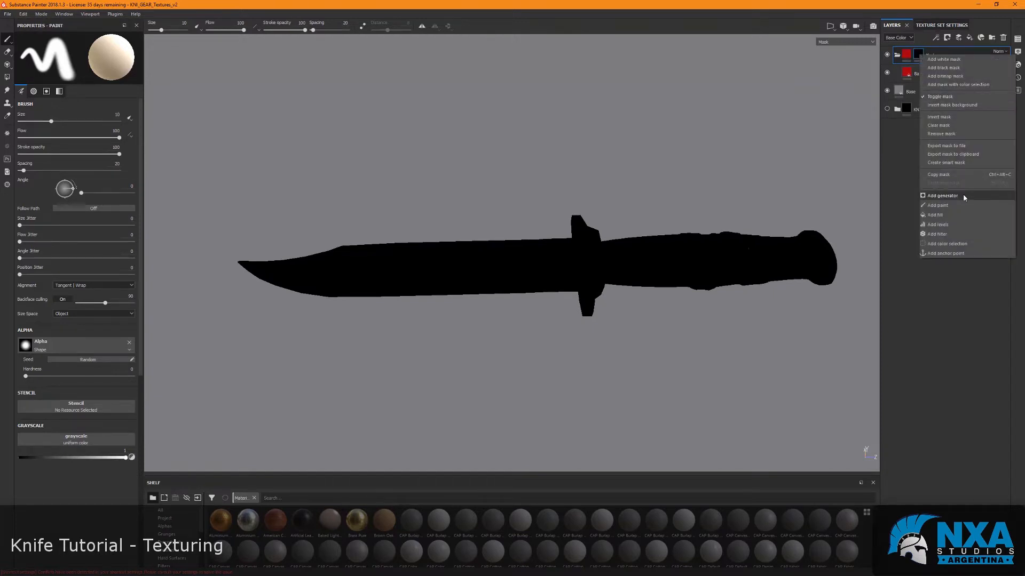
pyautogui.click(950, 209)
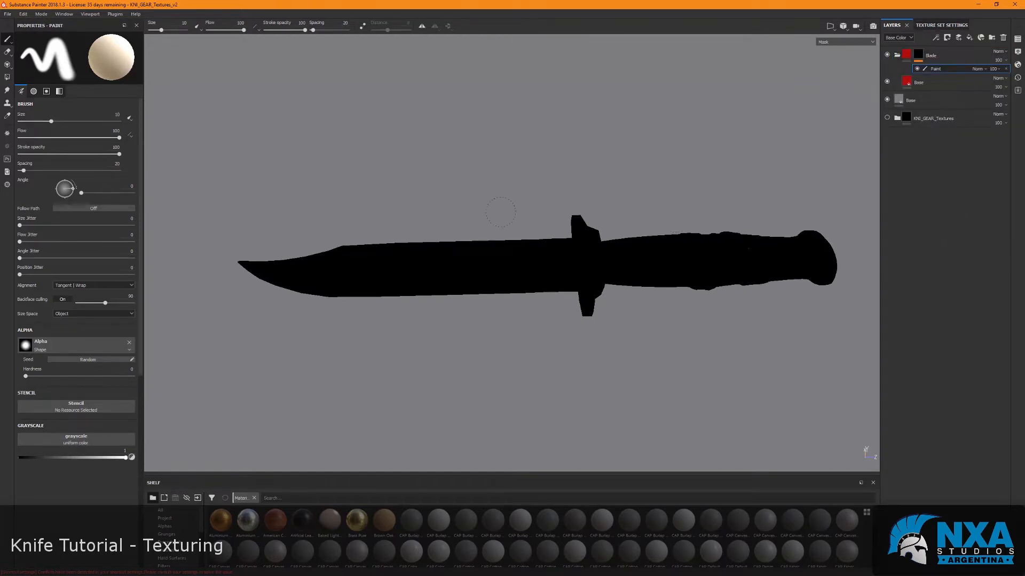
pyautogui.moveTo(489, 240); pyautogui.dragTo(458, 307)
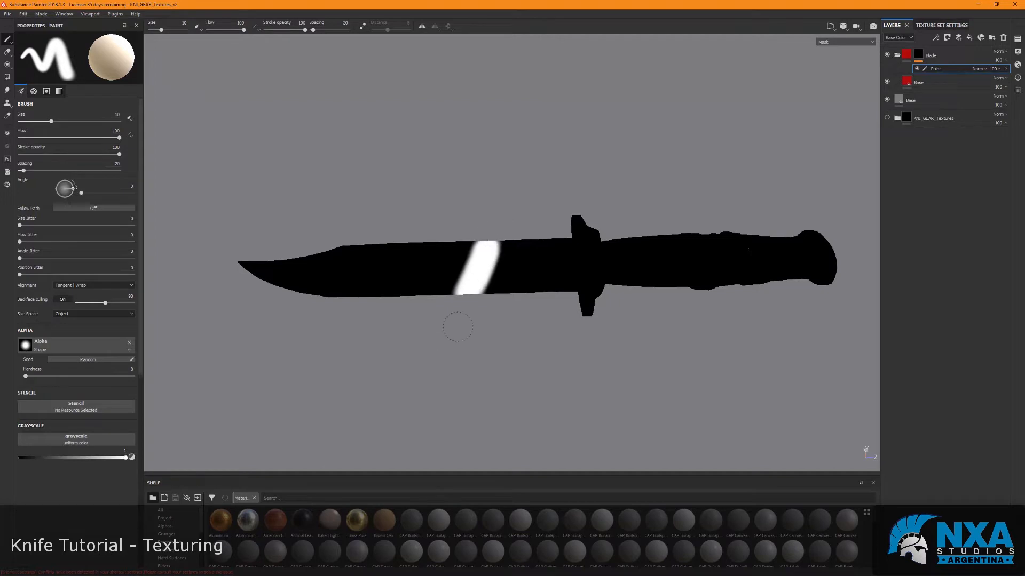
pyautogui.press('m')
pyautogui.keyDown('alt'); pyautogui.moveTo(499, 417); pyautogui.dragTo(499, 346); pyautogui.keyUp('alt')
pyautogui.moveTo(509, 273)
pyautogui.mouseDown()
pyautogui.moveTo(426, 280)
pyautogui.moveTo(407, 260)
pyautogui.moveTo(447, 264)
pyautogui.mouseUp()
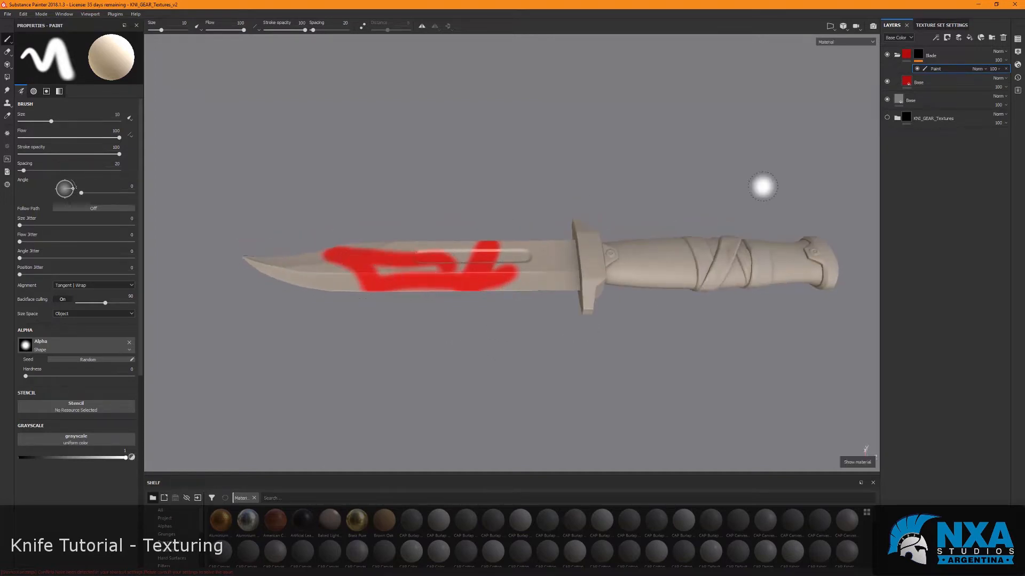
# Replace the painted mask of the Blade folder with a clean black mask.
pyautogui.rightClick(920, 54)
pyautogui.click(938, 68)
pyautogui.keyDown('alt'); pyautogui.moveTo(635, 147); pyautogui.dragTo(627, 203); pyautogui.keyUp('alt')
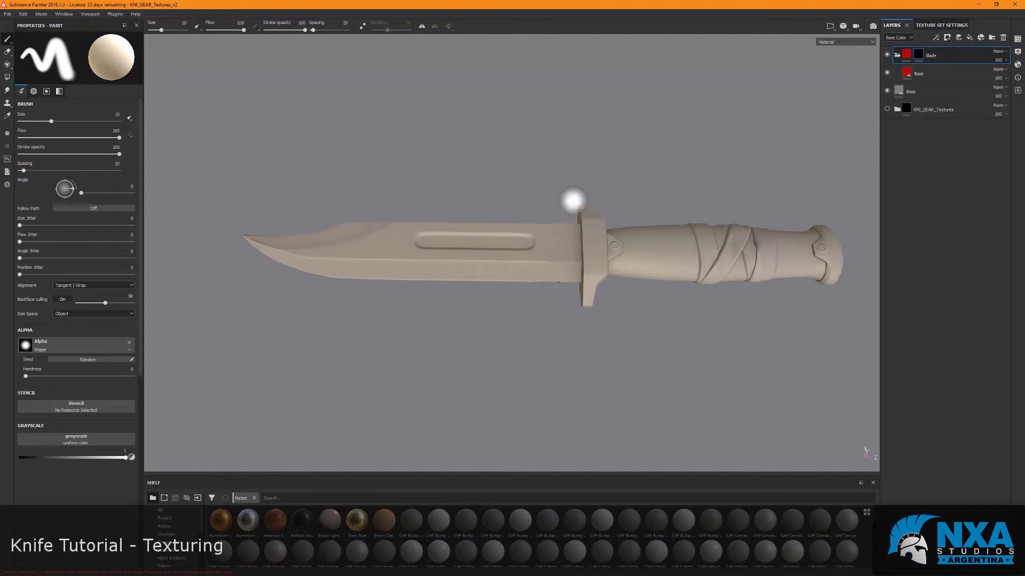
# Add a color selection mask to the Blade folder and pick the blade's red ID color.
pyautogui.rightClick(920, 61)
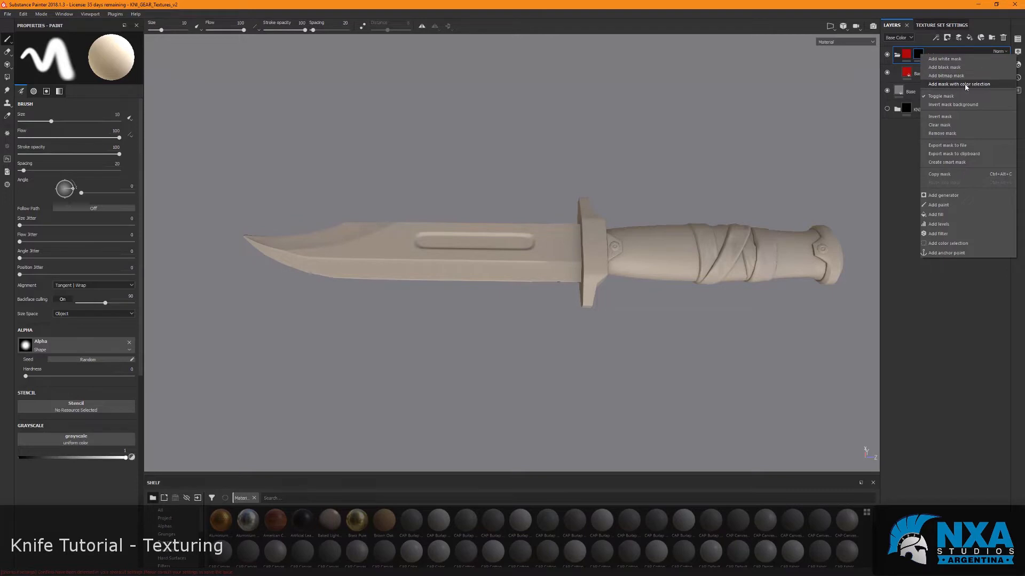
pyautogui.click(981, 85)
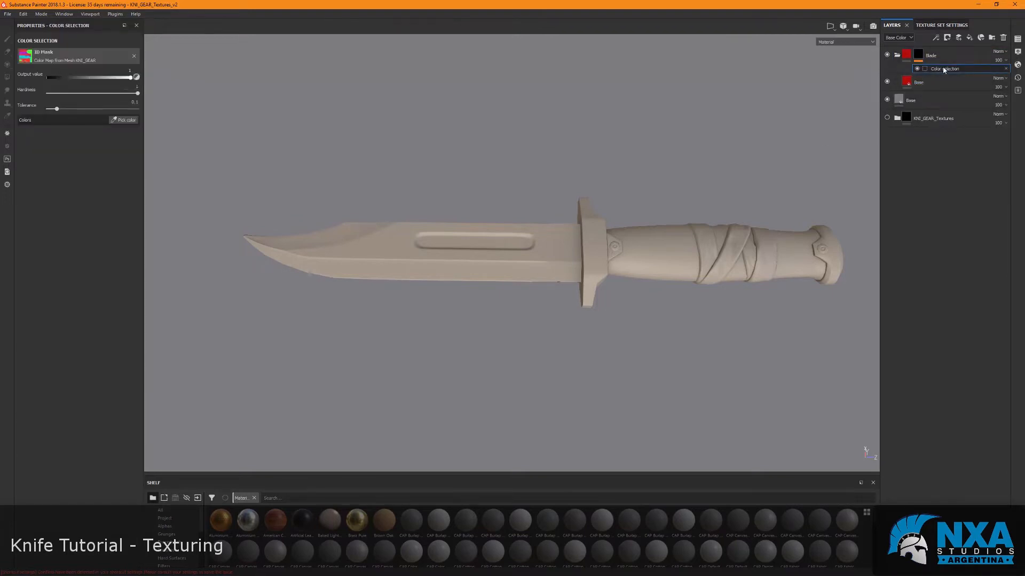
pyautogui.click(120, 119)
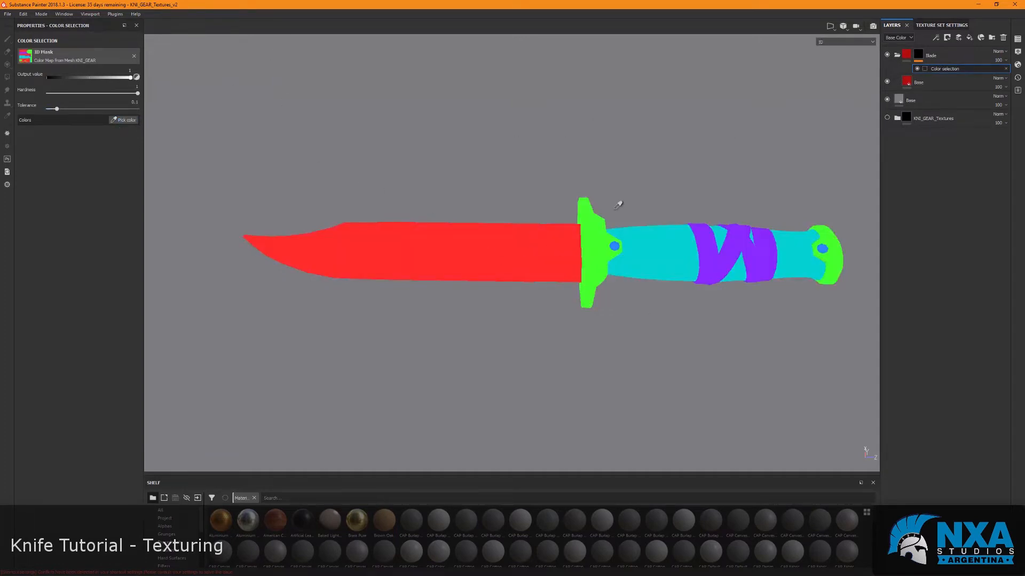
pyautogui.click(526, 234)
pyautogui.keyDown('alt'); pyautogui.moveTo(519, 175); pyautogui.dragTo(514, 195); pyautogui.keyUp('alt')
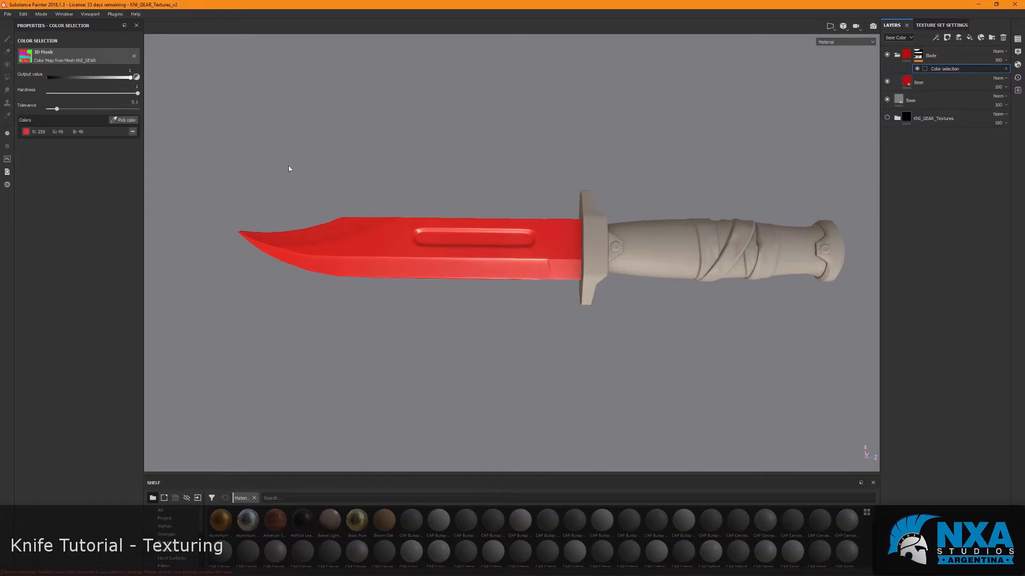
# Display the Blade folder's color selection mask alone, inspect it around the knife, and return to the material view.
pyautogui.keyDown('alt'); pyautogui.click(920, 56); pyautogui.keyUp('alt')
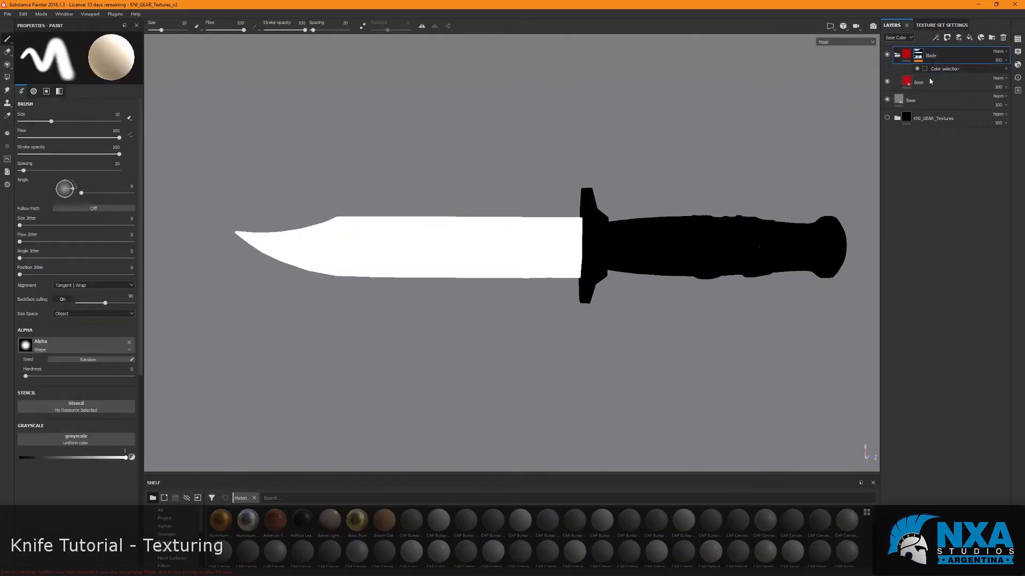
pyautogui.keyDown('alt'); pyautogui.moveTo(709, 124); pyautogui.dragTo(575, 241); pyautogui.keyUp('alt')
pyautogui.moveTo(427, 317)
pyautogui.keyDown('alt'); pyautogui.mouseDown()
pyautogui.moveTo(468, 243)
pyautogui.moveTo(491, 377)
pyautogui.moveTo(480, 400)
pyautogui.mouseUp(); pyautogui.keyUp('alt')
pyautogui.keyDown('alt'); pyautogui.moveTo(499, 363); pyautogui.dragTo(526, 342); pyautogui.keyUp('alt')
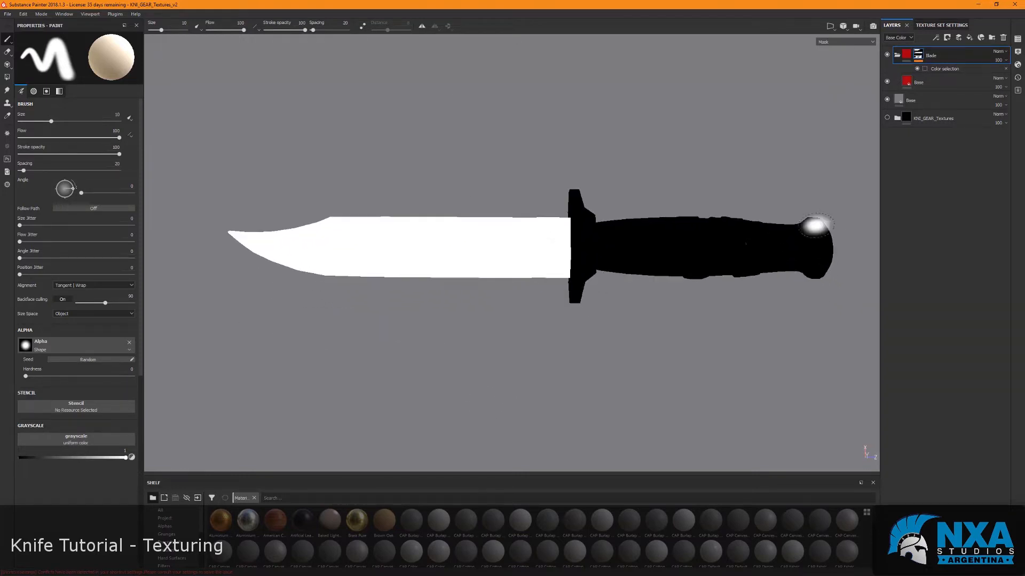
pyautogui.press('m')
# Set the base color of the Blade folder's Base layer to a neutral grey with a value of 0.246.
pyautogui.click(907, 82)
pyautogui.click(76, 218)
pyautogui.moveTo(74, 257); pyautogui.dragTo(56, 266)
pyautogui.write('0,246')
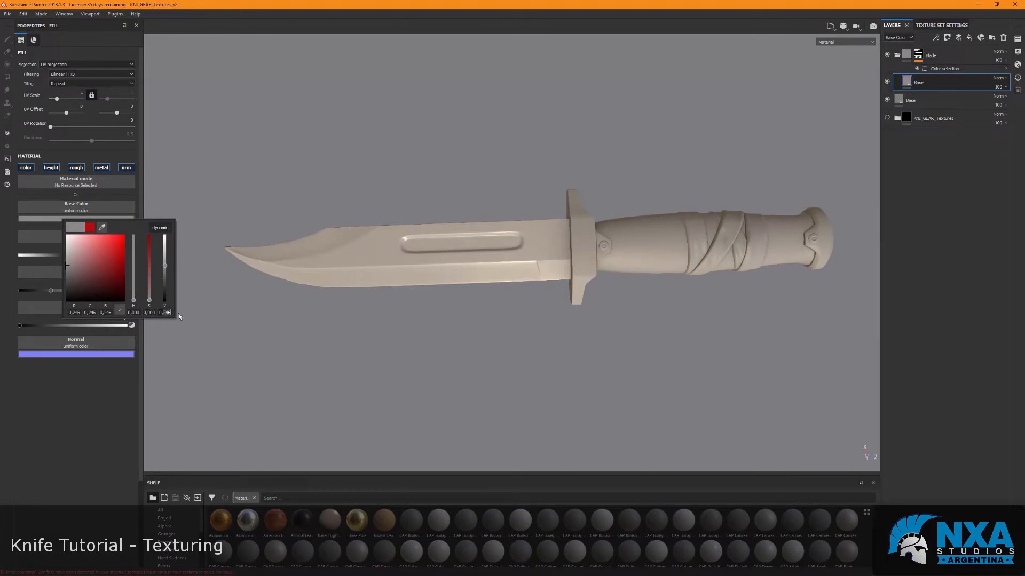
pyautogui.press('Return')
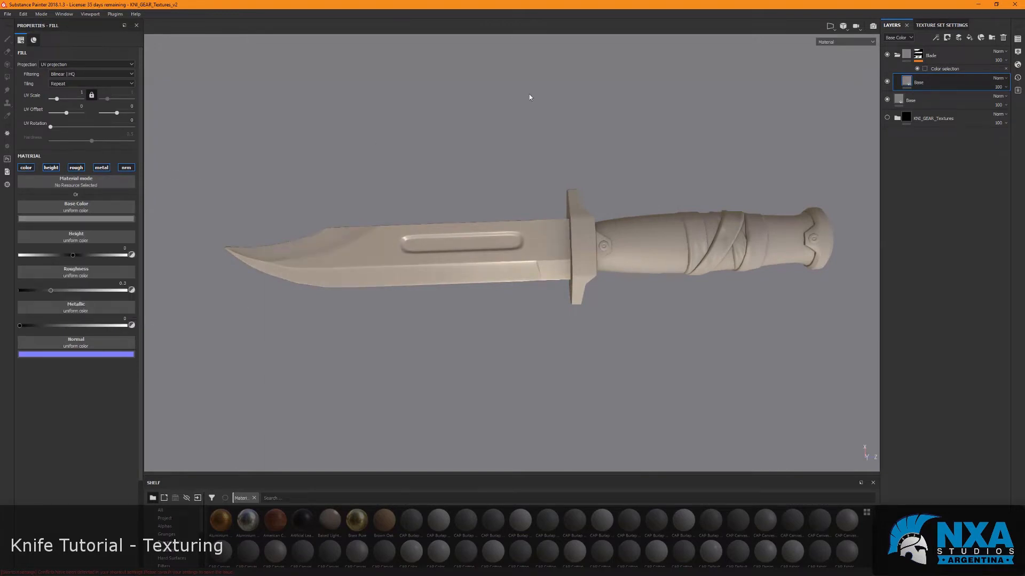
# Duplicate the Blade folder and rename the copy Secondary Metal.
pyautogui.keyDown('alt'); pyautogui.moveTo(549, 128); pyautogui.dragTo(553, 111); pyautogui.keyUp('alt')
pyautogui.click(940, 56)
pyautogui.click(898, 55)
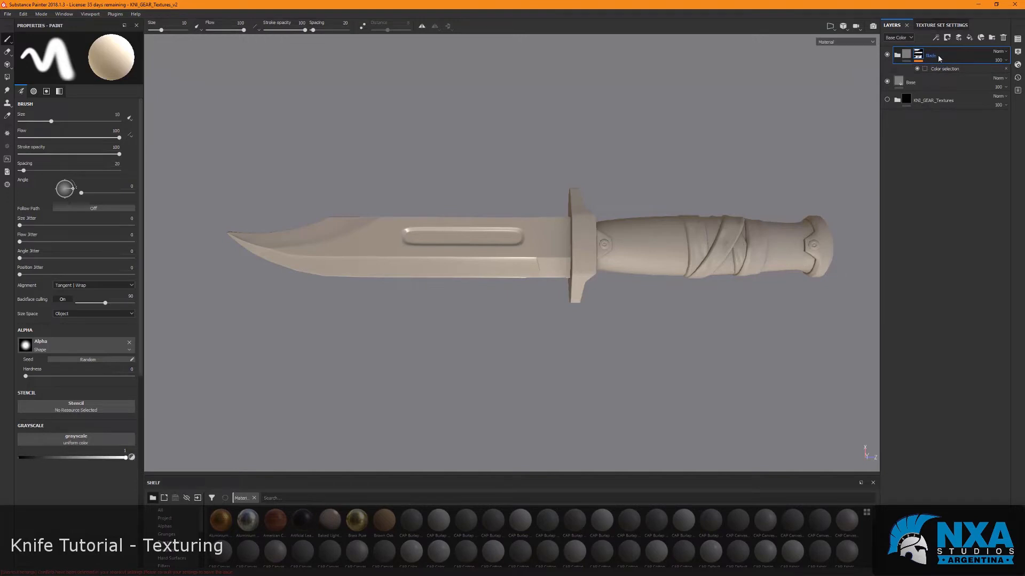
pyautogui.hotkey('ctrl', 'd')
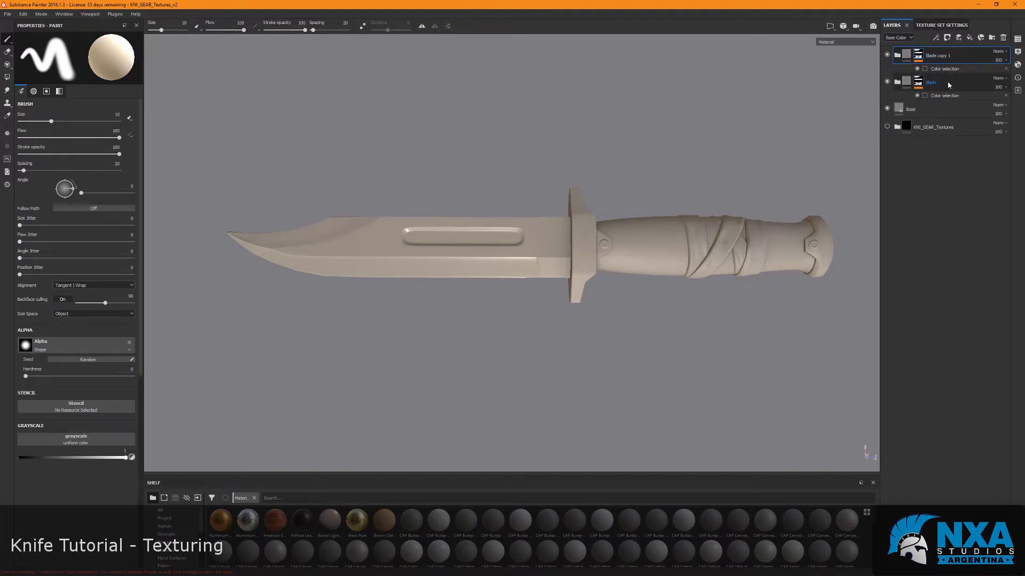
pyautogui.doubleClick(940, 56)
pyautogui.write('Secon')
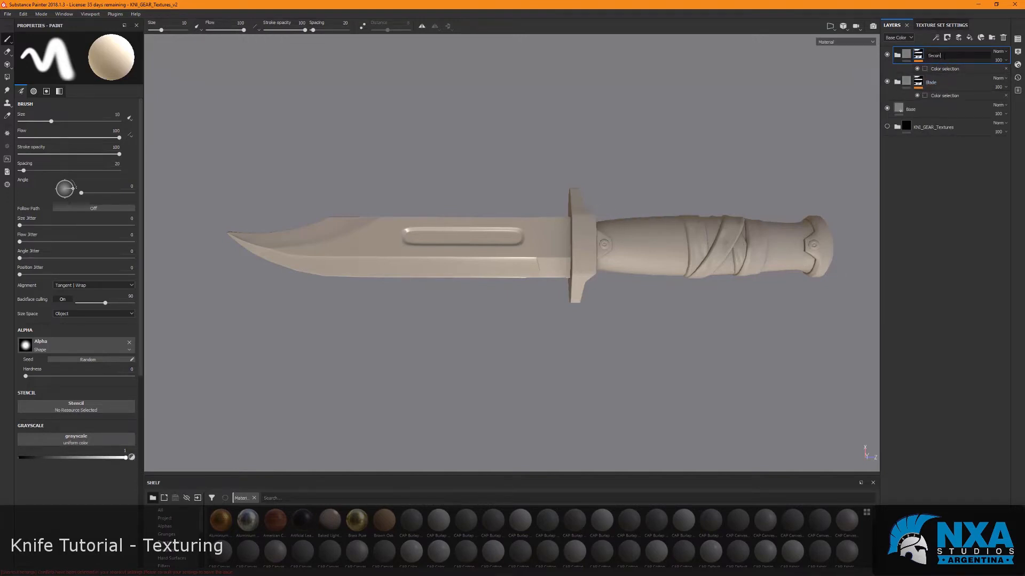
pyautogui.write('dary Melal')
pyautogui.press('Return')
# Duplicate the Secondary Metal folder and rename the copy Wood.
pyautogui.hotkey('ctrl', 'd')
pyautogui.doubleClick(940, 56)
pyautogui.write('Wood')
pyautogui.press('Return')
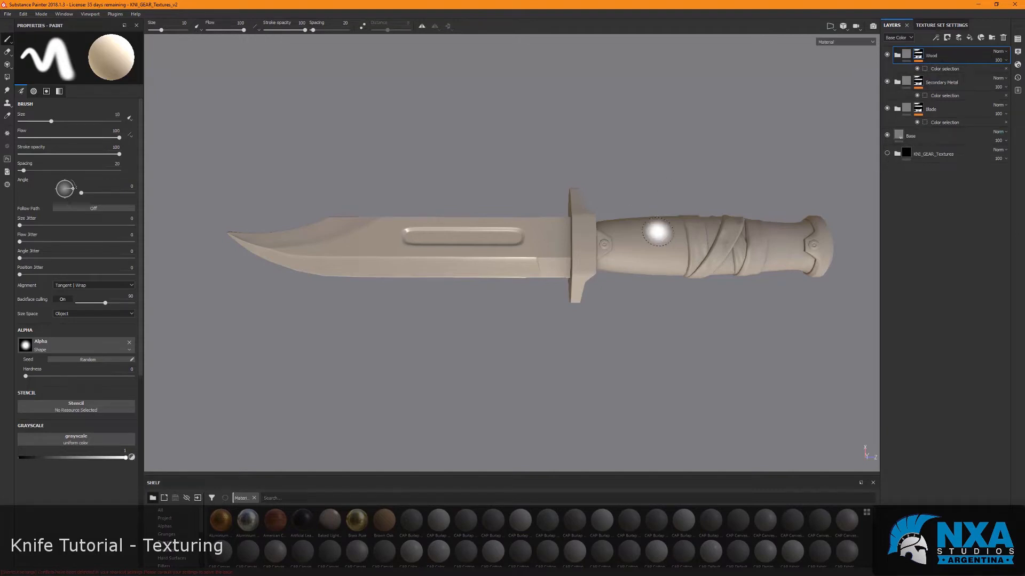
# Duplicate the Wood folder and rename the copy Straps.
pyautogui.hotkey('ctrl', 'd')
pyautogui.doubleClick(940, 56)
pyautogui.write('Straps')
pyautogui.press('Return')
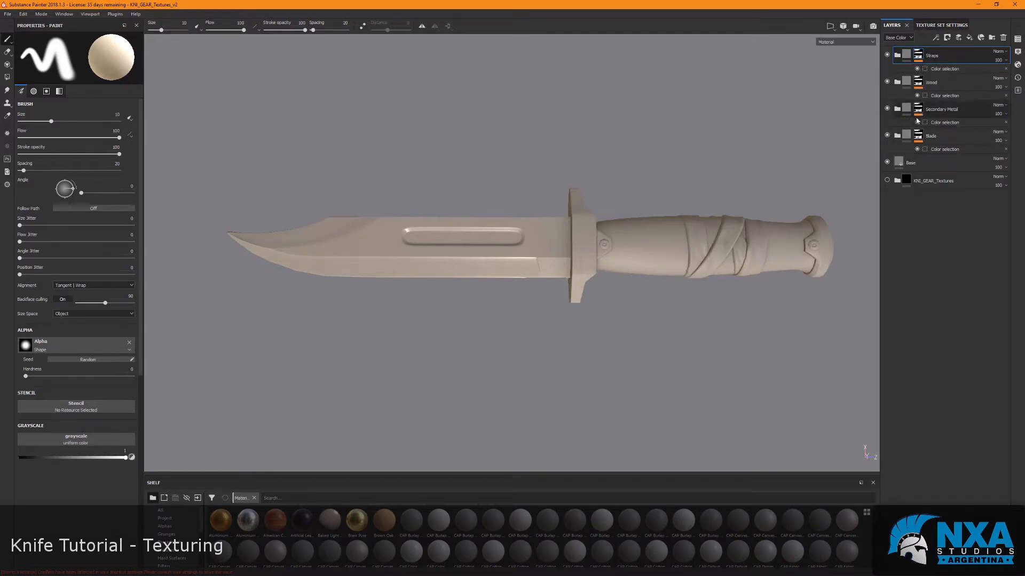
# Duplicate the Straps folder and rename the copy Bolts.
pyautogui.keyDown('alt'); pyautogui.moveTo(668, 160); pyautogui.dragTo(648, 114); pyautogui.keyUp('alt')
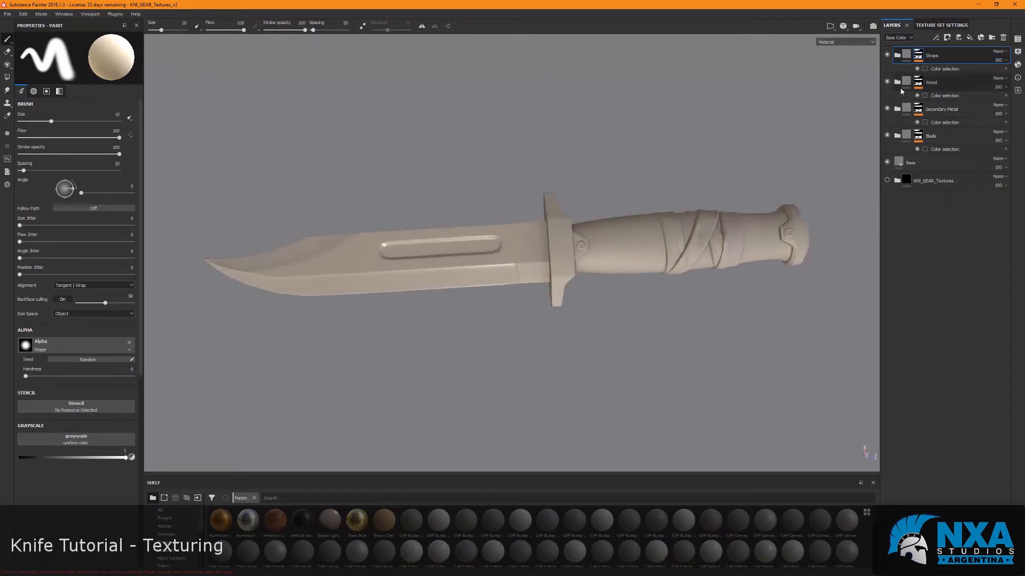
pyautogui.hotkey('ctrl', 'd')
pyautogui.doubleClick(934, 56)
pyautogui.write('Bolts')
pyautogui.press('Return')
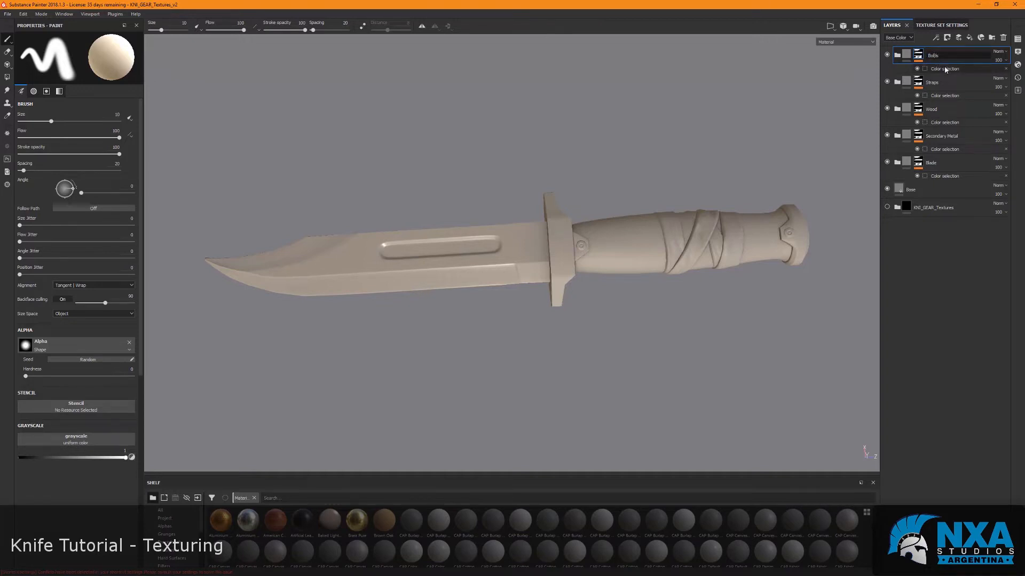
# Replace the Secondary Metal mask's red ID color with the green of the guard and pommel, and check the mask alone.
pyautogui.keyDown('alt'); pyautogui.moveTo(719, 149); pyautogui.dragTo(688, 154); pyautogui.keyUp('alt')
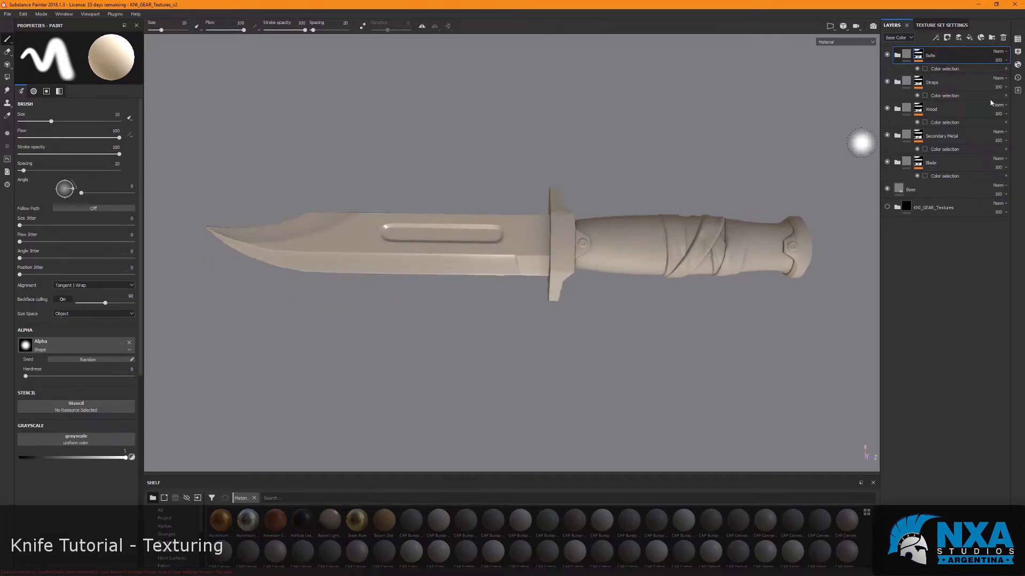
pyautogui.click(933, 177)
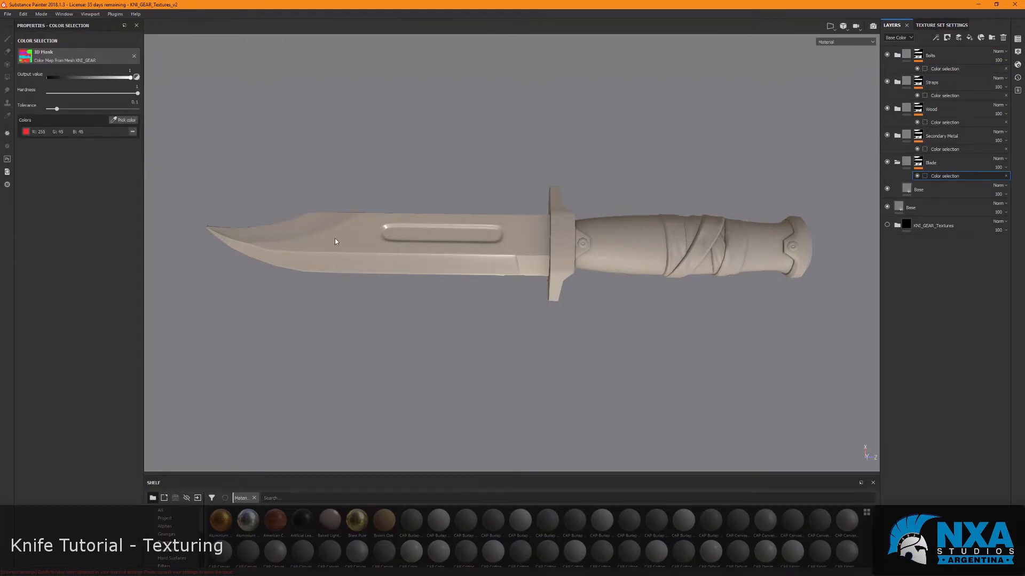
pyautogui.click(953, 149)
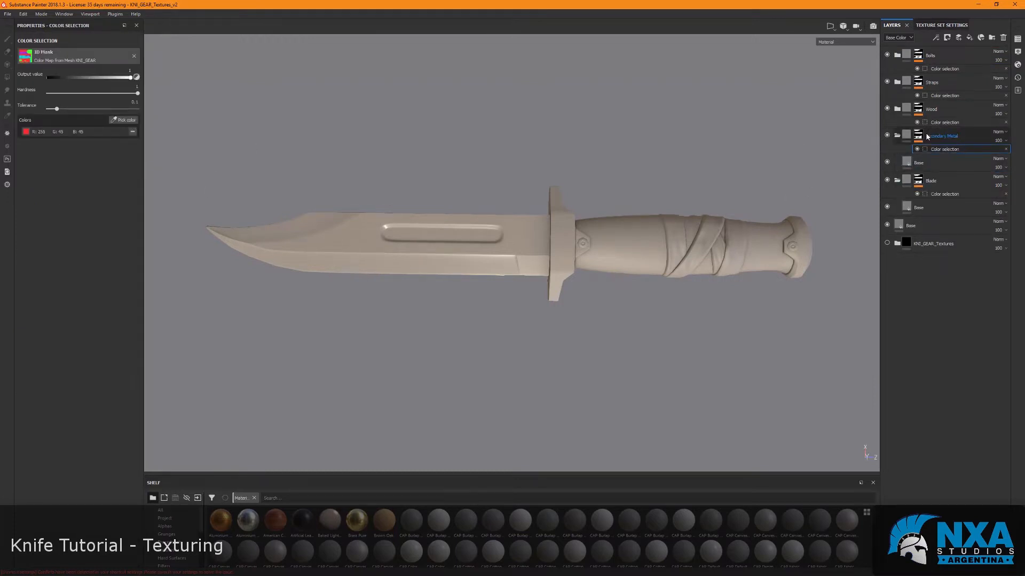
pyautogui.click(132, 133)
pyautogui.click(124, 120)
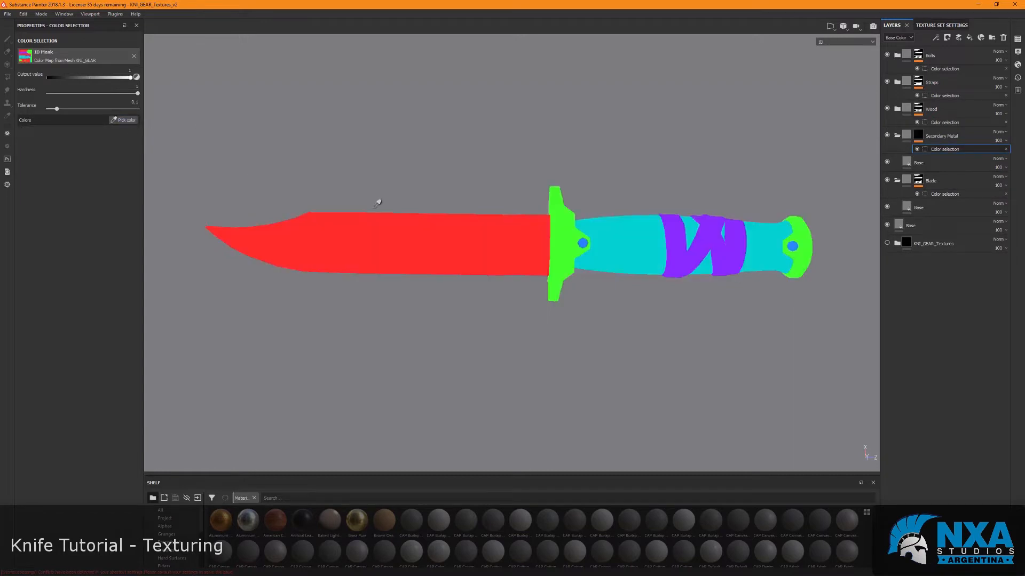
pyautogui.click(553, 206)
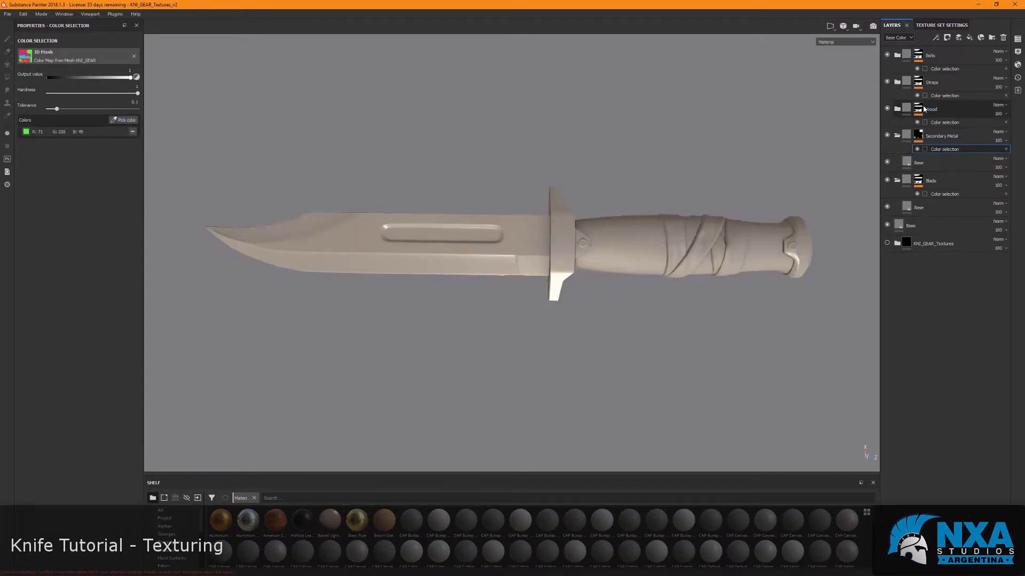
pyautogui.keyDown('alt'); pyautogui.click(918, 137); pyautogui.keyUp('alt')
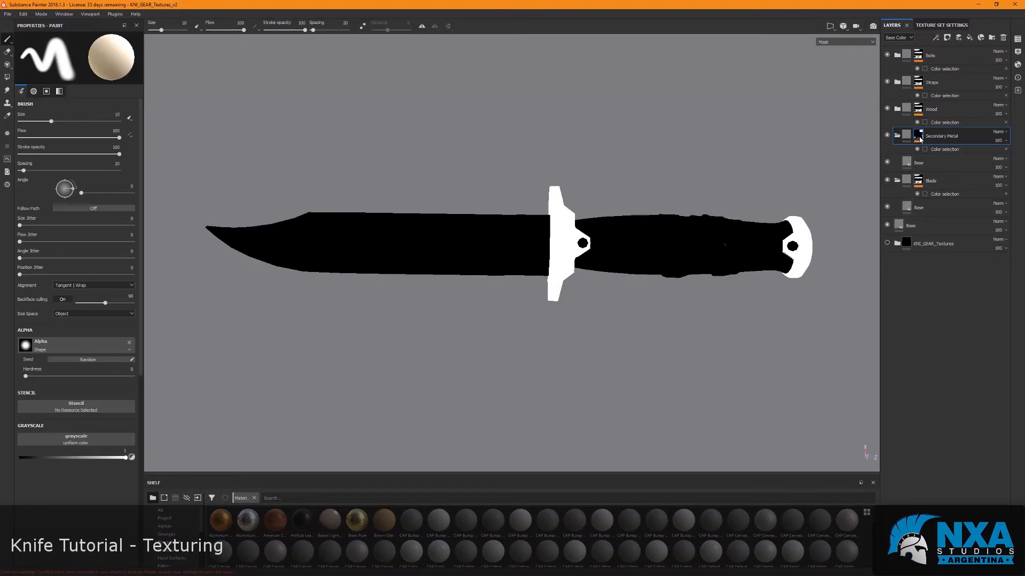
# Replace the red ID color in the Wood folder's color selection with the handle's cyan.
pyautogui.click(918, 111)
pyautogui.click(935, 124)
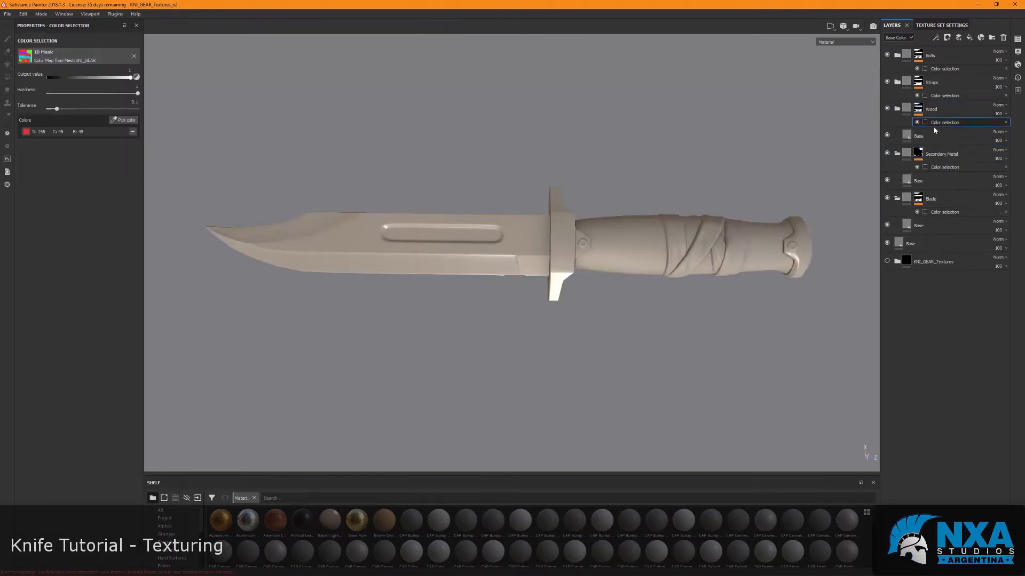
pyautogui.click(132, 132)
pyautogui.click(123, 119)
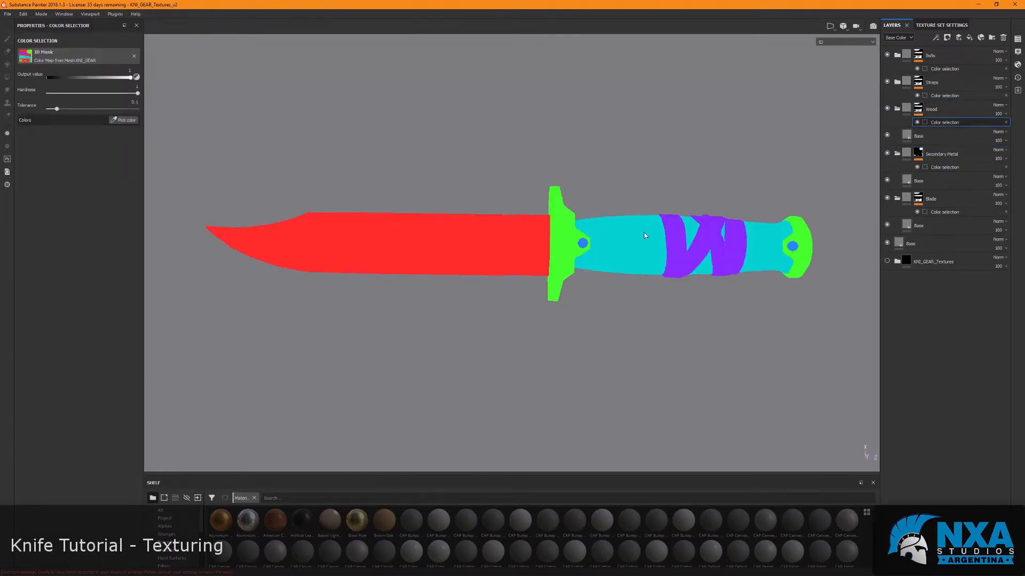
pyautogui.click(644, 235)
# Replace the red ID color in the Straps folder's color selection with the purple of the handle wraps.
pyautogui.click(919, 83)
pyautogui.click(931, 97)
pyautogui.click(133, 131)
pyautogui.click(124, 119)
pyautogui.click(676, 233)
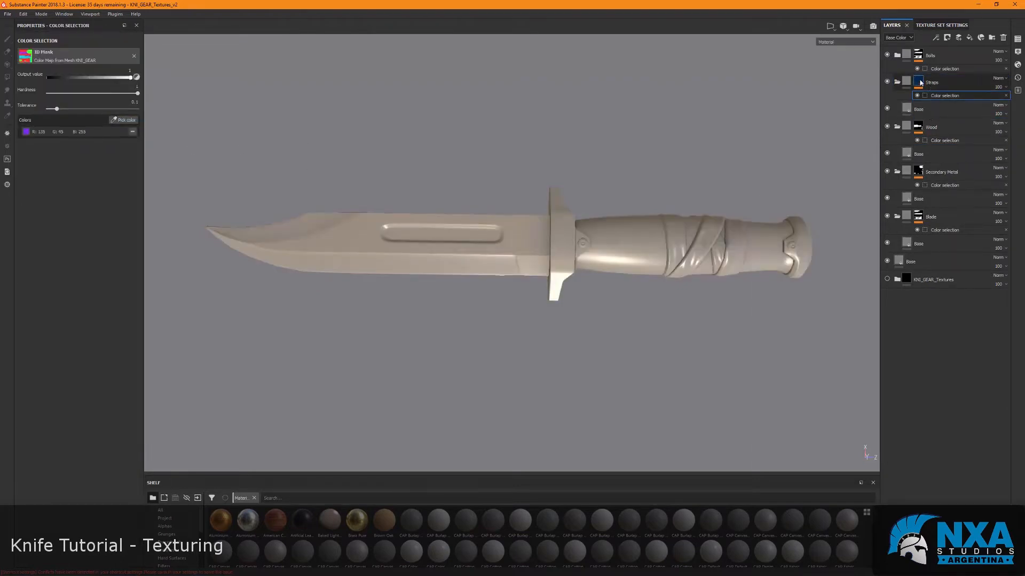
# Replace the red ID color in the Bolts folder's color selection with the blue of the bolts.
pyautogui.click(931, 69)
pyautogui.click(897, 56)
pyautogui.click(132, 131)
pyautogui.click(124, 120)
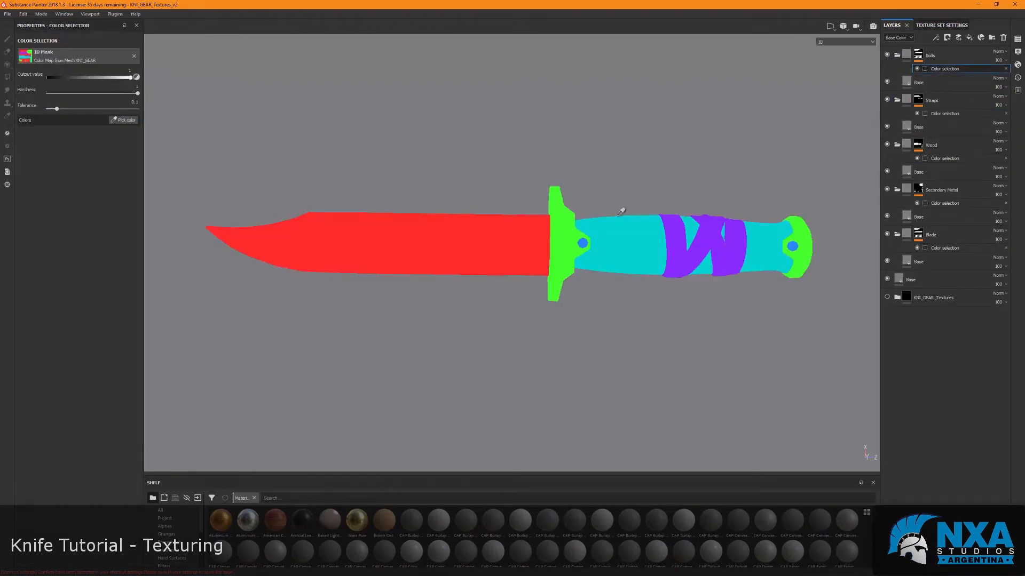
pyautogui.click(586, 241)
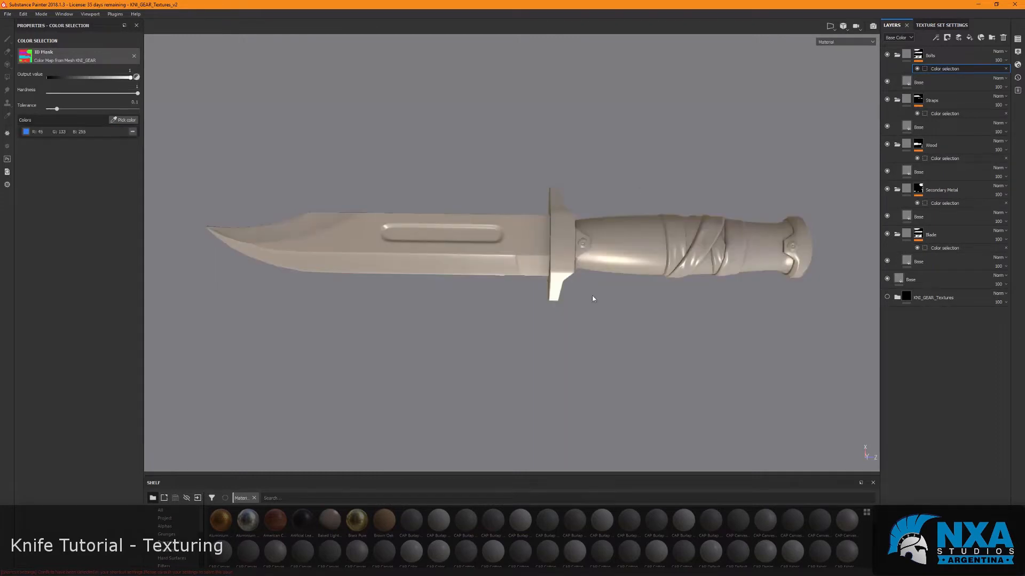
# Inspect the Straps, Wood, Bolts and Secondary Metal masks one after another, each displayed alone on the knife.
pyautogui.keyDown('alt'); pyautogui.moveTo(613, 385); pyautogui.dragTo(445, 325); pyautogui.keyUp('alt')
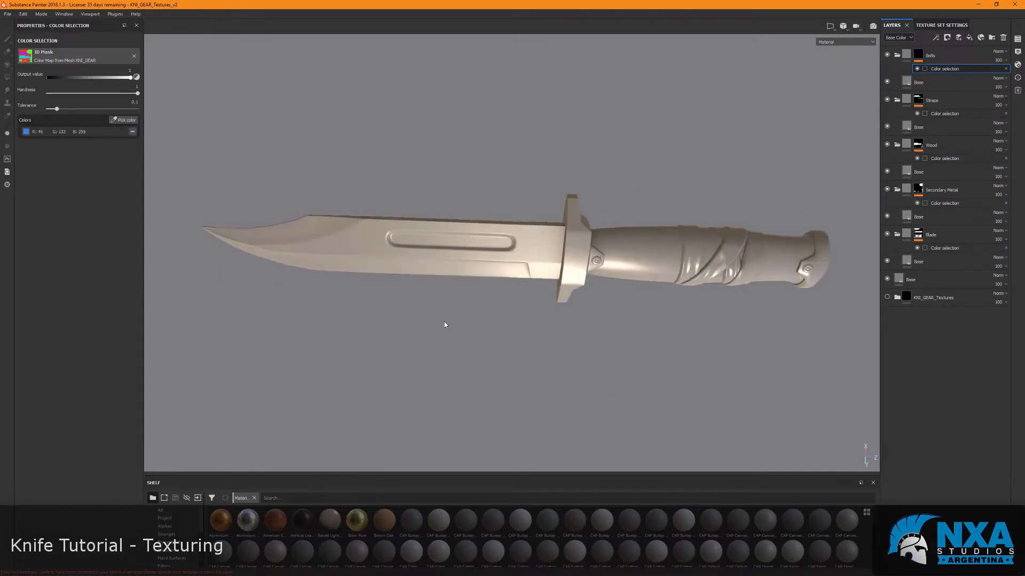
pyautogui.keyDown('alt'); pyautogui.moveTo(619, 311); pyautogui.dragTo(533, 329); pyautogui.keyUp('alt')
pyautogui.keyDown('alt'); pyautogui.click(918, 100); pyautogui.keyUp('alt')
pyautogui.moveTo(740, 183)
pyautogui.keyDown('alt'); pyautogui.mouseDown()
pyautogui.moveTo(707, 184)
pyautogui.moveTo(717, 160)
pyautogui.mouseUp(); pyautogui.keyUp('alt')
pyautogui.keyDown('alt'); pyautogui.click(918, 144); pyautogui.keyUp('alt')
pyautogui.keyDown('alt'); pyautogui.click(918, 55); pyautogui.keyUp('alt')
pyautogui.keyDown('alt'); pyautogui.click(918, 189); pyautogui.keyUp('alt')
# Collapse the Wood, Secondary Metal, Bolts and Blade folders in the layer stack.
pyautogui.click(899, 147)
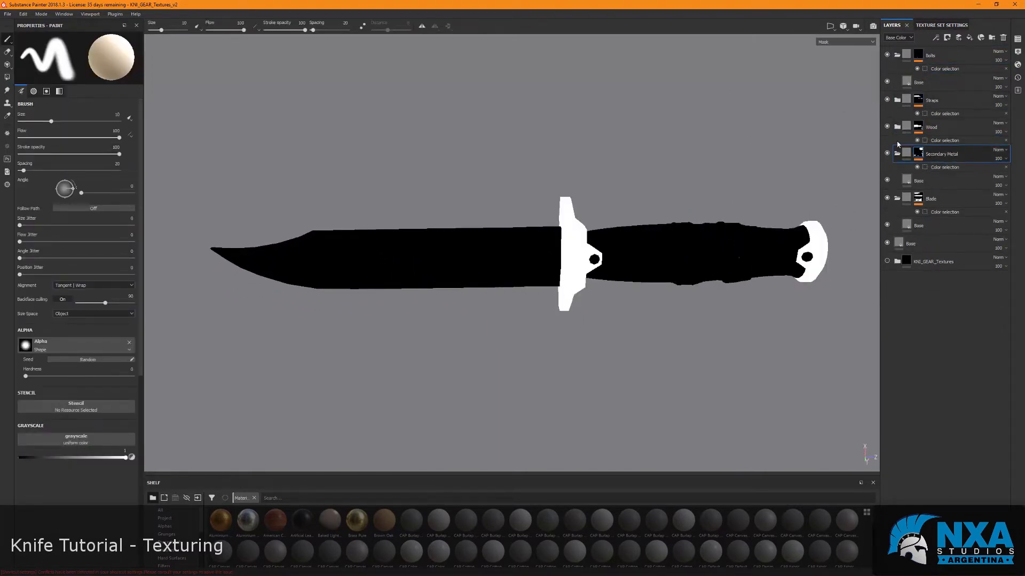
pyautogui.click(897, 153)
pyautogui.click(897, 55)
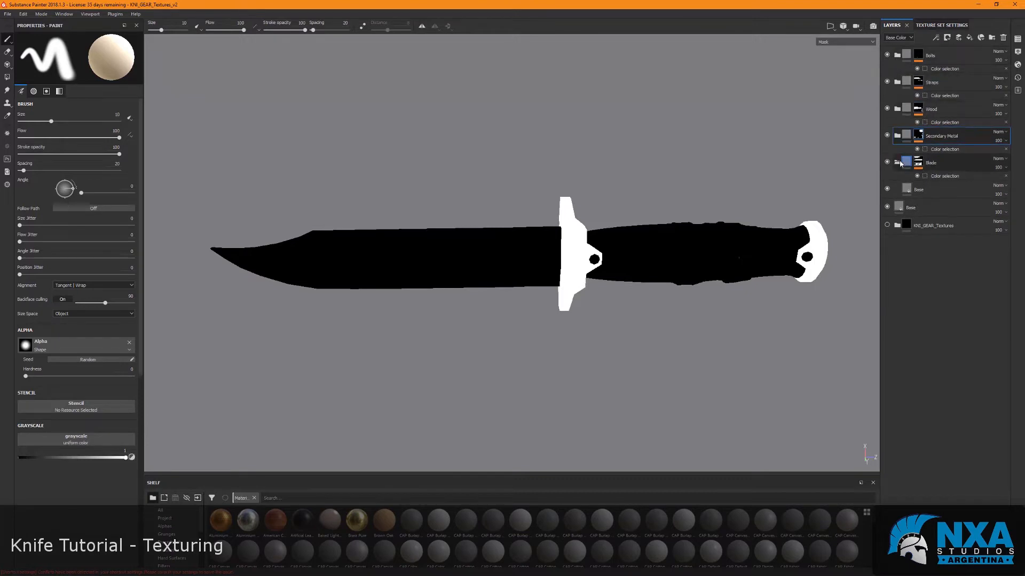
pyautogui.click(926, 167)
pyautogui.click(898, 162)
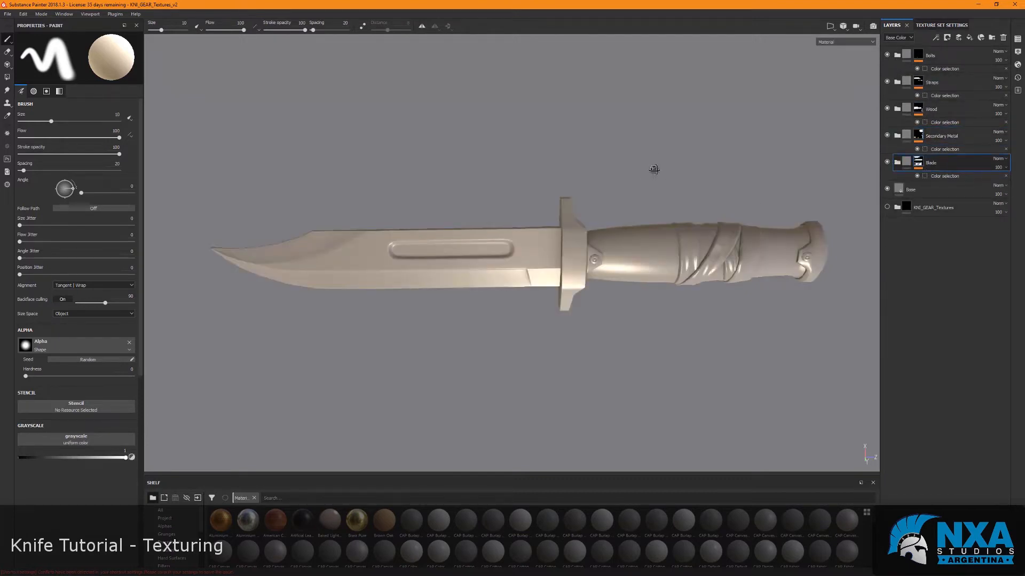
pyautogui.keyDown('alt'); pyautogui.moveTo(652, 167); pyautogui.dragTo(654, 158); pyautogui.keyUp('alt')
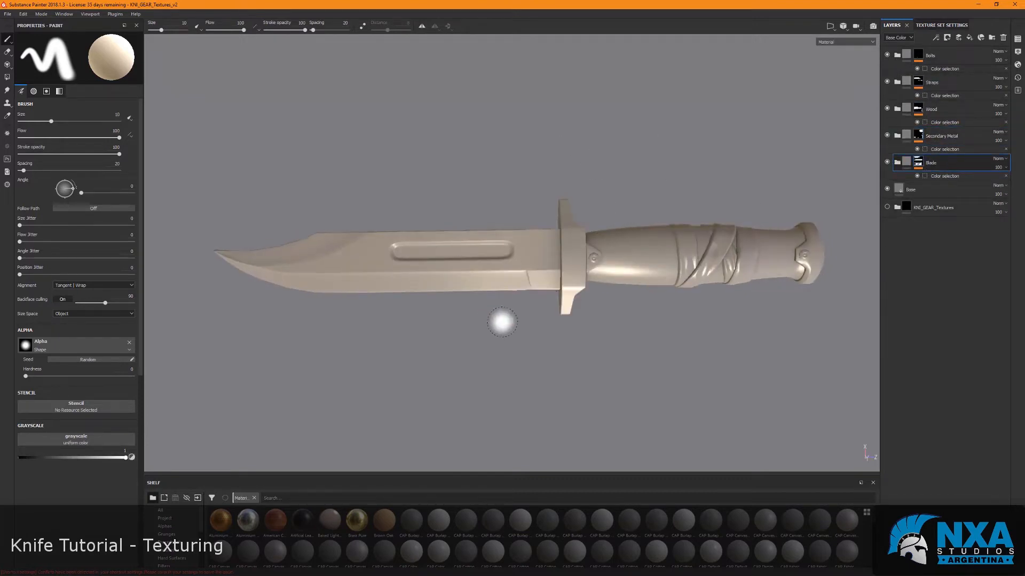
pyautogui.moveTo(632, 204)
pyautogui.keyDown('alt'); pyautogui.mouseDown()
pyautogui.moveTo(619, 176)
pyautogui.moveTo(623, 332)
pyautogui.moveTo(618, 160)
pyautogui.moveTo(643, 153)
pyautogui.mouseUp(); pyautogui.keyUp('alt')
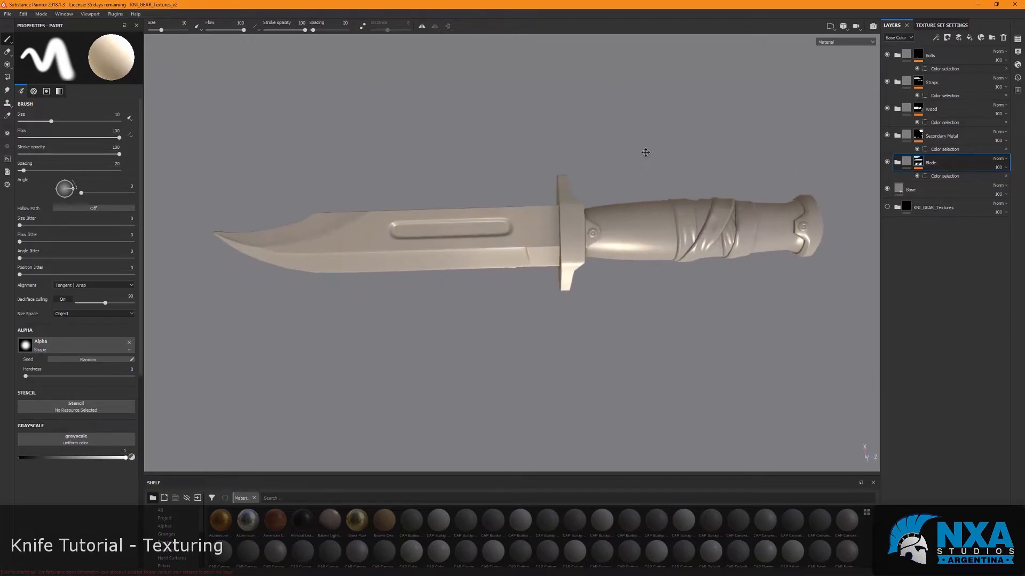
# Set the base color of the Base fill layer beneath the material folders to red.
pyautogui.click(932, 190)
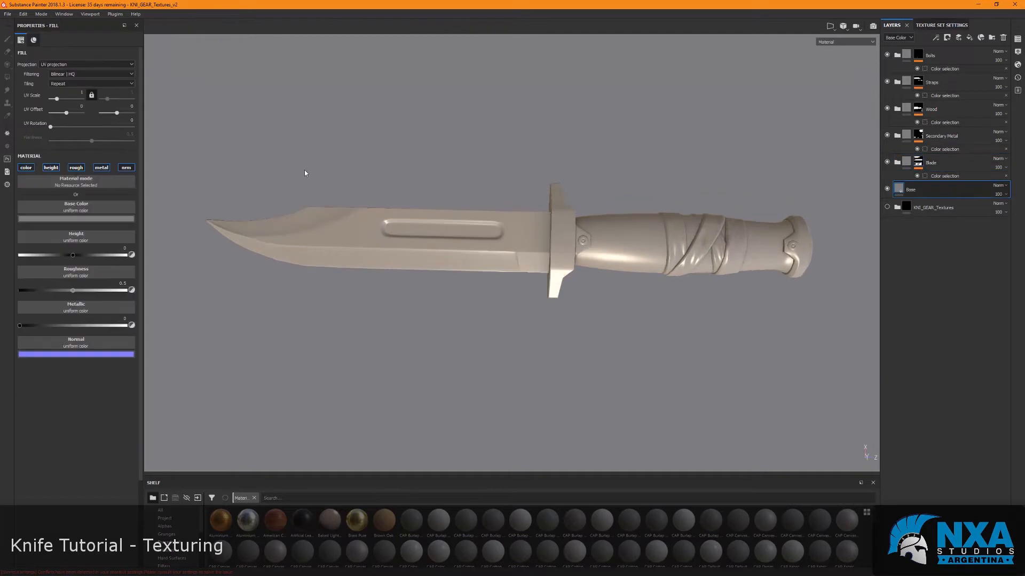
pyautogui.click(76, 218)
pyautogui.moveTo(116, 271); pyautogui.dragTo(137, 257)
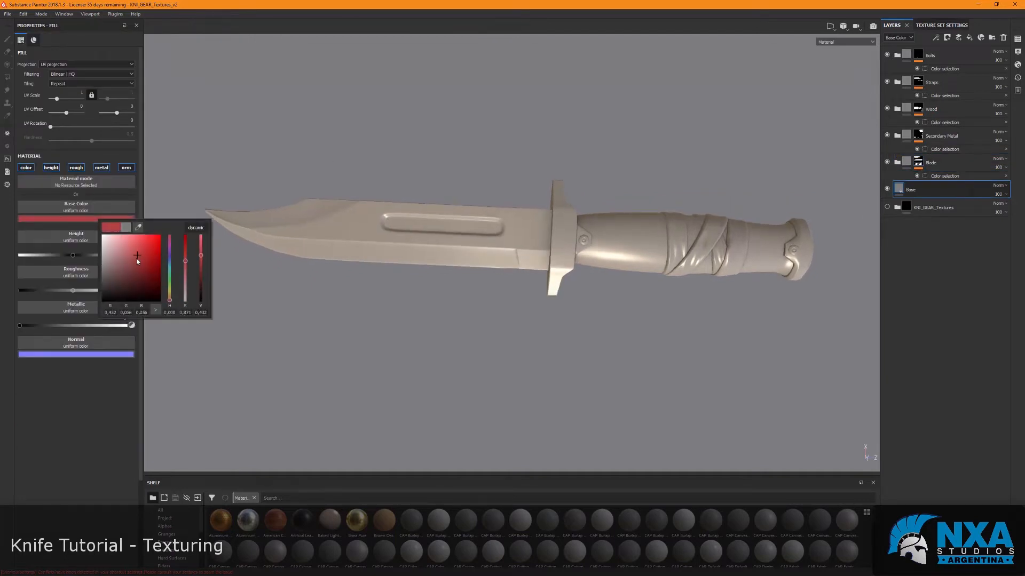
# Hide the Blade, Secondary Metal, Wood, Straps and Bolts folders.
pyautogui.click(887, 162)
pyautogui.click(887, 135)
pyautogui.click(887, 108)
pyautogui.click(887, 82)
pyautogui.click(887, 55)
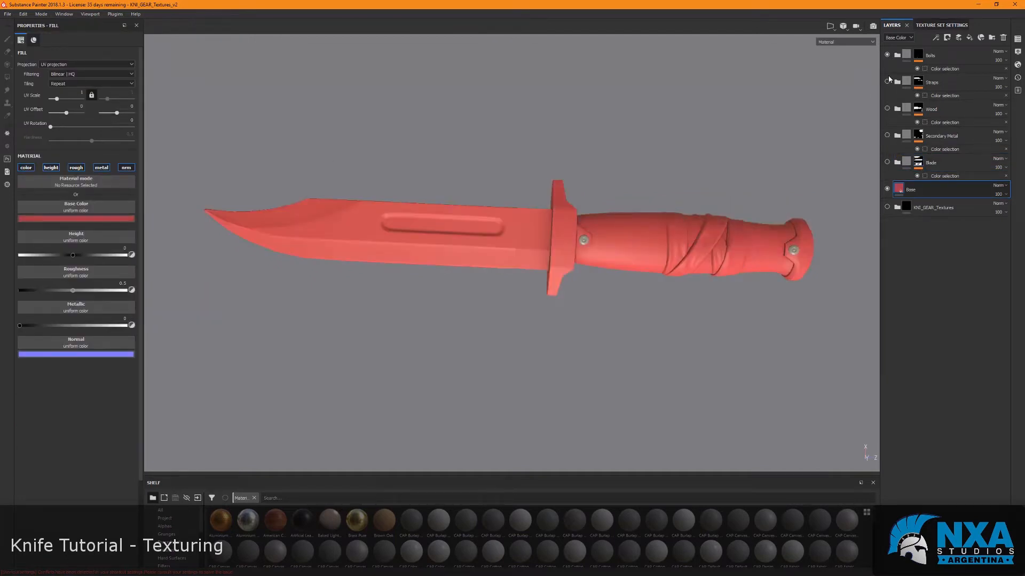
# Change the Base fill layer's base color from red back to a neutral grey.
pyautogui.keyDown('alt'); pyautogui.moveTo(608, 155); pyautogui.dragTo(560, 139); pyautogui.keyUp('alt')
pyautogui.scroll(2, 560, 140)
pyautogui.click(91, 219)
pyautogui.moveTo(130, 257)
pyautogui.mouseDown()
pyautogui.moveTo(114, 266)
pyautogui.moveTo(133, 242)
pyautogui.moveTo(119, 269)
pyautogui.mouseUp()
pyautogui.moveTo(160, 241)
pyautogui.mouseDown()
pyautogui.moveTo(158, 277)
pyautogui.moveTo(158, 248)
pyautogui.mouseUp()
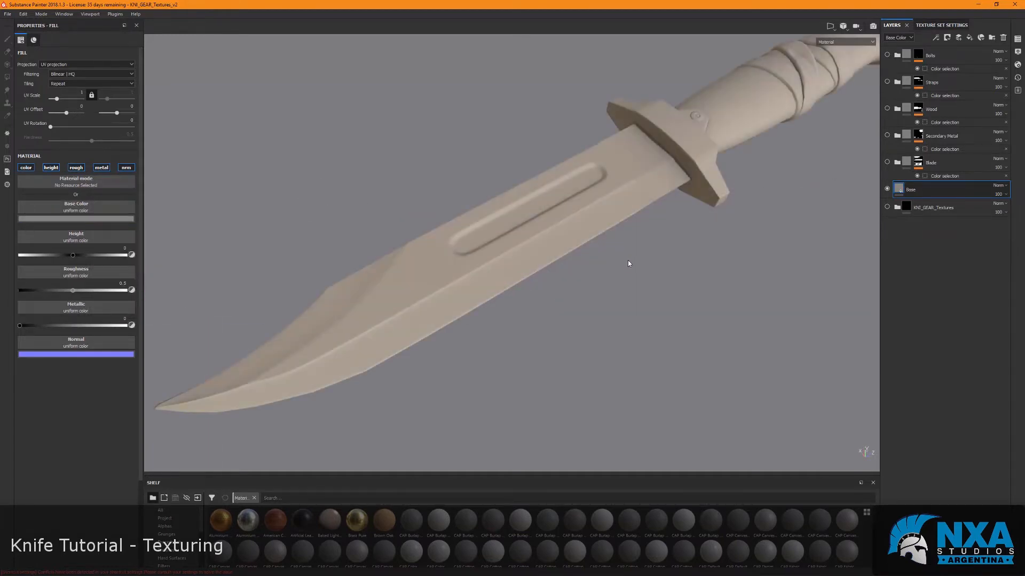
pyautogui.keyDown('alt'); pyautogui.moveTo(598, 262); pyautogui.dragTo(572, 291); pyautogui.keyUp('alt')
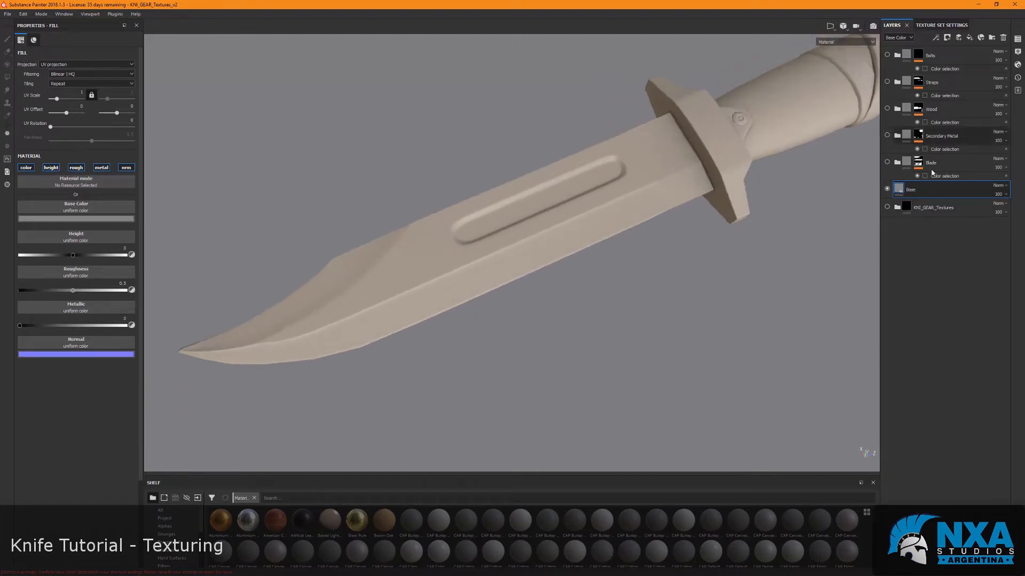
# Add a fill layer with a black mask above the Base layer and name it heigh.
pyautogui.click(969, 36)
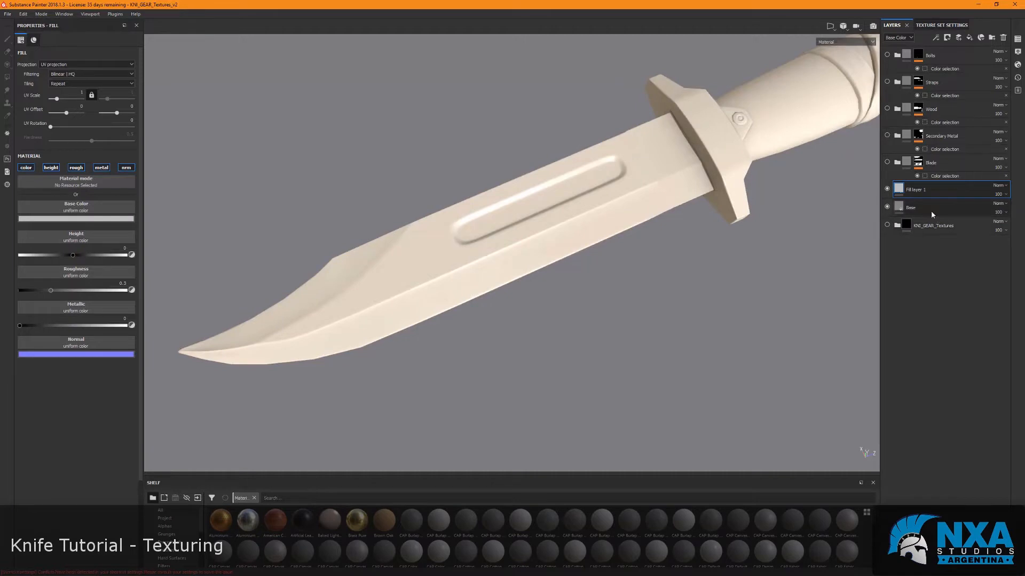
pyautogui.rightClick(918, 190)
pyautogui.click(948, 204)
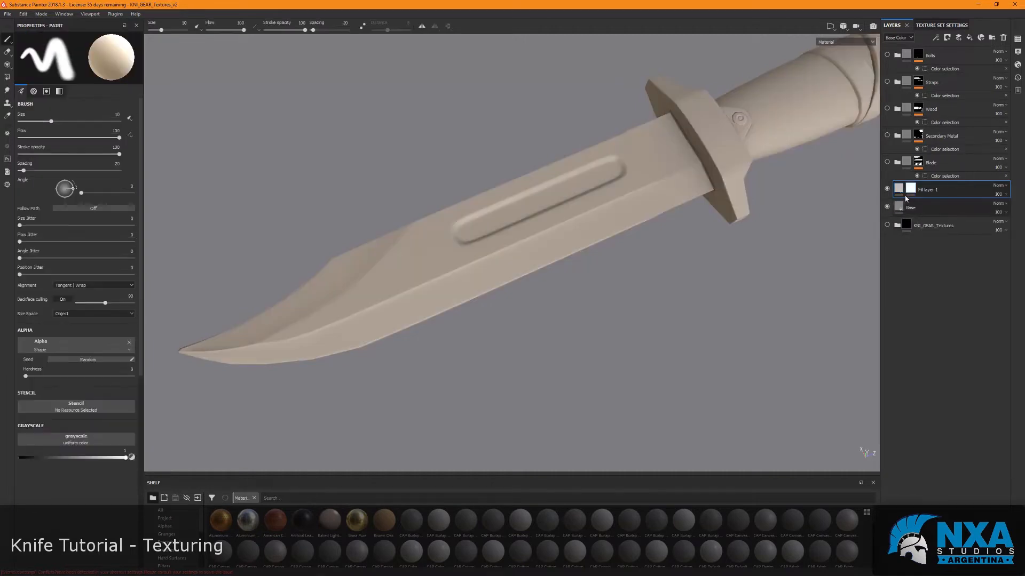
pyautogui.doubleClick(925, 190)
pyautogui.write('heigh')
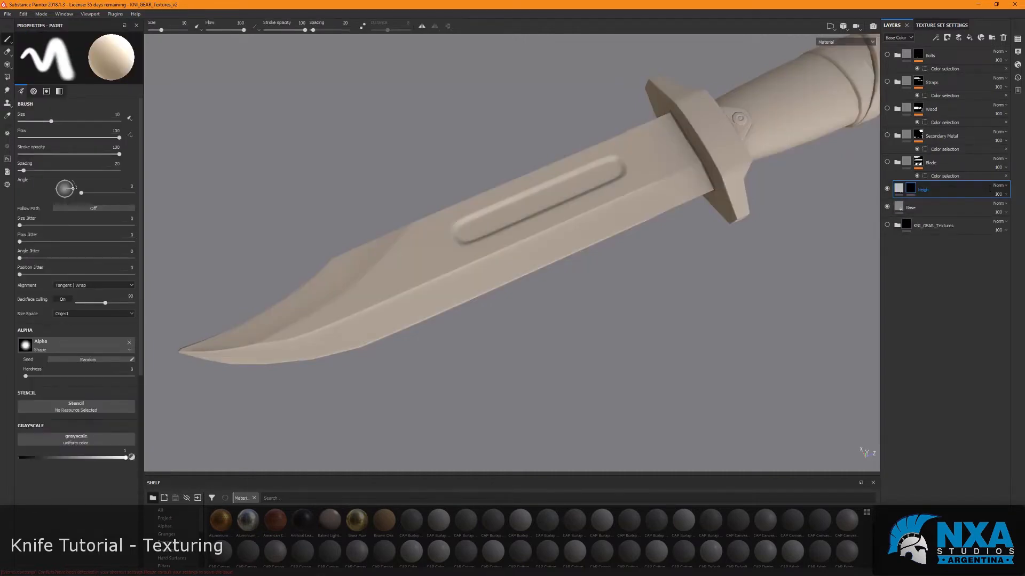
pyautogui.press('Return')
# Leave only the height channel active on the heigh fill layer and set its height to about -0.037.
pyautogui.click(899, 191)
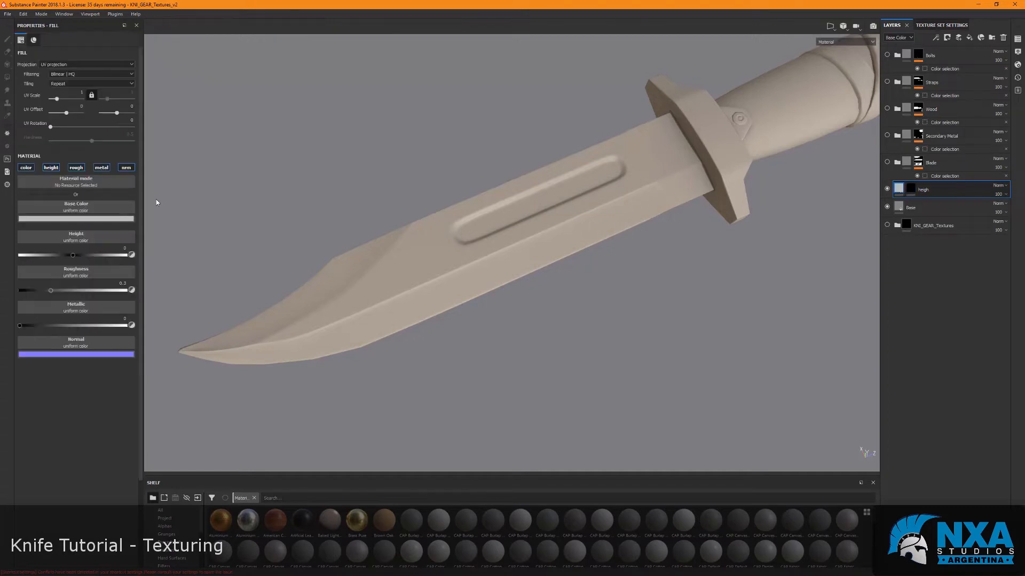
pyautogui.click(25, 169)
pyautogui.click(76, 168)
pyautogui.click(102, 168)
pyautogui.click(126, 169)
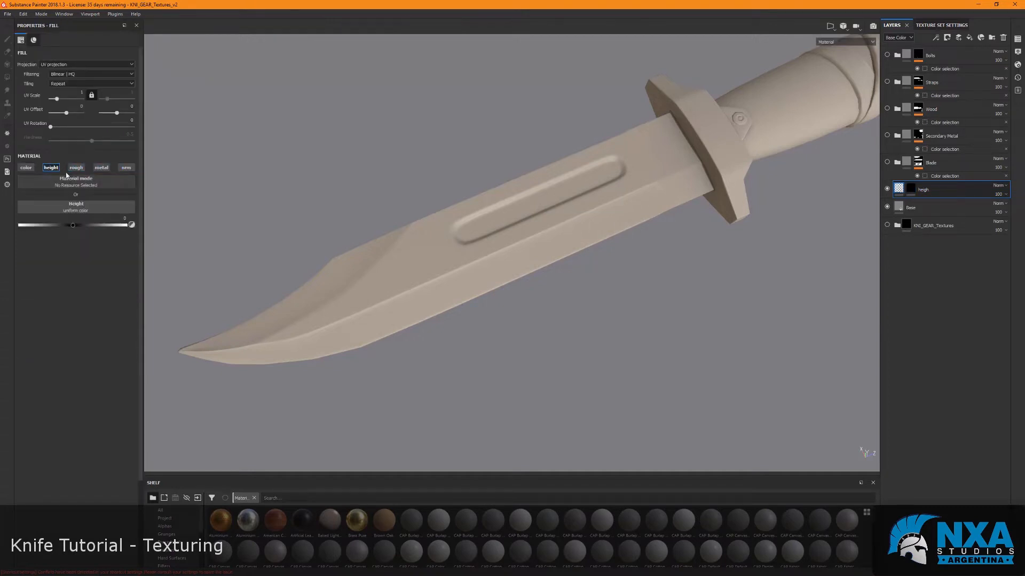
pyautogui.keyDown('alt'); pyautogui.moveTo(407, 295); pyautogui.dragTo(401, 297); pyautogui.keyUp('alt')
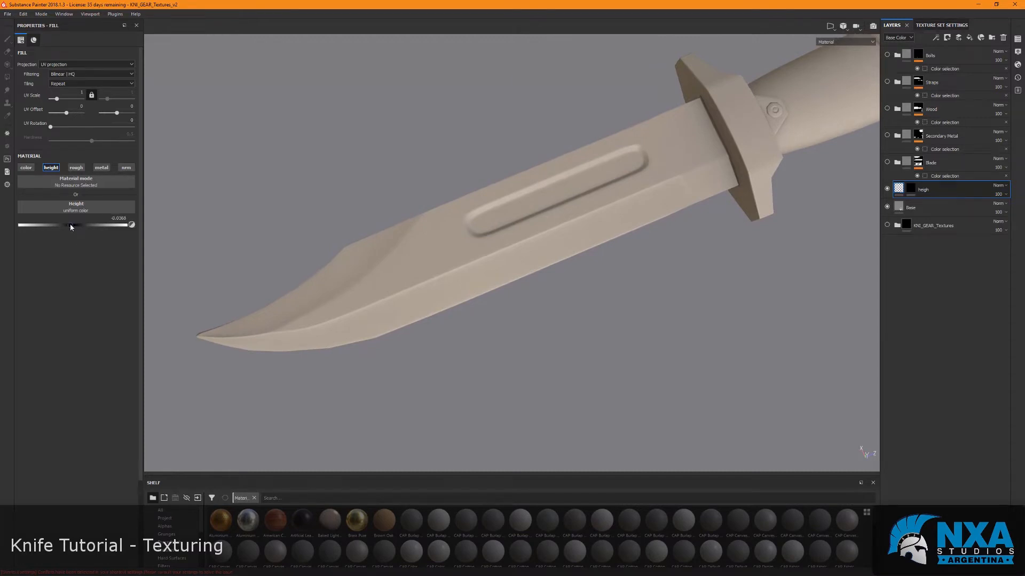
# Add a paint effect to the heigh layer's mask and brush freehand curved strokes onto the blade with a reduced brush size.
pyautogui.click(911, 189)
pyautogui.rightClick(911, 188)
pyautogui.click(939, 333)
pyautogui.keyDown('ctrl'); pyautogui.moveTo(447, 254); pyautogui.dragTo(418, 254, button='right'); pyautogui.keyUp('ctrl')
pyautogui.moveTo(453, 226); pyautogui.dragTo(416, 256)
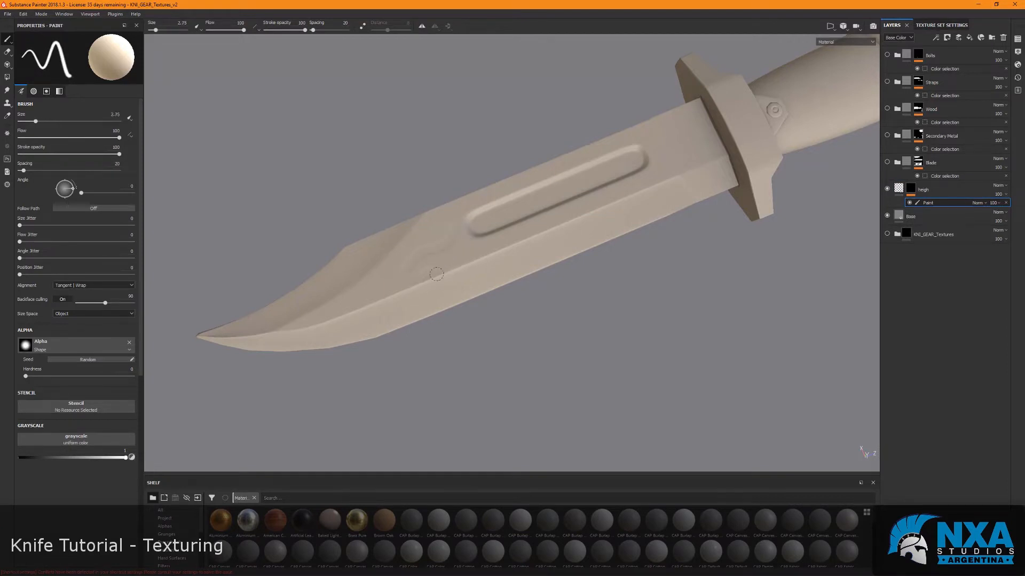
pyautogui.scroll(-3, 442, 277)
pyautogui.scroll(5, 443, 277)
pyautogui.keyDown('alt'); pyautogui.moveTo(465, 297); pyautogui.dragTo(504, 350); pyautogui.keyUp('alt')
pyautogui.keyDown('alt'); pyautogui.moveTo(504, 350); pyautogui.dragTo(586, 310, button='middle'); pyautogui.keyUp('alt')
pyautogui.moveTo(516, 203)
pyautogui.keyDown('alt'); pyautogui.mouseDown()
pyautogui.moveTo(615, 274)
pyautogui.moveTo(494, 235)
pyautogui.moveTo(545, 247)
pyautogui.moveTo(560, 266)
pyautogui.mouseUp(); pyautogui.keyUp('alt')
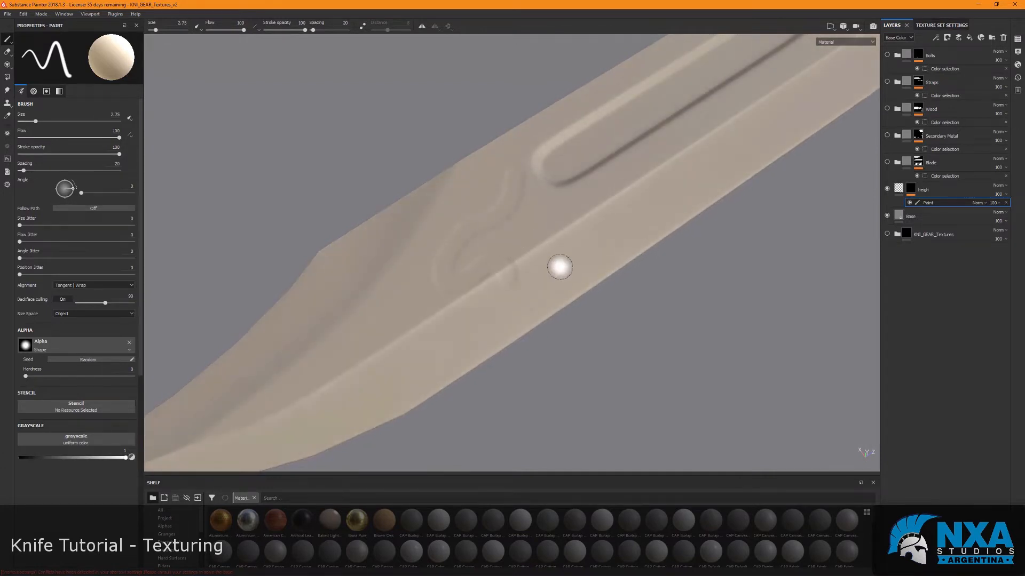
pyautogui.scroll(-4, 559, 267)
pyautogui.scroll(4, 576, 268)
# Vary the heigh layer's height between positive and slightly negative values to compare the painted strokes on the blade from different angles.
pyautogui.click(907, 189)
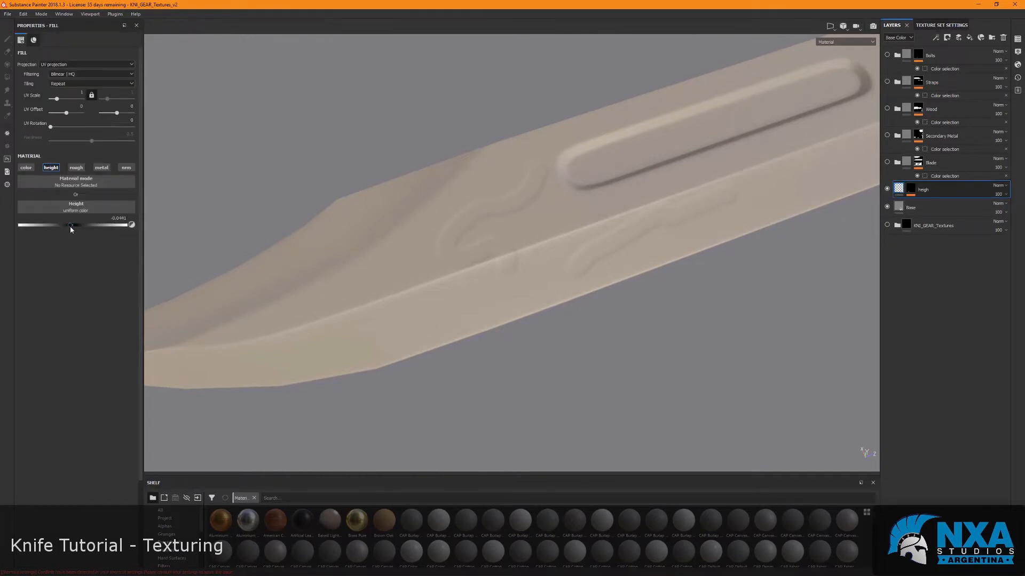
pyautogui.keyDown('alt'); pyautogui.moveTo(508, 291); pyautogui.dragTo(534, 292); pyautogui.keyUp('alt')
pyautogui.moveTo(75, 226); pyautogui.dragTo(92, 225)
pyautogui.scroll(-4, 531, 265)
pyautogui.keyDown('alt'); pyautogui.moveTo(526, 286); pyautogui.dragTo(486, 361); pyautogui.keyUp('alt')
pyautogui.keyDown('shift'); pyautogui.moveTo(632, 275); pyautogui.dragTo(507, 259, button='right'); pyautogui.keyUp('shift')
pyautogui.moveTo(91, 225)
pyautogui.mouseDown()
pyautogui.moveTo(56, 225)
pyautogui.moveTo(73, 225)
pyautogui.mouseUp()
pyautogui.moveTo(545, 290)
pyautogui.keyDown('alt'); pyautogui.mouseDown(button='right')
pyautogui.moveTo(563, 347)
pyautogui.moveTo(534, 280)
pyautogui.moveTo(553, 344)
pyautogui.mouseUp(button='right'); pyautogui.keyUp('alt')
pyautogui.keyDown('alt'); pyautogui.moveTo(502, 304); pyautogui.dragTo(476, 274); pyautogui.keyUp('alt')
pyautogui.moveTo(73, 225); pyautogui.dragTo(73, 228)
pyautogui.moveTo(73, 228); pyautogui.dragTo(72, 227)
pyautogui.moveTo(547, 272)
pyautogui.keyDown('alt'); pyautogui.mouseDown()
pyautogui.moveTo(569, 273)
pyautogui.moveTo(530, 272)
pyautogui.mouseUp(); pyautogui.keyUp('alt')
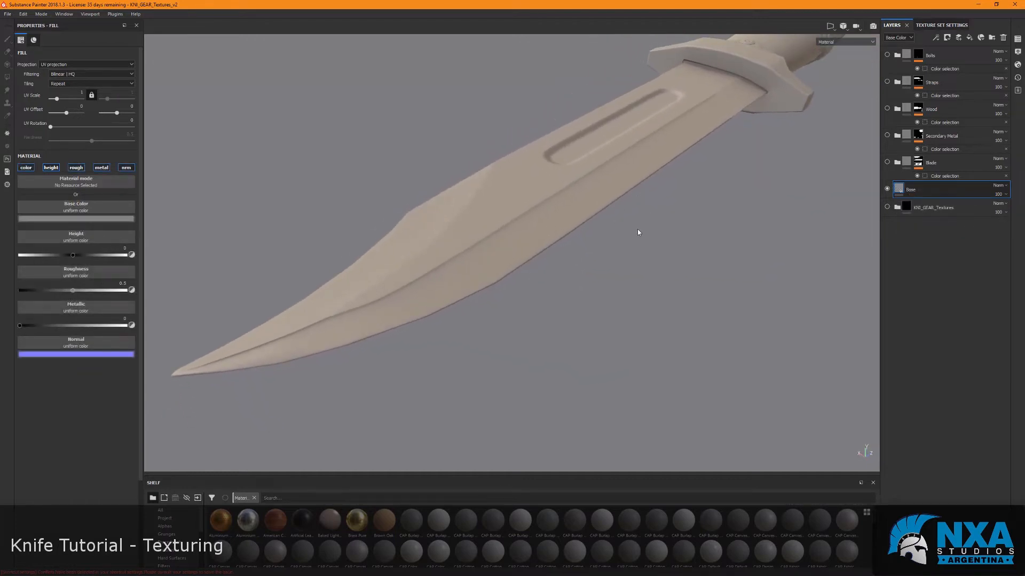
# Add a fill layer named Rough above the Base layer and leave only its roughness channel active.
pyautogui.keyDown('alt'); pyautogui.moveTo(638, 232); pyautogui.dragTo(641, 261); pyautogui.keyUp('alt')
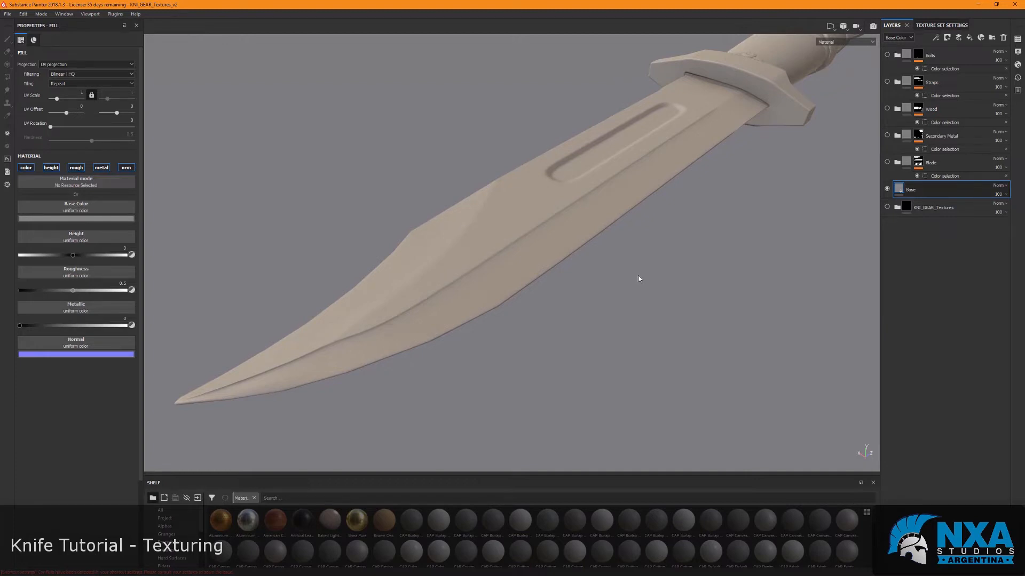
pyautogui.keyDown('alt'); pyautogui.moveTo(633, 263); pyautogui.dragTo(644, 284); pyautogui.keyUp('alt')
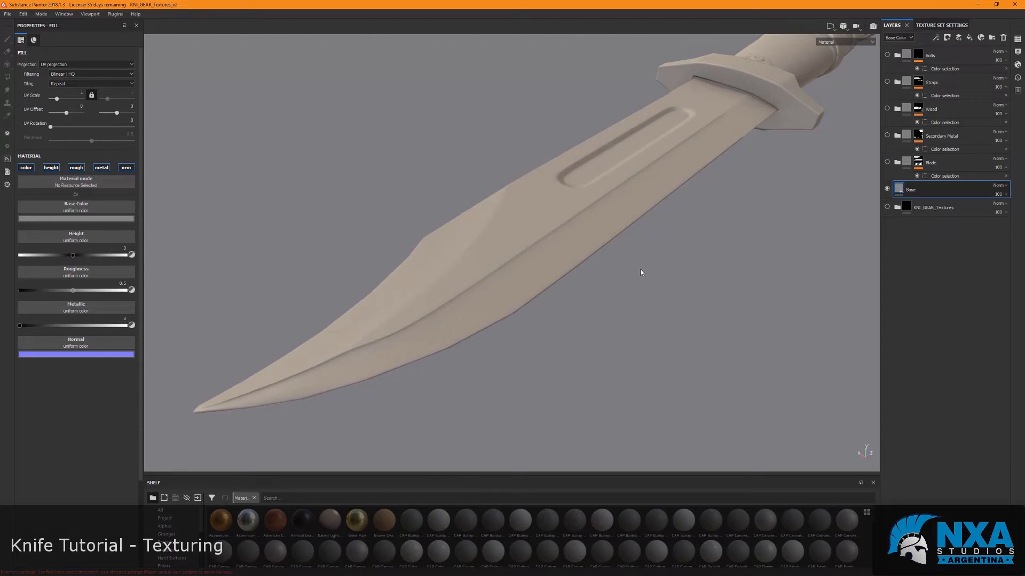
pyautogui.keyDown('alt'); pyautogui.moveTo(631, 247); pyautogui.dragTo(619, 297); pyautogui.keyUp('alt')
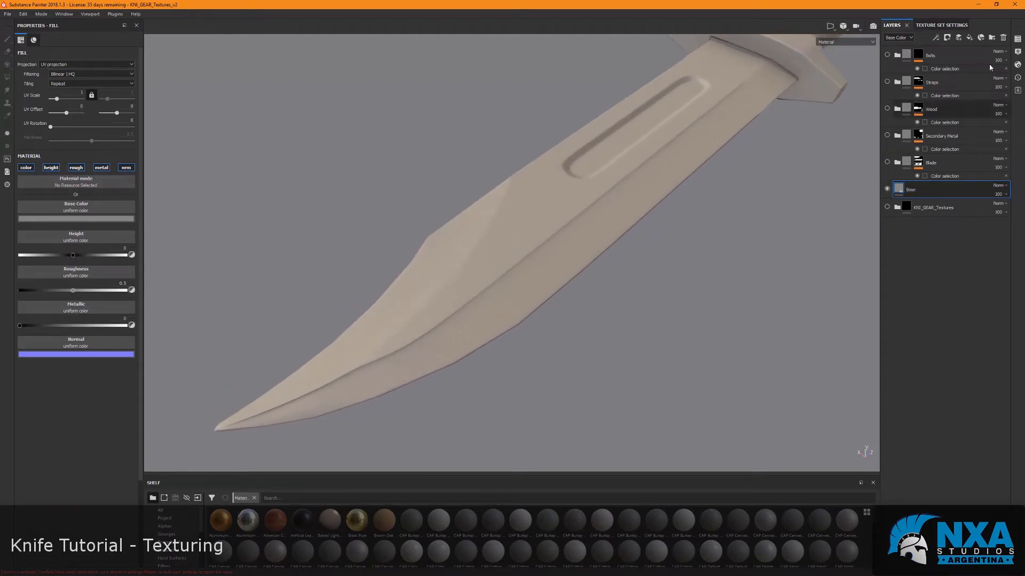
pyautogui.click(969, 38)
pyautogui.doubleClick(917, 189)
pyautogui.write('Rough')
pyautogui.press('Return')
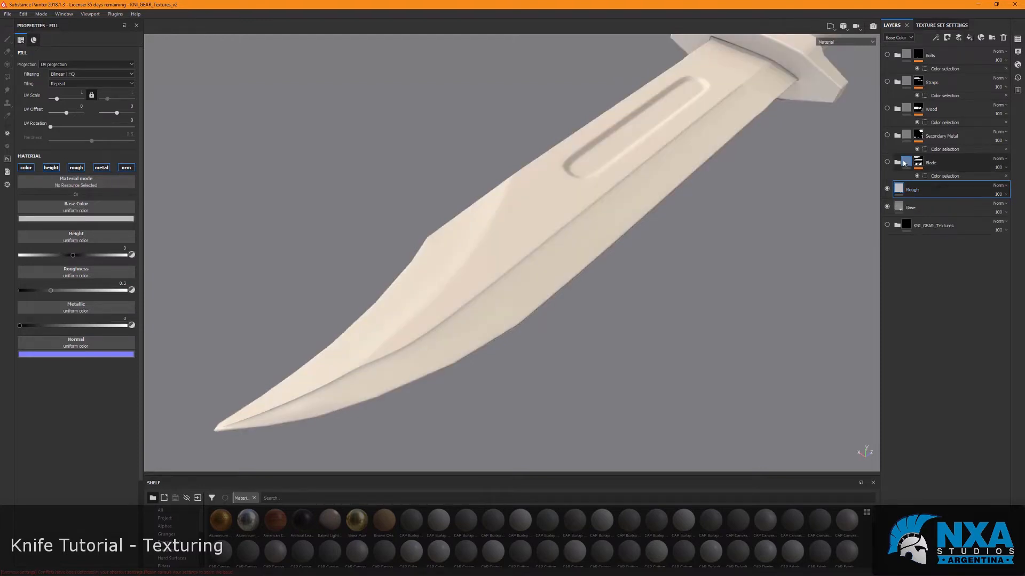
pyautogui.click(26, 167)
pyautogui.click(51, 167)
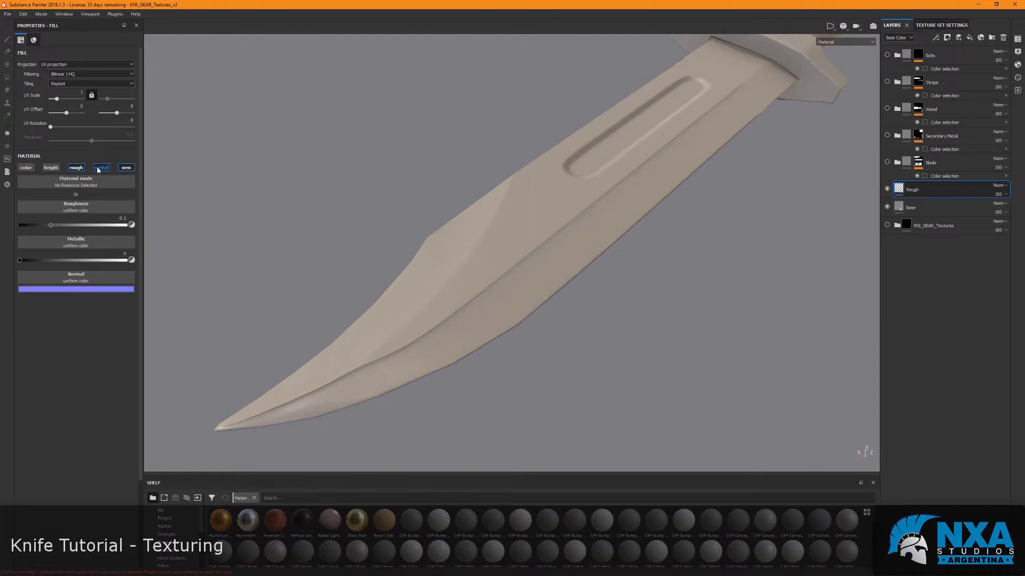
pyautogui.click(101, 168)
pyautogui.click(126, 168)
# Raise the Rough layer's roughness above 0.7 and inspect the blade's reflections from several angles.
pyautogui.moveTo(51, 225); pyautogui.dragTo(99, 229)
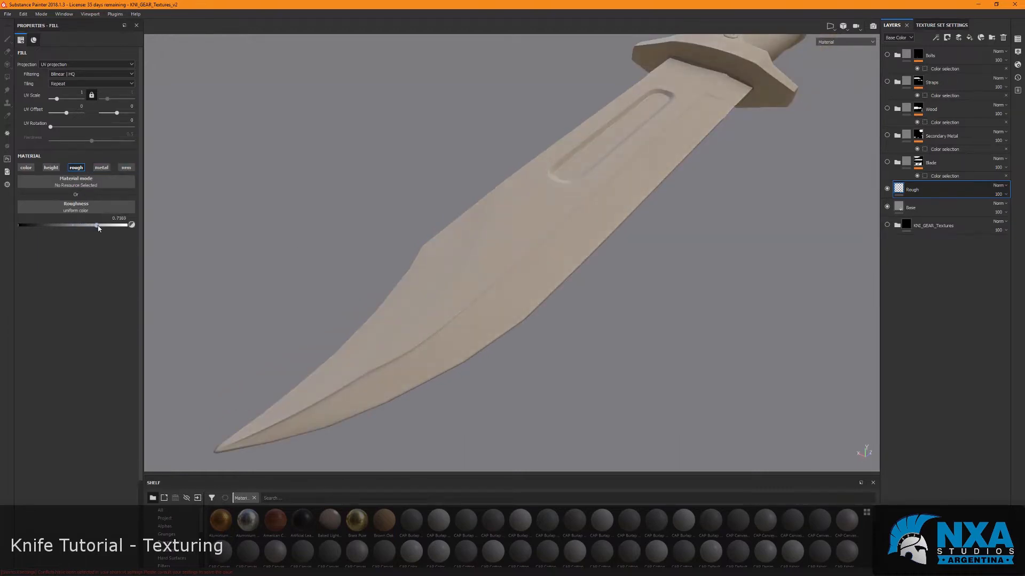
pyautogui.keyDown('alt'); pyautogui.moveTo(476, 278); pyautogui.dragTo(556, 277); pyautogui.keyUp('alt')
pyautogui.keyDown('shift'); pyautogui.moveTo(555, 277); pyautogui.dragTo(543, 264, button='right'); pyautogui.keyUp('shift')
pyautogui.keyDown('alt'); pyautogui.moveTo(554, 274); pyautogui.dragTo(485, 192); pyautogui.keyUp('alt')
pyautogui.keyDown('shift'); pyautogui.moveTo(484, 192); pyautogui.dragTo(313, 219, button='right'); pyautogui.keyUp('shift')
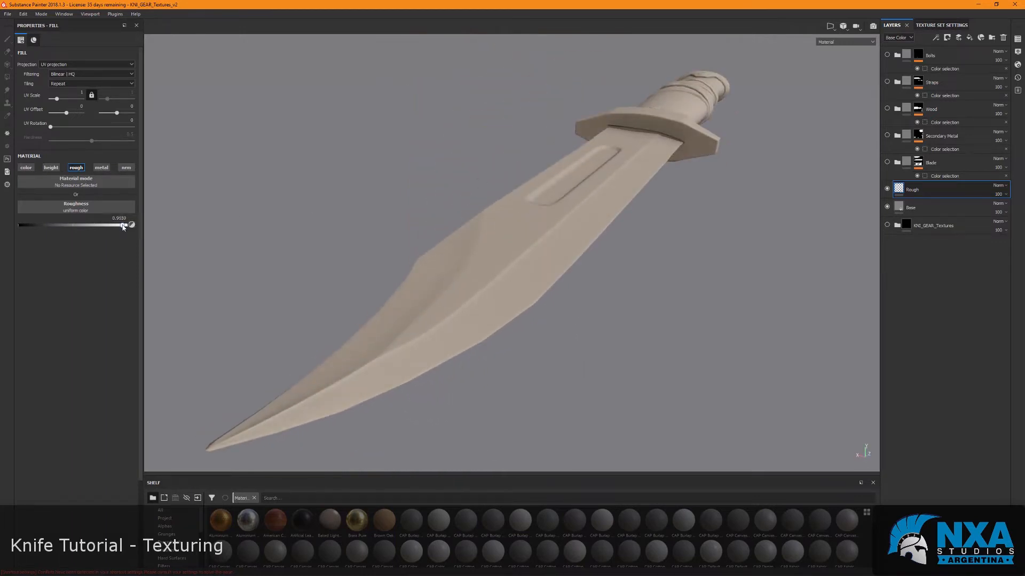
# Lower the Rough layer's roughness well below 0.3 and inspect the glossy blade and its groove close up.
pyautogui.click(83, 226)
pyautogui.moveTo(55, 226); pyautogui.dragTo(38, 226)
pyautogui.keyDown('alt'); pyautogui.moveTo(427, 247); pyautogui.dragTo(451, 331); pyautogui.keyUp('alt')
pyautogui.keyDown('shift'); pyautogui.moveTo(531, 307); pyautogui.dragTo(506, 296, button='right'); pyautogui.keyUp('shift')
pyautogui.keyDown('alt'); pyautogui.moveTo(506, 296); pyautogui.dragTo(447, 284); pyautogui.keyUp('alt')
pyautogui.keyDown('alt'); pyautogui.moveTo(640, 302); pyautogui.dragTo(301, 235, button='middle'); pyautogui.keyUp('alt')
pyautogui.keyDown('alt'); pyautogui.moveTo(667, 279); pyautogui.dragTo(758, 280); pyautogui.keyUp('alt')
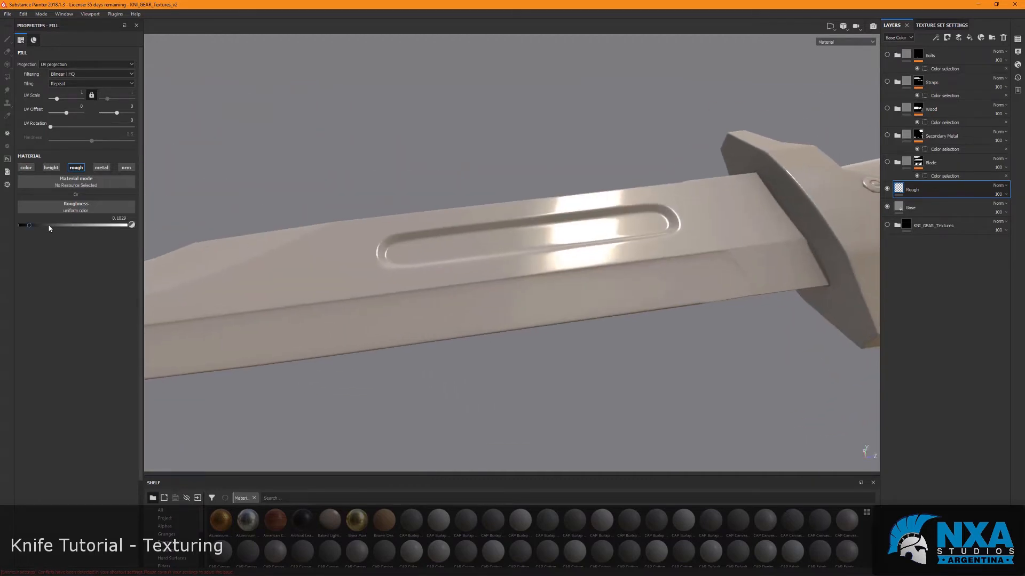
# Drop the Rough layer's roughness to 0, check the blade, and raise it to around mid-range.
pyautogui.moveTo(40, 226); pyautogui.dragTo(18, 225)
pyautogui.keyDown('alt'); pyautogui.moveTo(593, 320); pyautogui.dragTo(481, 246); pyautogui.keyUp('alt')
pyautogui.click(22, 227)
pyautogui.moveTo(21, 226); pyautogui.dragTo(70, 226)
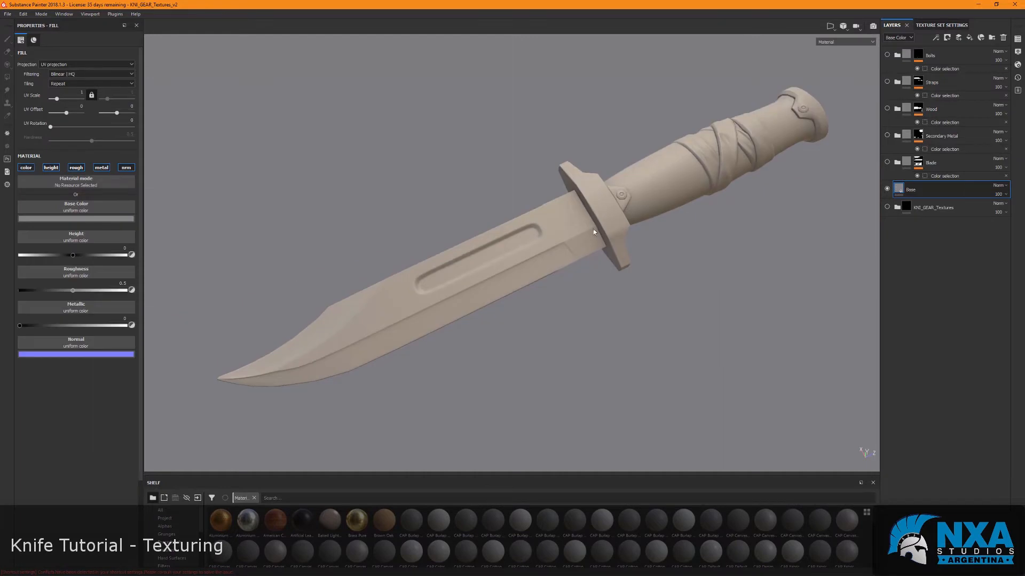
# Raise the Base layer's metallic to 1 and return it to 0 to compare the metallic and non-metallic knife.
pyautogui.keyDown('alt'); pyautogui.moveTo(594, 232); pyautogui.dragTo(558, 234); pyautogui.keyUp('alt')
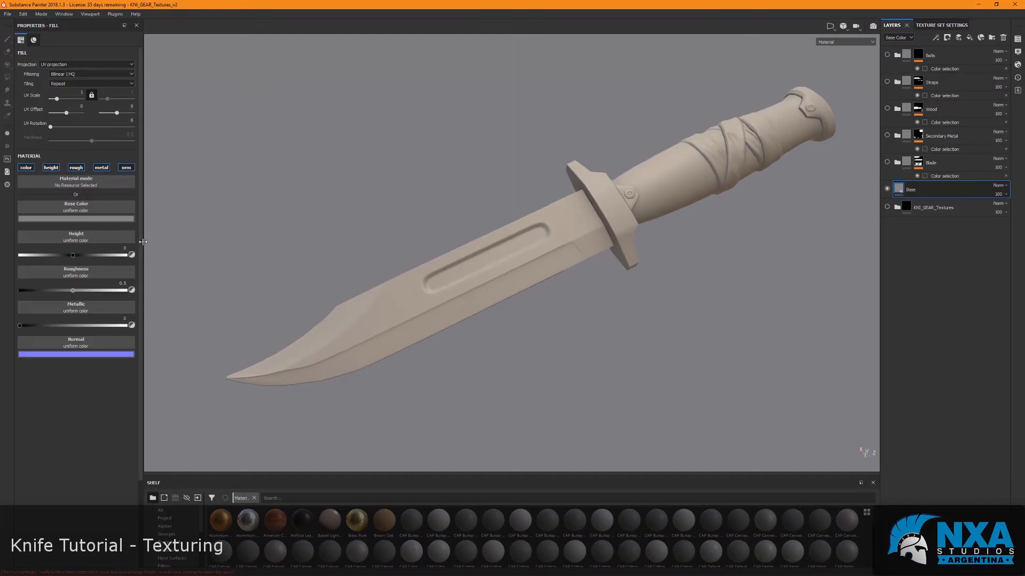
pyautogui.keyDown('alt'); pyautogui.moveTo(314, 286); pyautogui.dragTo(241, 306); pyautogui.keyUp('alt')
pyautogui.moveTo(21, 325)
pyautogui.mouseDown()
pyautogui.moveTo(126, 326)
pyautogui.moveTo(430, 242)
pyautogui.moveTo(460, 286)
pyautogui.moveTo(570, 257)
pyautogui.moveTo(507, 272)
pyautogui.moveTo(587, 267)
pyautogui.moveTo(460, 281)
pyautogui.moveTo(528, 281)
pyautogui.moveTo(540, 293)
pyautogui.mouseUp()
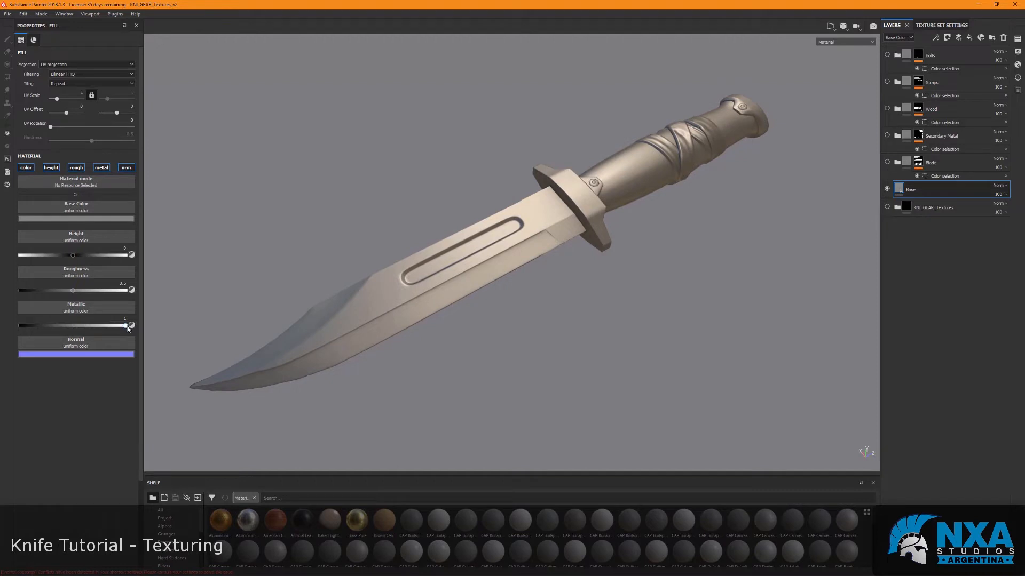
pyautogui.moveTo(128, 329); pyautogui.dragTo(21, 326)
pyautogui.keyDown('alt'); pyautogui.moveTo(408, 350); pyautogui.dragTo(503, 307); pyautogui.keyUp('alt')
pyautogui.scroll(2, 563, 289)
pyautogui.moveTo(577, 294)
pyautogui.keyDown('alt'); pyautogui.mouseDown()
pyautogui.moveTo(622, 272)
pyautogui.moveTo(573, 304)
pyautogui.mouseUp(); pyautogui.keyUp('alt')
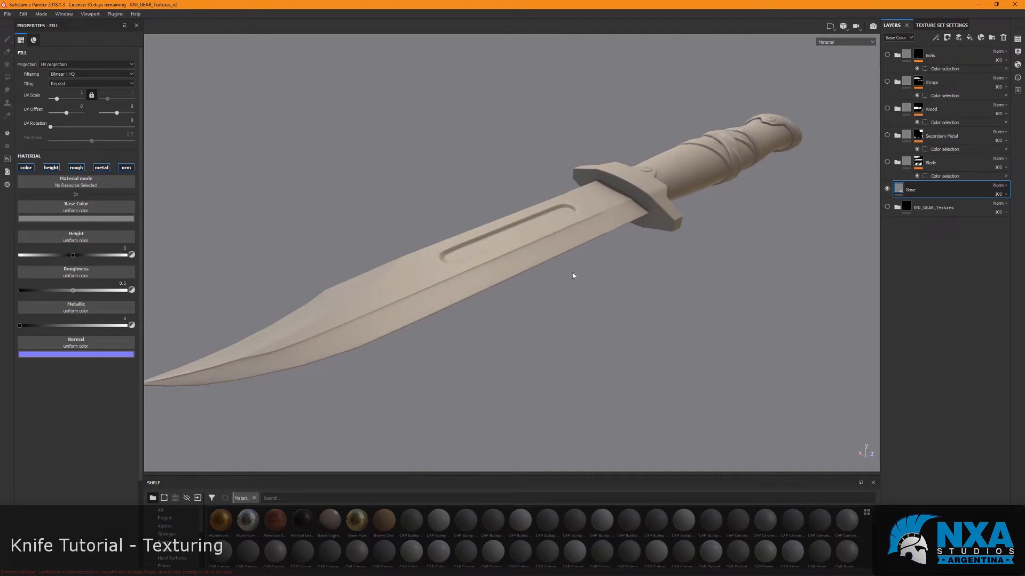
# Switch the Base layer's metallic to 1 and back to 0 again while examining the knife from another angle.
pyautogui.scroll(-2, 583, 268)
pyautogui.moveTo(20, 325); pyautogui.dragTo(206, 322)
pyautogui.scroll(2, 454, 299)
pyautogui.keyDown('alt'); pyautogui.moveTo(454, 301); pyautogui.dragTo(610, 260); pyautogui.keyUp('alt')
pyautogui.moveTo(126, 325); pyautogui.dragTo(19, 325)
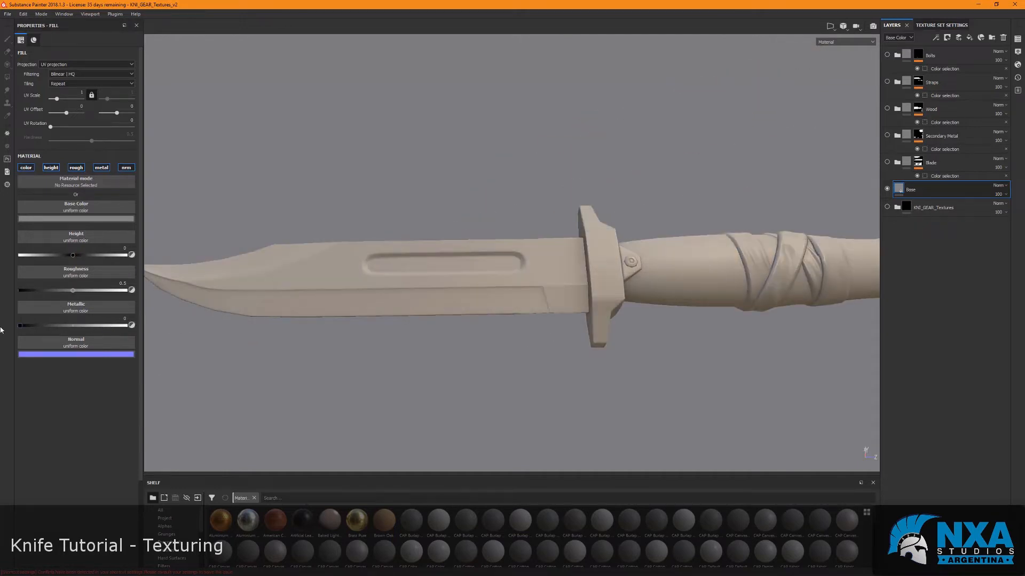
pyautogui.keyDown('alt'); pyautogui.moveTo(641, 362); pyautogui.dragTo(491, 344, button='middle'); pyautogui.keyUp('alt')
pyautogui.keyDown('alt'); pyautogui.moveTo(551, 340); pyautogui.dragTo(592, 318); pyautogui.keyUp('alt')
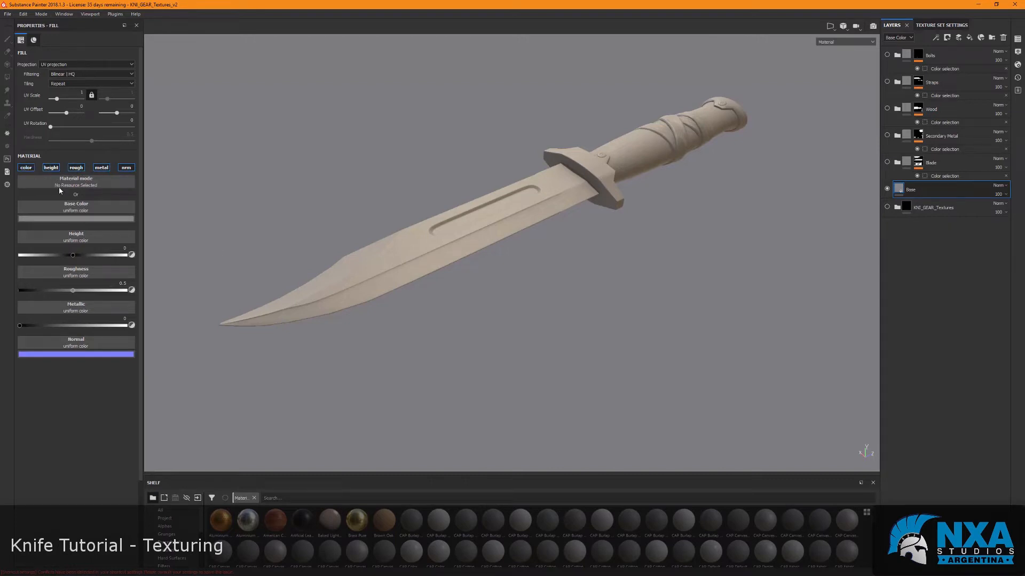
pyautogui.scroll(-1, 464, 254)
pyautogui.scroll(3, 463, 254)
pyautogui.scroll(-1, 498, 254)
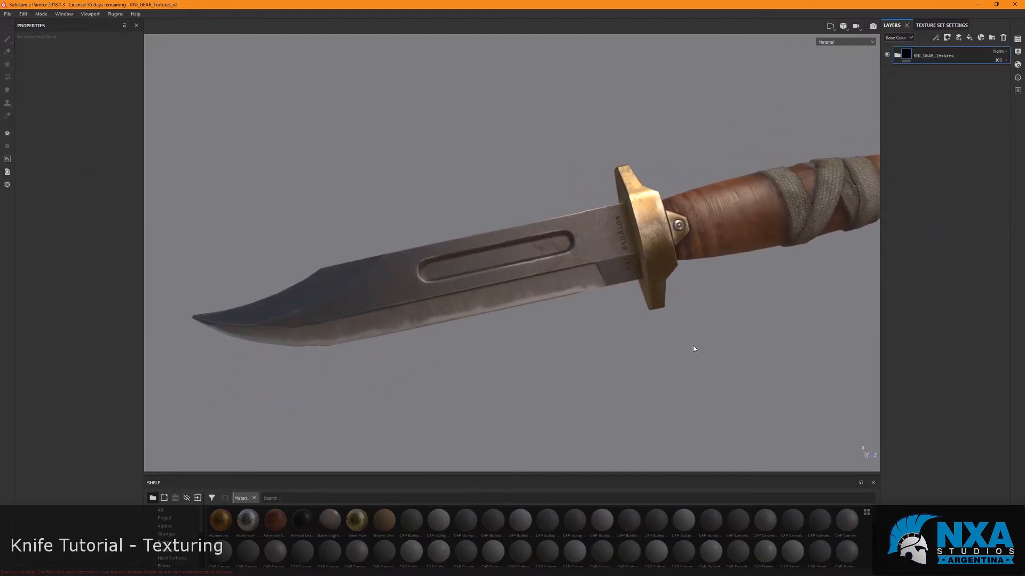
# View the finished knife from an angle and expand the KNI_GEAR_Textures folder to show its material folders.
pyautogui.scroll(-3, 715, 346)
pyautogui.keyDown('alt'); pyautogui.moveTo(727, 344); pyautogui.dragTo(873, 147); pyautogui.keyUp('alt')
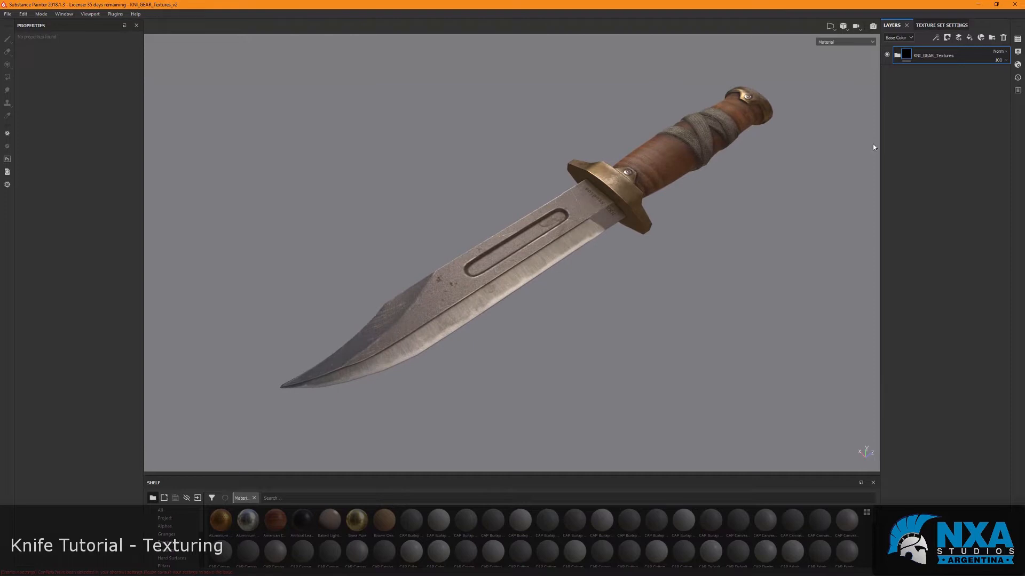
pyautogui.click(896, 57)
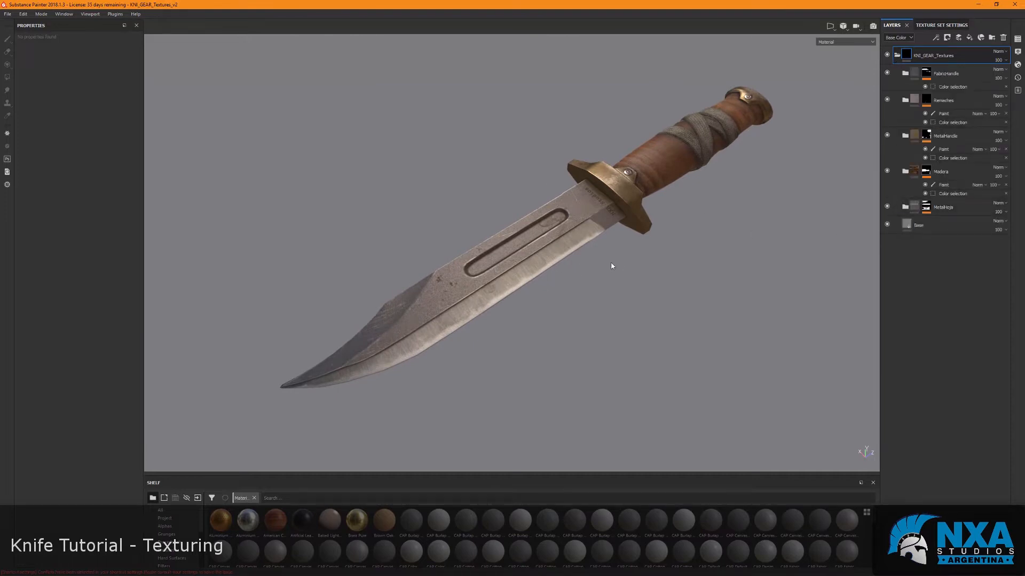
pyautogui.keyDown('alt'); pyautogui.moveTo(523, 315); pyautogui.dragTo(594, 312); pyautogui.keyUp('alt')
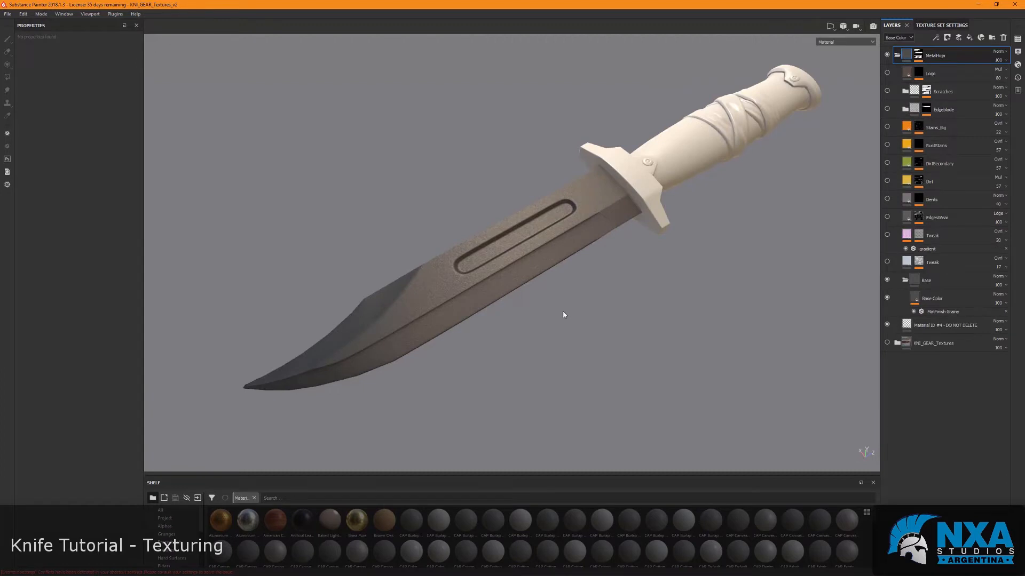
# Examine the blade's base metal finish from several angles in the MetalHoja folder.
pyautogui.keyDown('alt'); pyautogui.moveTo(561, 315); pyautogui.dragTo(647, 258); pyautogui.keyUp('alt')
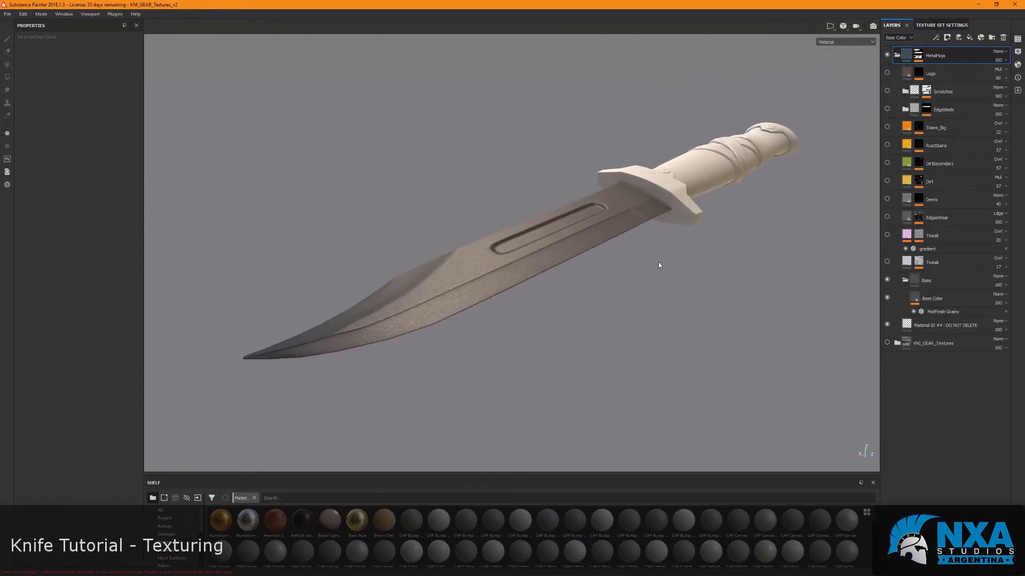
pyautogui.keyDown('alt'); pyautogui.moveTo(653, 300); pyautogui.dragTo(695, 301); pyautogui.keyUp('alt')
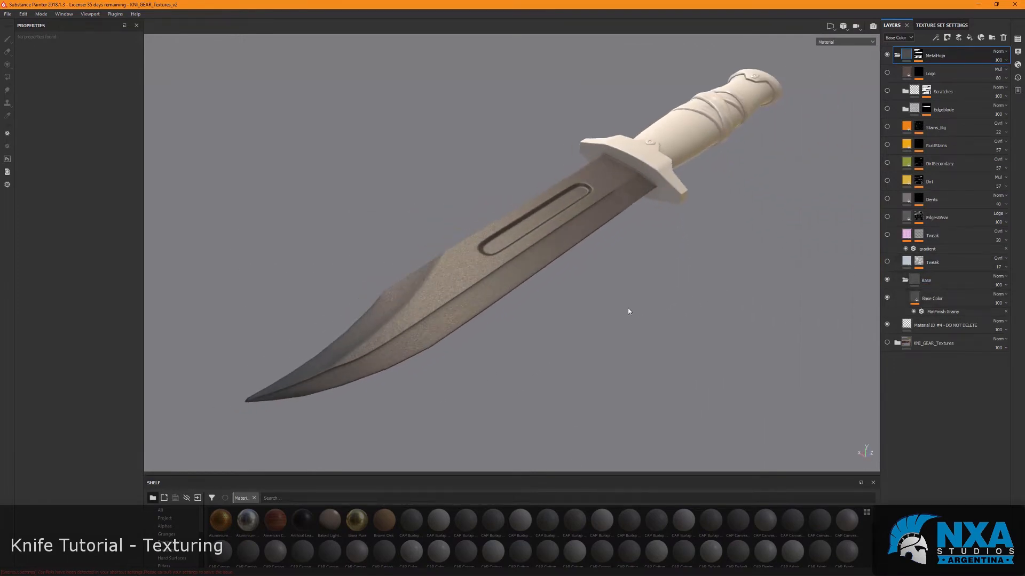
pyautogui.keyDown('alt'); pyautogui.moveTo(628, 310); pyautogui.dragTo(675, 301); pyautogui.keyUp('alt')
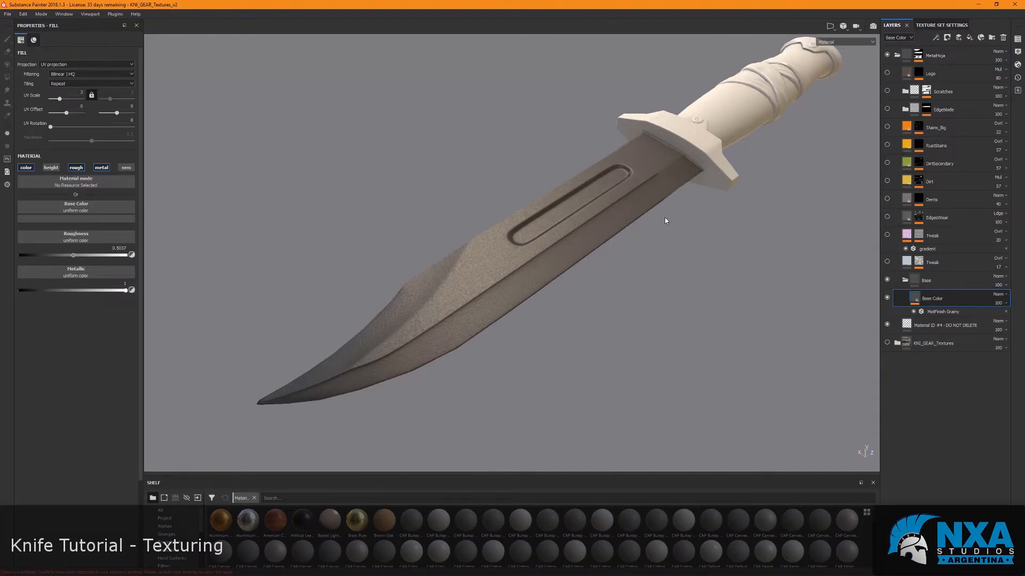
pyautogui.keyDown('alt'); pyautogui.moveTo(675, 285); pyautogui.dragTo(662, 279); pyautogui.keyUp('alt')
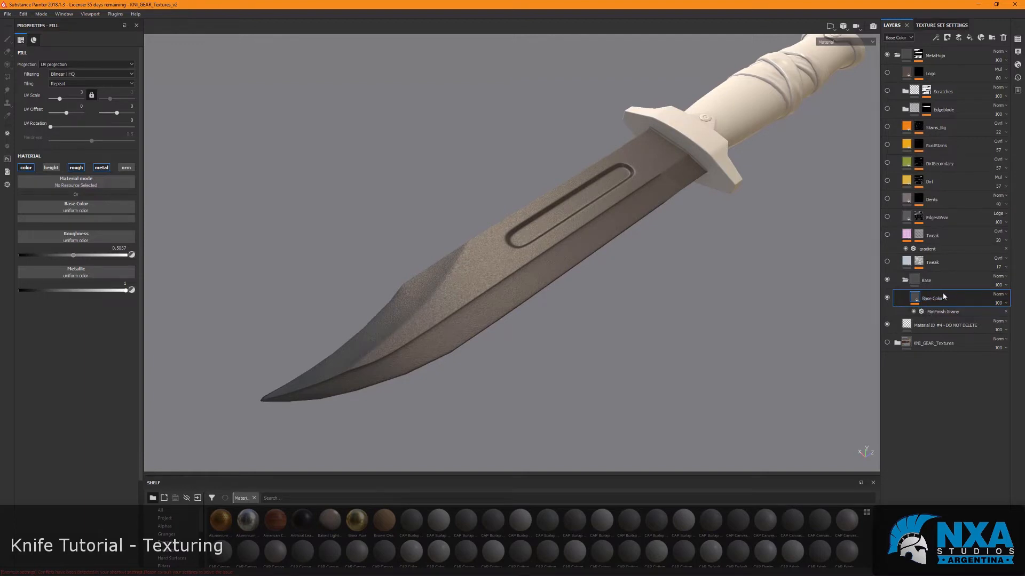
pyautogui.keyDown('alt'); pyautogui.moveTo(623, 327); pyautogui.dragTo(745, 284); pyautogui.keyUp('alt')
# Turn off the Base Color layer's MatFinish Grainy filter and set the layer's roughness to 0.5.
pyautogui.click(914, 311)
pyautogui.keyDown('alt'); pyautogui.moveTo(655, 307); pyautogui.dragTo(608, 302); pyautogui.keyUp('alt')
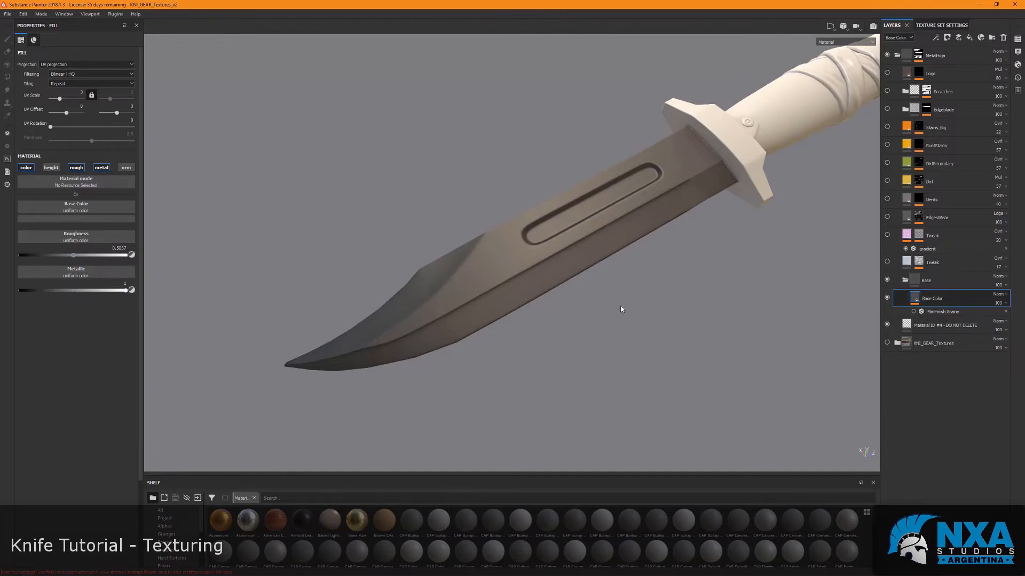
pyautogui.moveTo(72, 253)
pyautogui.mouseDown()
pyautogui.moveTo(50, 254)
pyautogui.moveTo(108, 256)
pyautogui.moveTo(72, 255)
pyautogui.mouseUp()
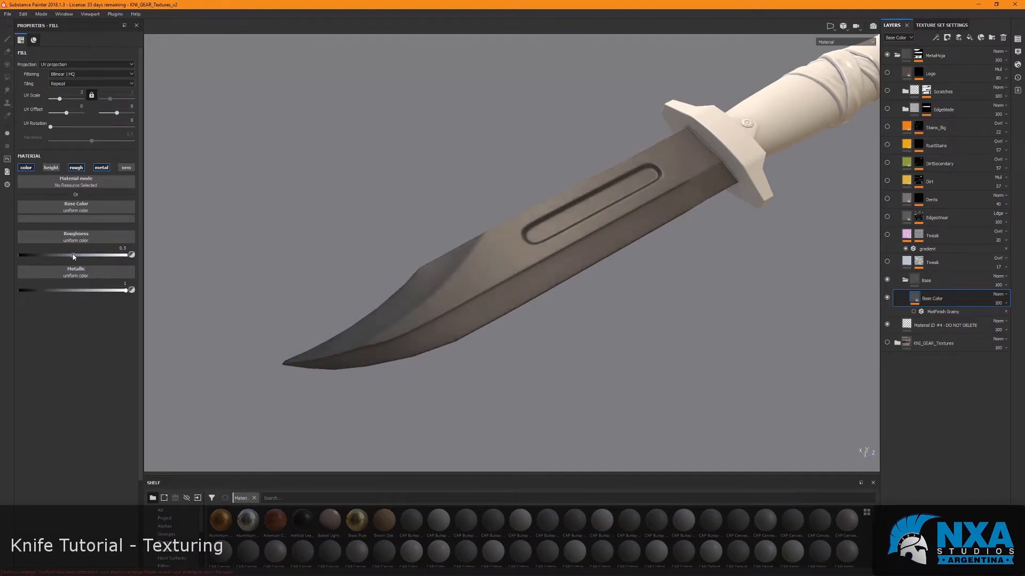
pyautogui.keyDown('alt'); pyautogui.moveTo(540, 325); pyautogui.dragTo(571, 307); pyautogui.keyUp('alt')
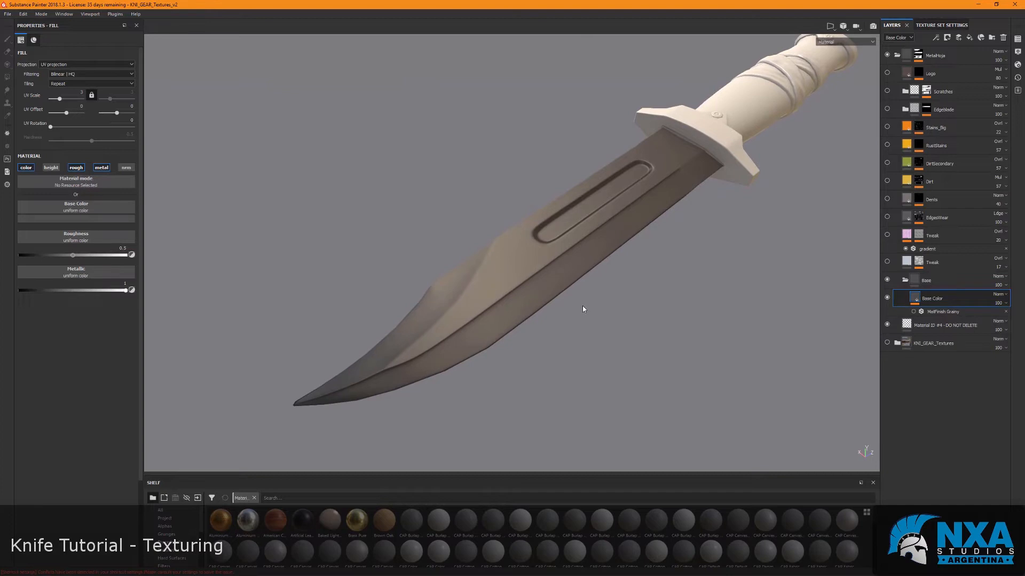
# Set the Base Color layer's base color to a dark grey of about 0.076 and check the grainy blade from both ends.
pyautogui.click(76, 219)
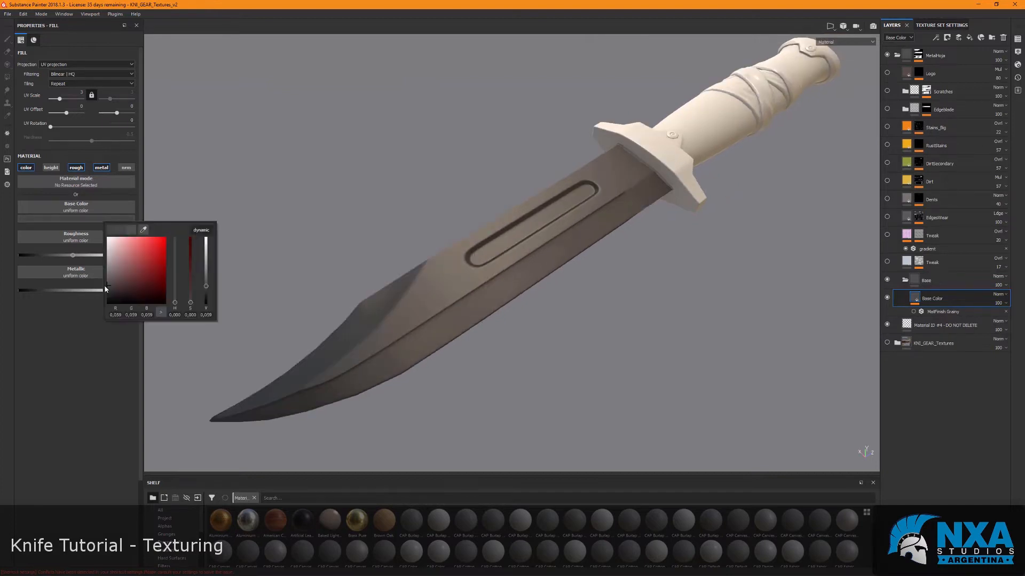
pyautogui.moveTo(106, 289); pyautogui.dragTo(110, 284)
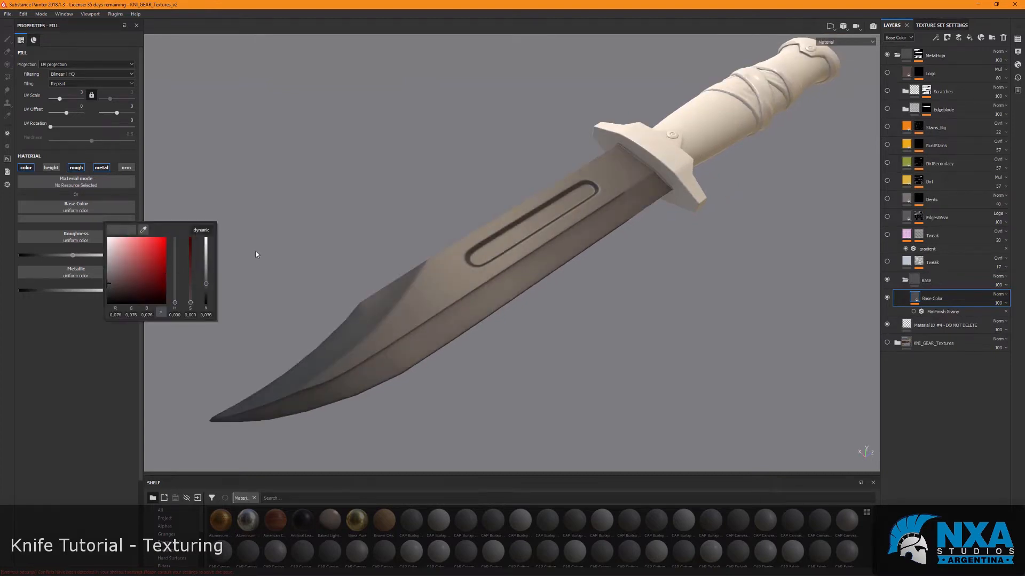
pyautogui.click(280, 217)
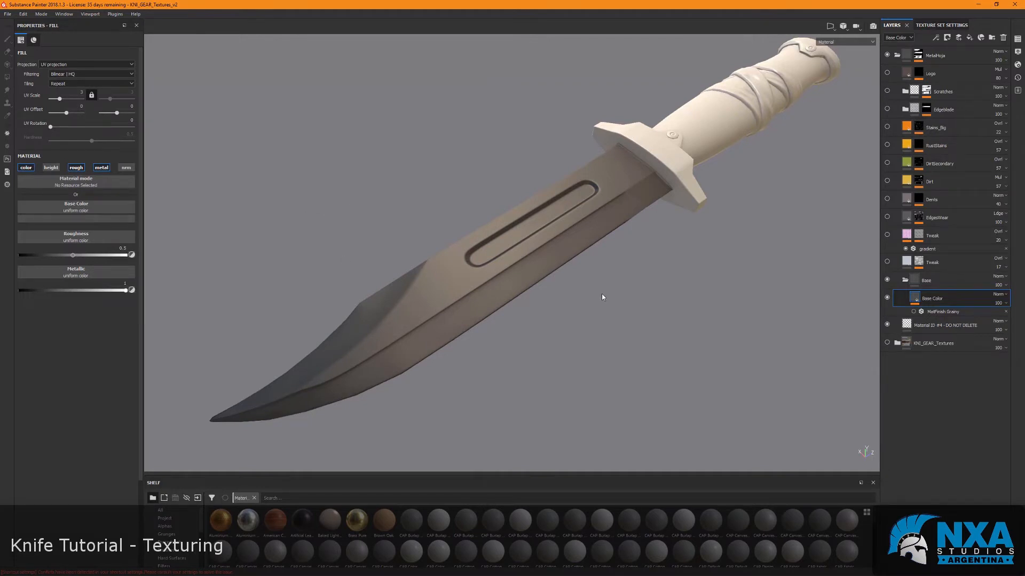
pyautogui.keyDown('alt'); pyautogui.moveTo(599, 313); pyautogui.dragTo(656, 276); pyautogui.keyUp('alt')
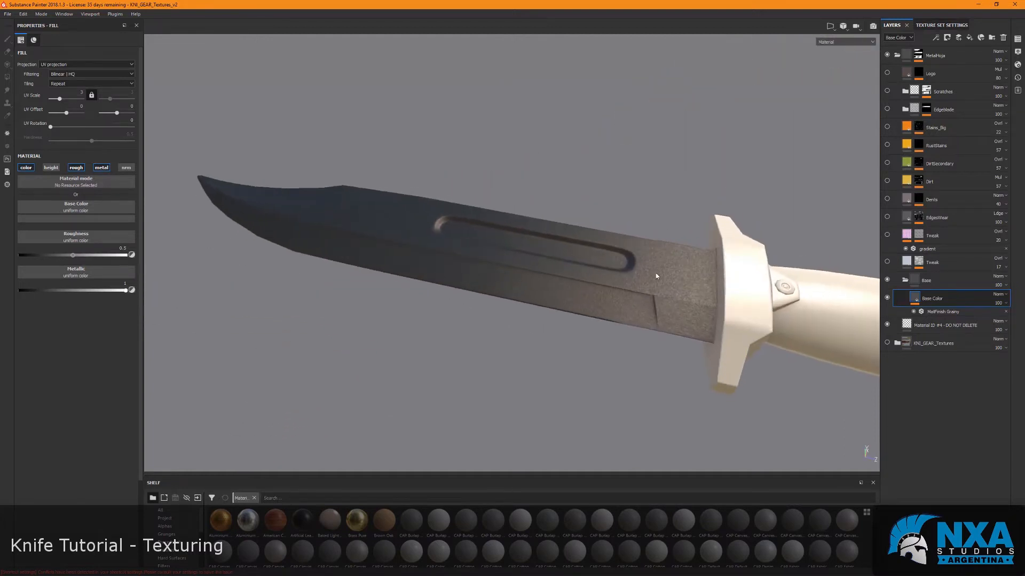
pyautogui.keyDown('alt'); pyautogui.moveTo(615, 356); pyautogui.dragTo(671, 327); pyautogui.keyUp('alt')
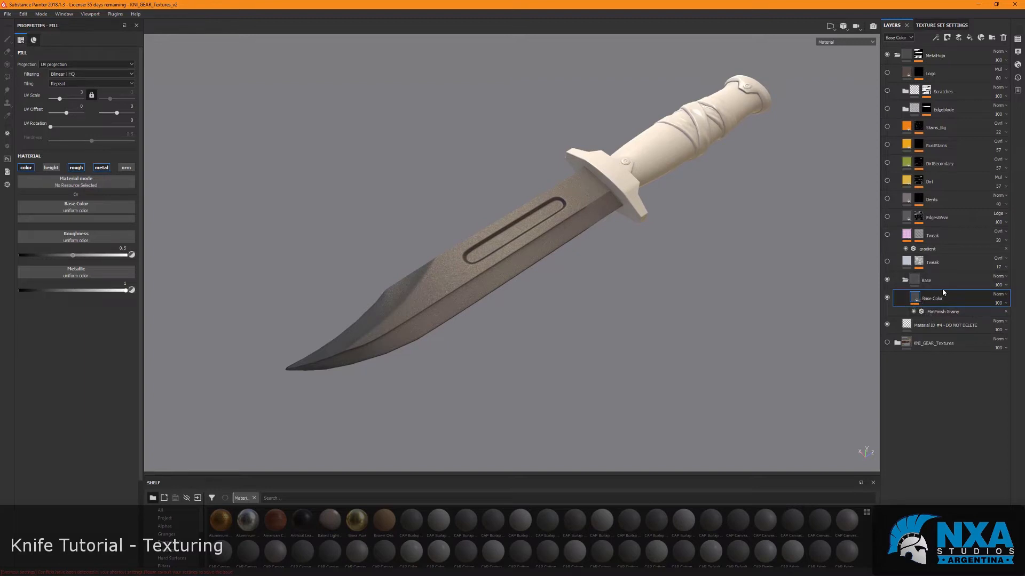
# Add a fill layer above Base Color in the Base folder and hide the Base Color layer.
pyautogui.click(969, 38)
pyautogui.click(887, 316)
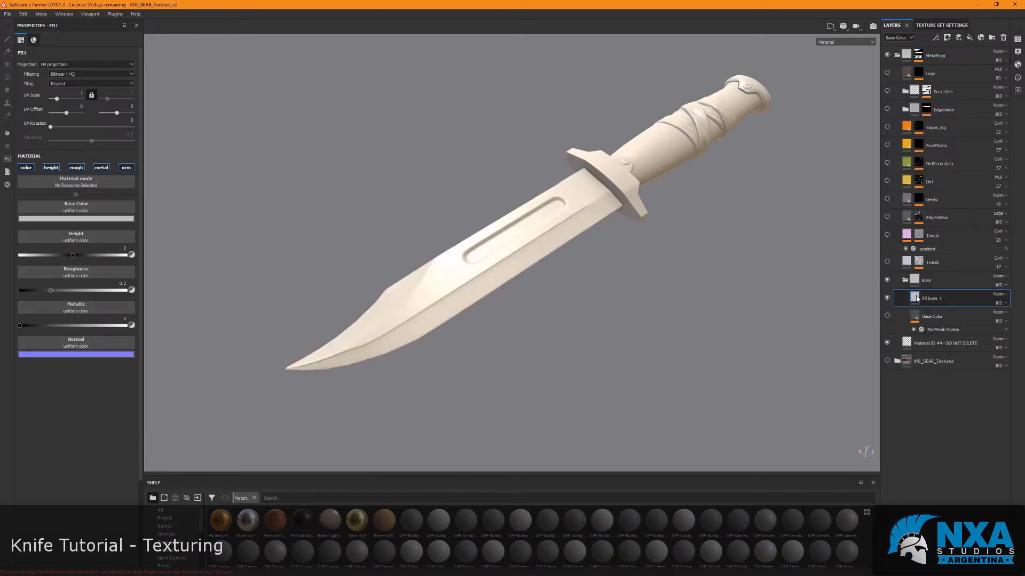
pyautogui.scroll(3, 663, 279)
pyautogui.keyDown('alt'); pyautogui.moveTo(664, 279); pyautogui.dragTo(678, 264); pyautogui.keyUp('alt')
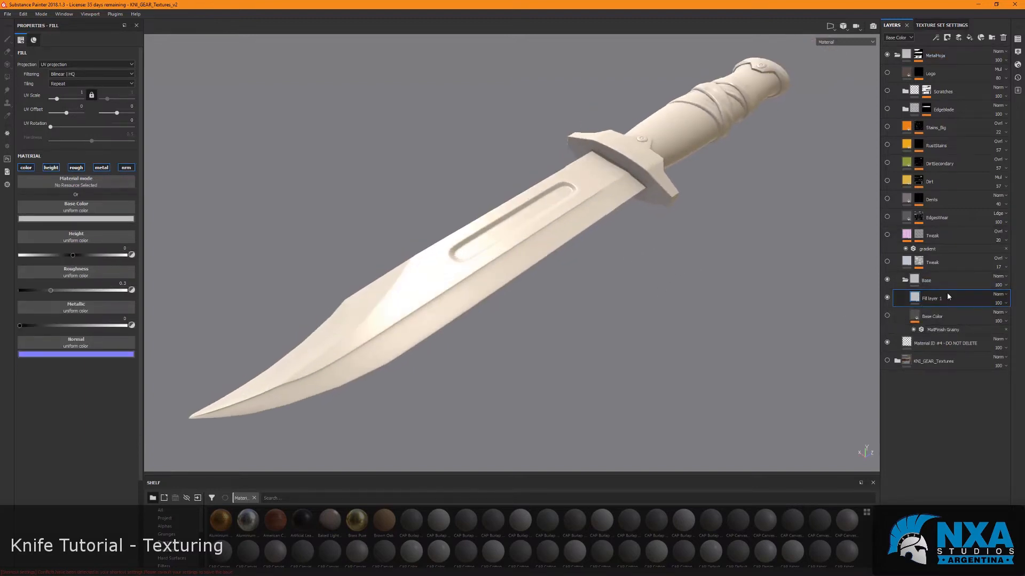
# Add a filter to the new fill layer and assign it MatFinish Galvanized.
pyautogui.rightClick(919, 302)
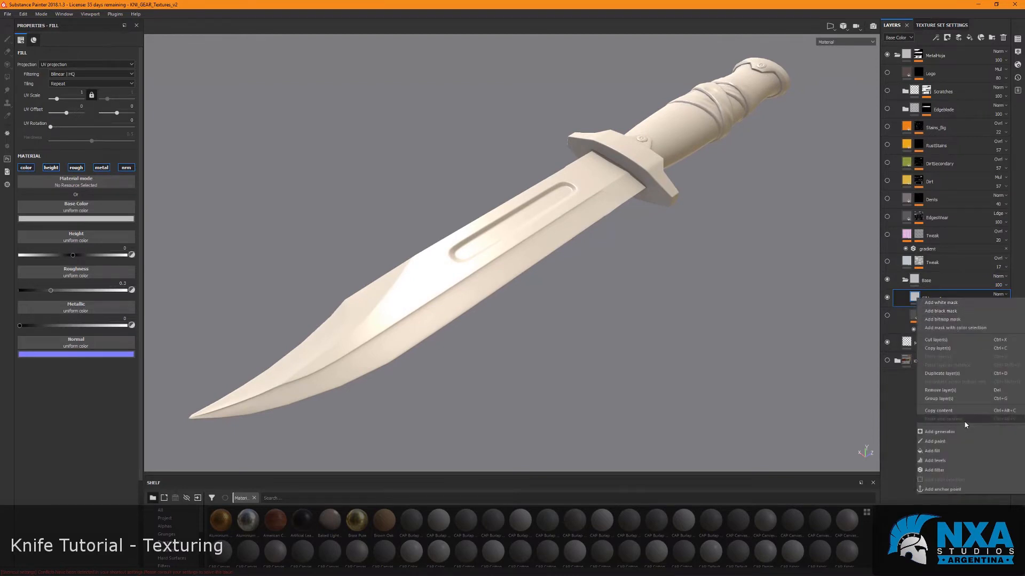
pyautogui.click(934, 470)
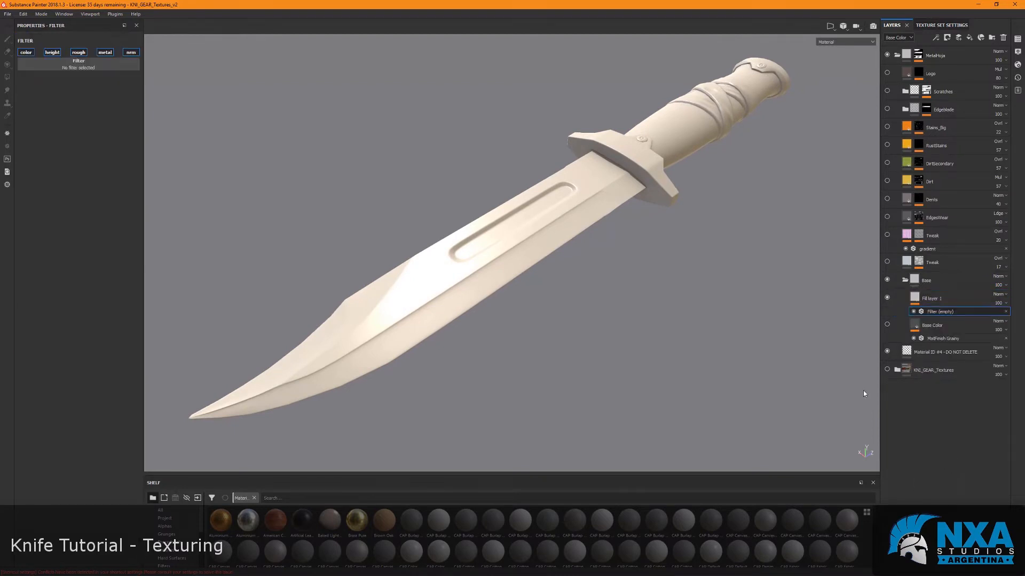
pyautogui.click(43, 65)
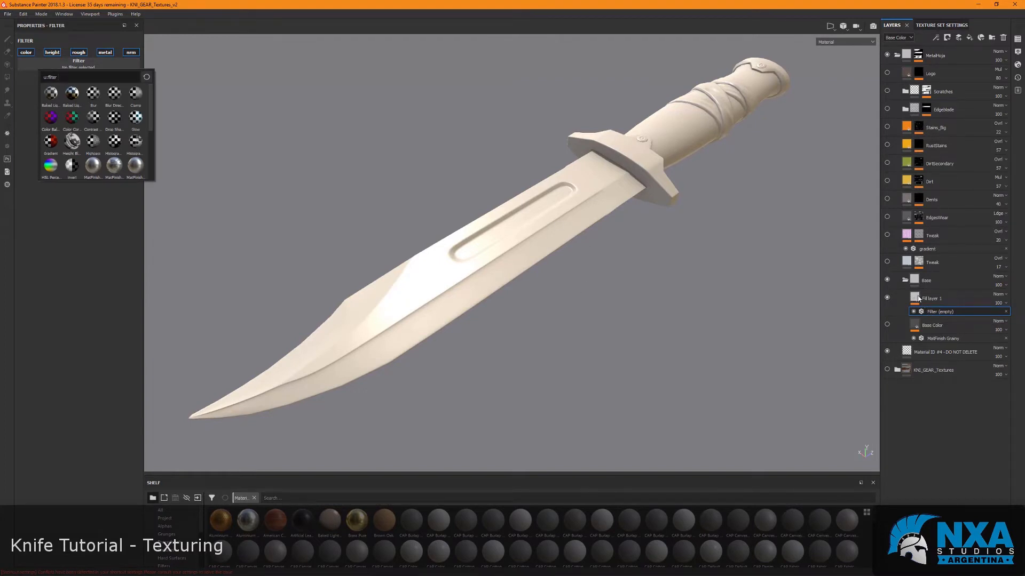
pyautogui.scroll(-3, 88, 107)
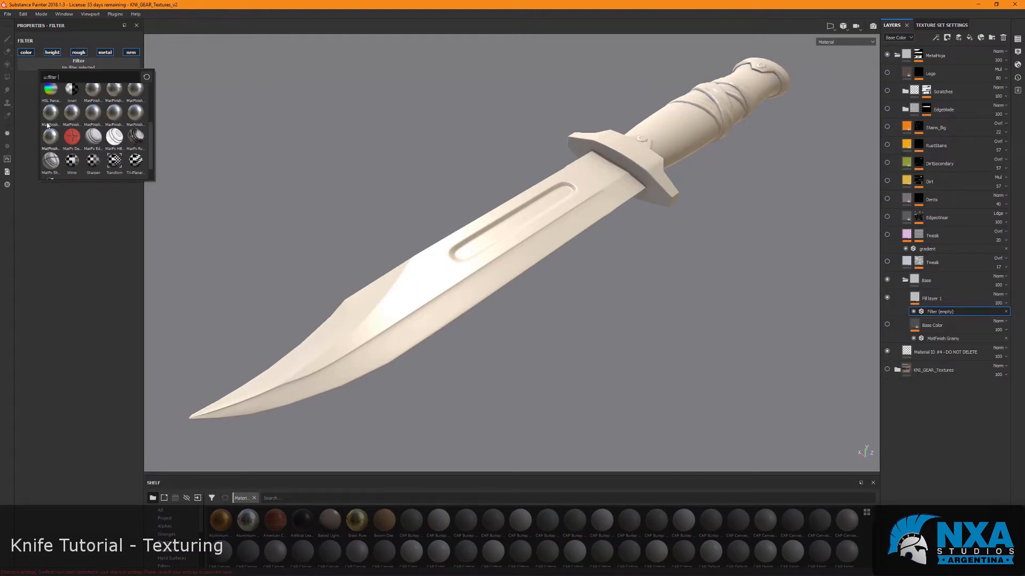
pyautogui.click(114, 90)
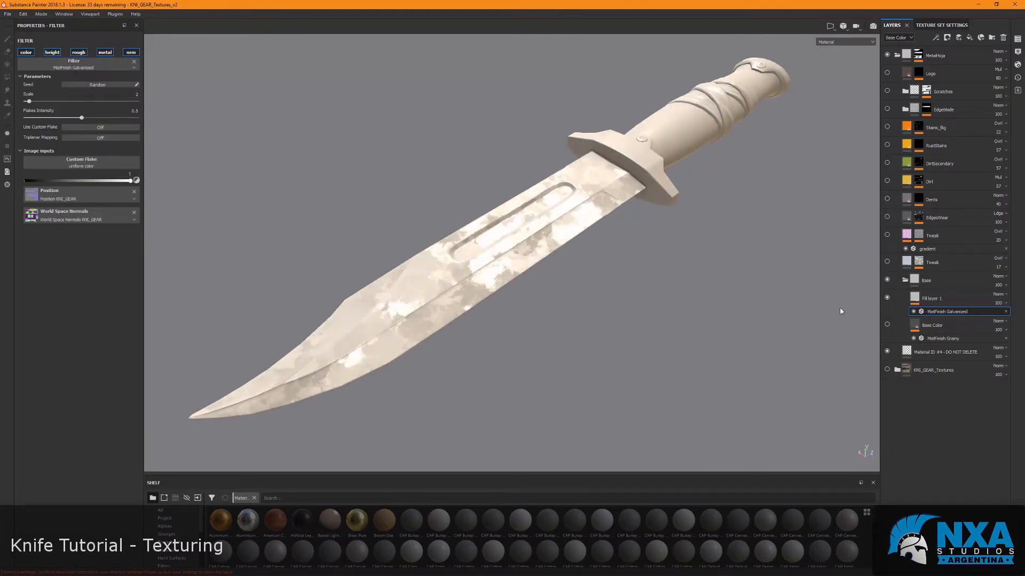
# Switch the new fill layer's filter to MatFinish Rough and look at the blade.
pyautogui.click(66, 62)
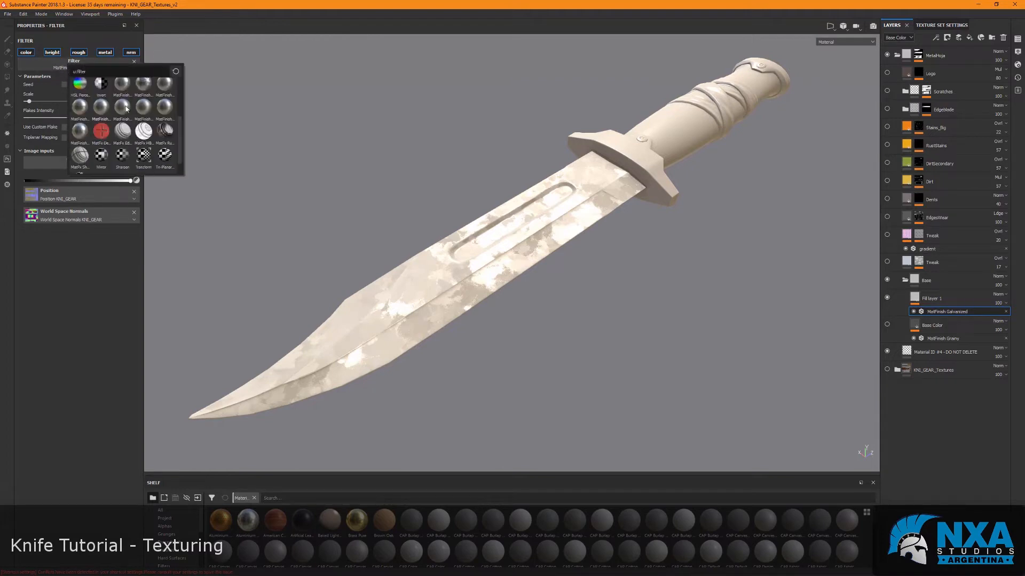
pyautogui.click(80, 131)
pyautogui.keyDown('alt'); pyautogui.moveTo(411, 273); pyautogui.dragTo(384, 246); pyautogui.keyUp('alt')
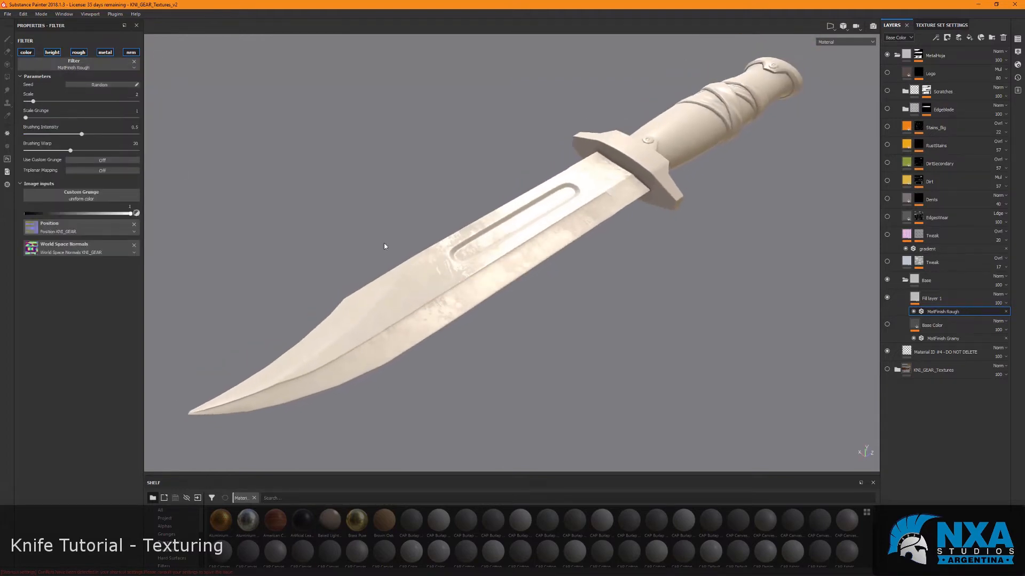
# Change the new fill layer's filter to MatFinish Grainy and inspect the grain on the blade.
pyautogui.click(60, 64)
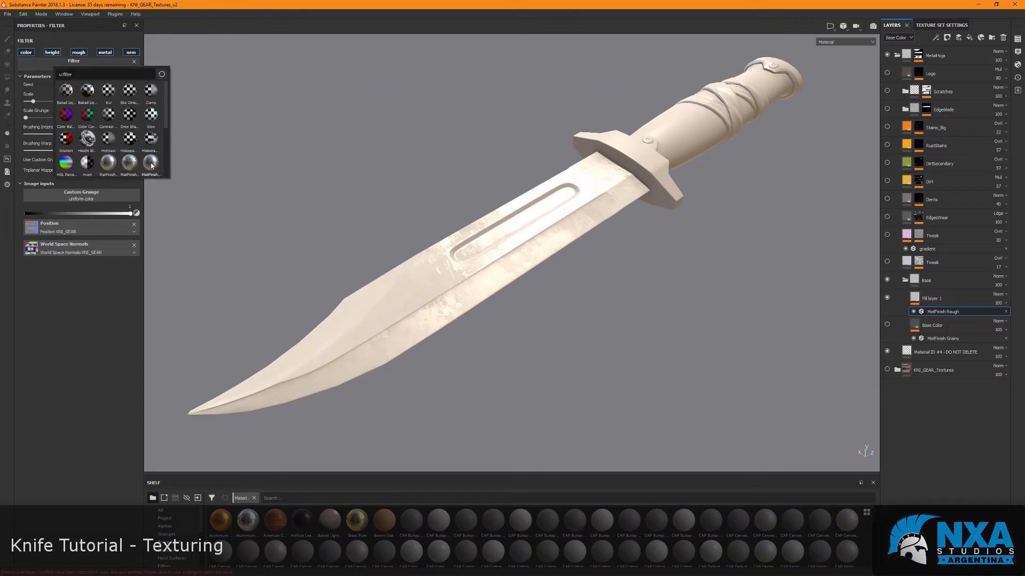
pyautogui.click(152, 166)
pyautogui.keyDown('alt'); pyautogui.moveTo(609, 321); pyautogui.dragTo(558, 289); pyautogui.keyUp('alt')
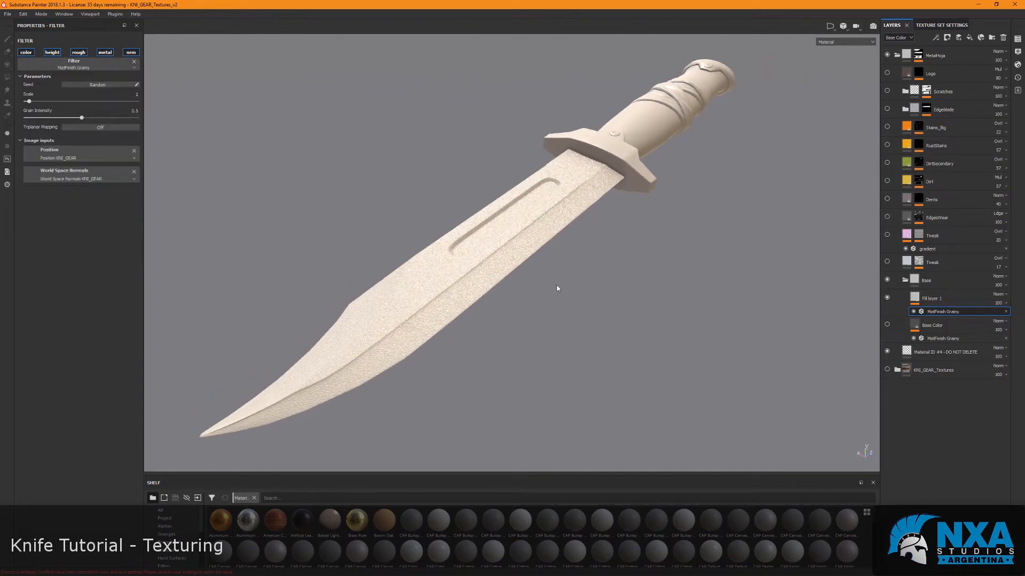
pyautogui.keyDown('alt'); pyautogui.moveTo(559, 289); pyautogui.dragTo(587, 307, button='right'); pyautogui.keyUp('alt')
pyautogui.keyDown('alt'); pyautogui.moveTo(587, 307); pyautogui.dragTo(677, 310, button='middle'); pyautogui.keyUp('alt')
pyautogui.keyDown('alt'); pyautogui.moveTo(677, 310); pyautogui.dragTo(629, 327); pyautogui.keyUp('alt')
pyautogui.keyDown('alt'); pyautogui.moveTo(628, 327); pyautogui.dragTo(630, 332, button='right'); pyautogui.keyUp('alt')
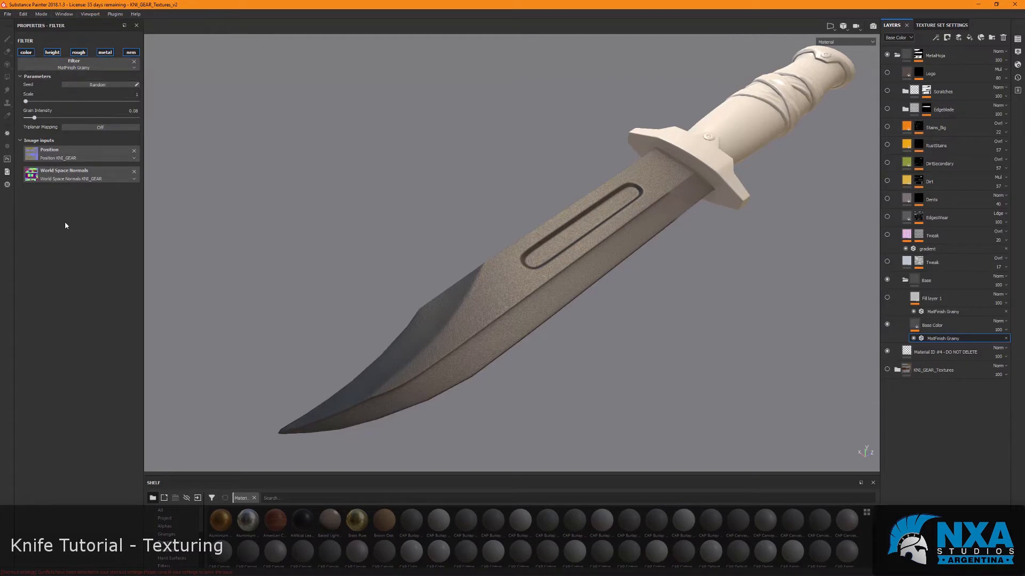
# Adjust the scale of the Base Color layer's MatFinish Grainy filter and inspect the blade with both Tweak layers shown.
pyautogui.click(28, 100)
pyautogui.moveTo(29, 100); pyautogui.dragTo(31, 122)
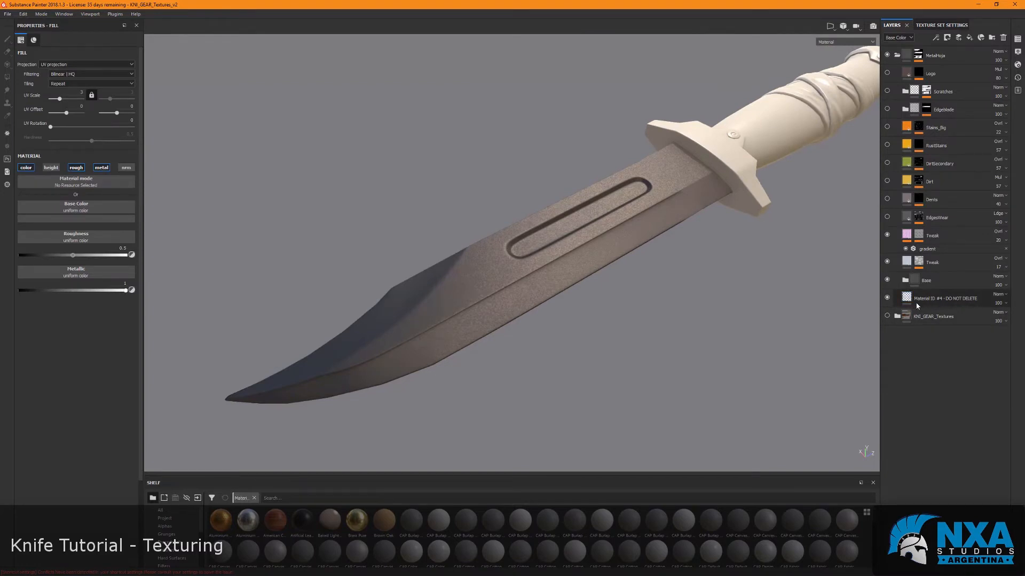
pyautogui.keyDown('alt'); pyautogui.moveTo(700, 299); pyautogui.dragTo(669, 313); pyautogui.keyUp('alt')
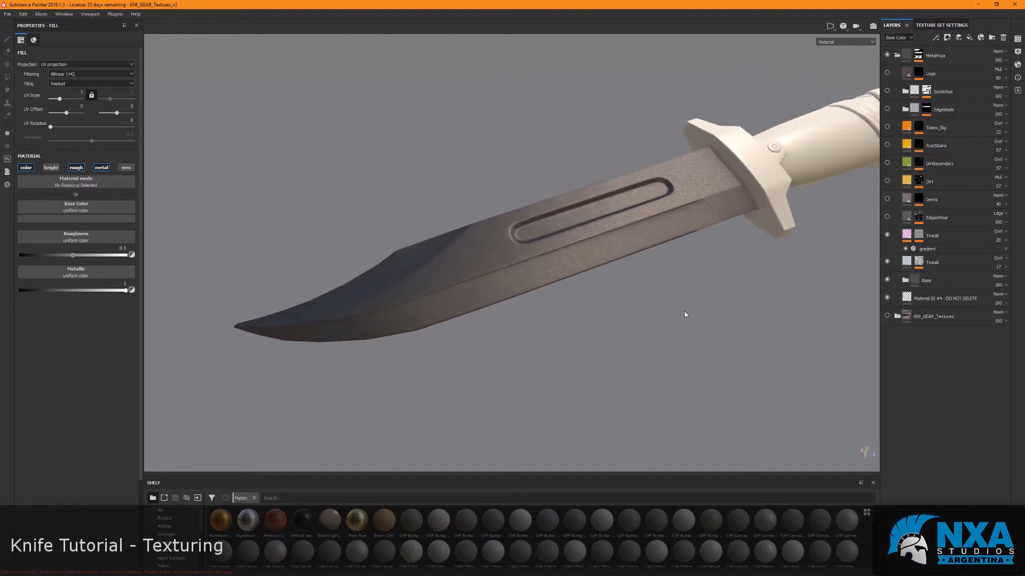
pyautogui.keyDown('alt'); pyautogui.moveTo(640, 259); pyautogui.dragTo(707, 292); pyautogui.keyUp('alt')
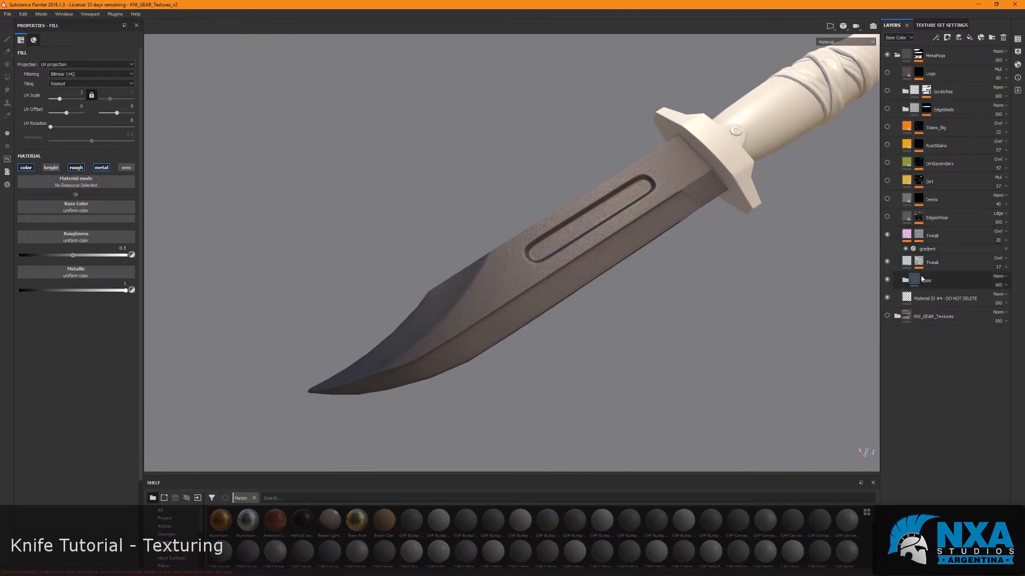
# Examine the lower Tweak layer's base color and display its grunge mask on the knife.
pyautogui.click(911, 264)
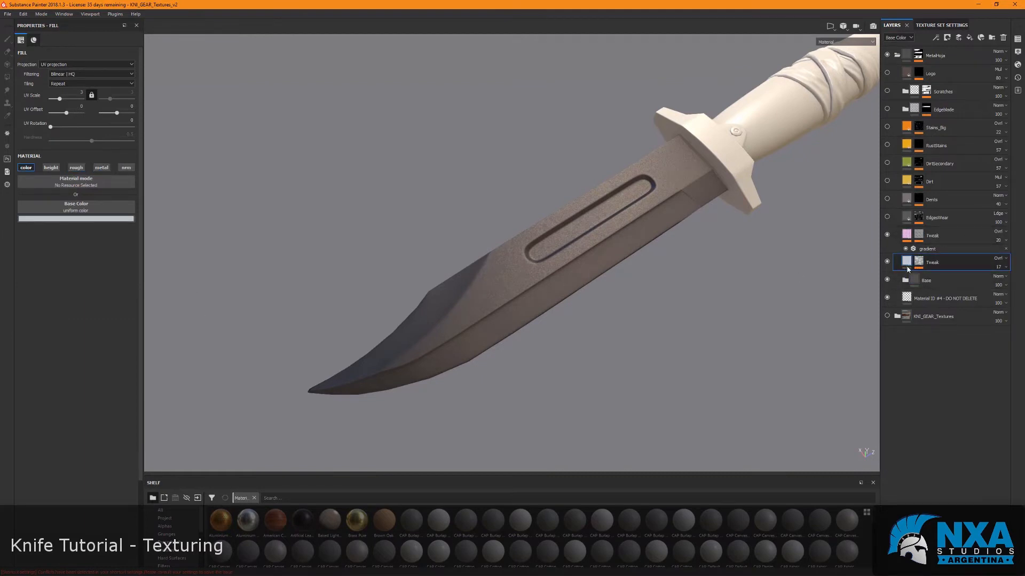
pyautogui.click(64, 219)
pyautogui.keyDown('alt'); pyautogui.click(919, 262); pyautogui.keyUp('alt')
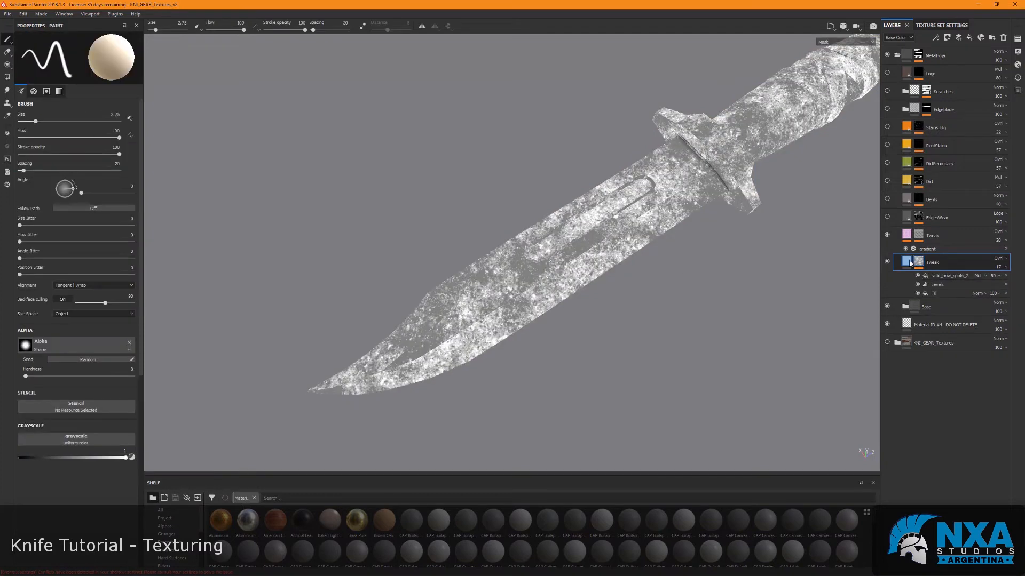
pyautogui.click(907, 262)
pyautogui.click(918, 261)
# Display the lower Tweak layer's mask with only its Fill effect active and clear the ambient occlusion map from that fill.
pyautogui.moveTo(924, 265)
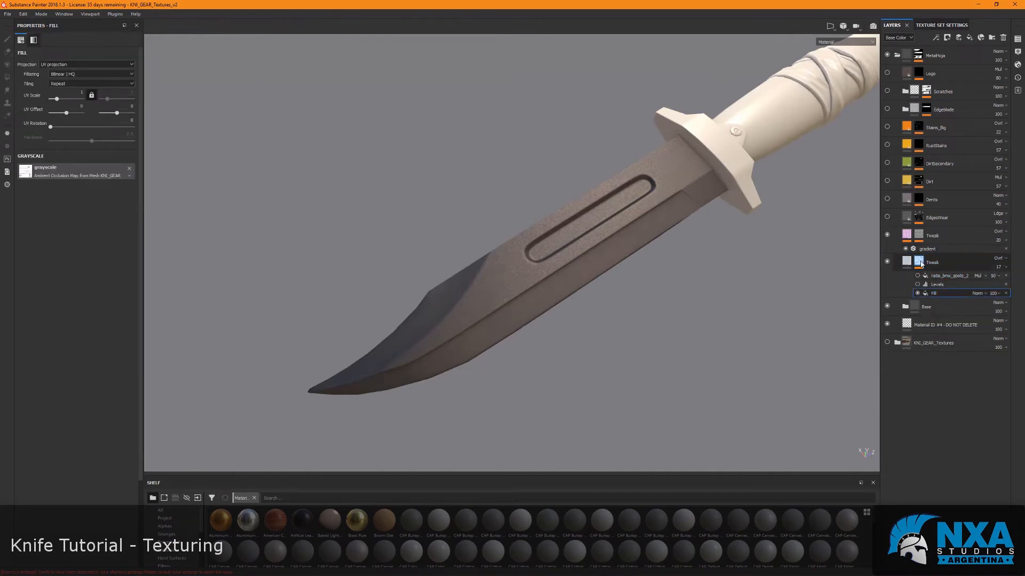
pyautogui.keyDown('alt'); pyautogui.click(918, 261); pyautogui.keyUp('alt')
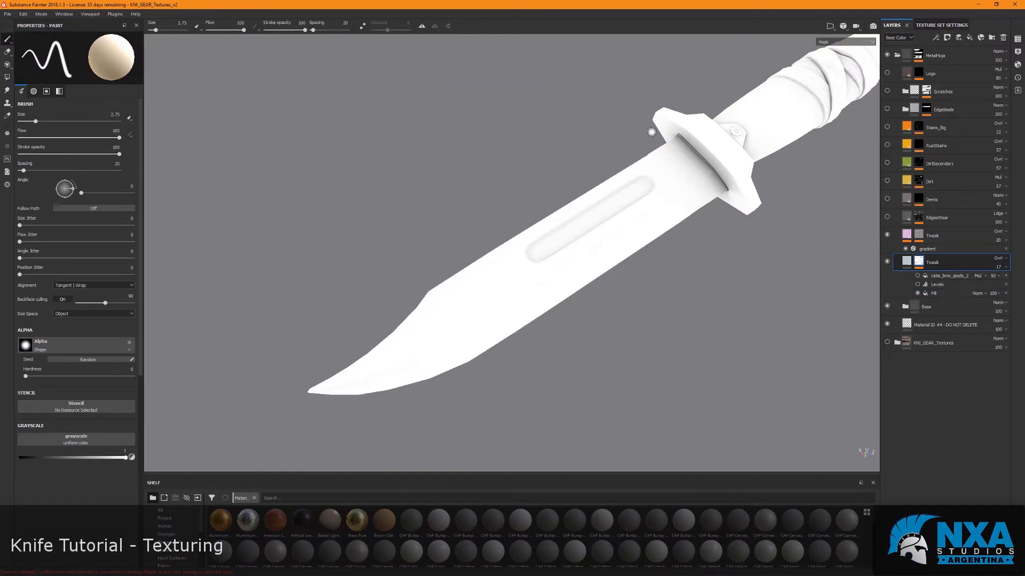
pyautogui.click(935, 294)
pyautogui.click(129, 168)
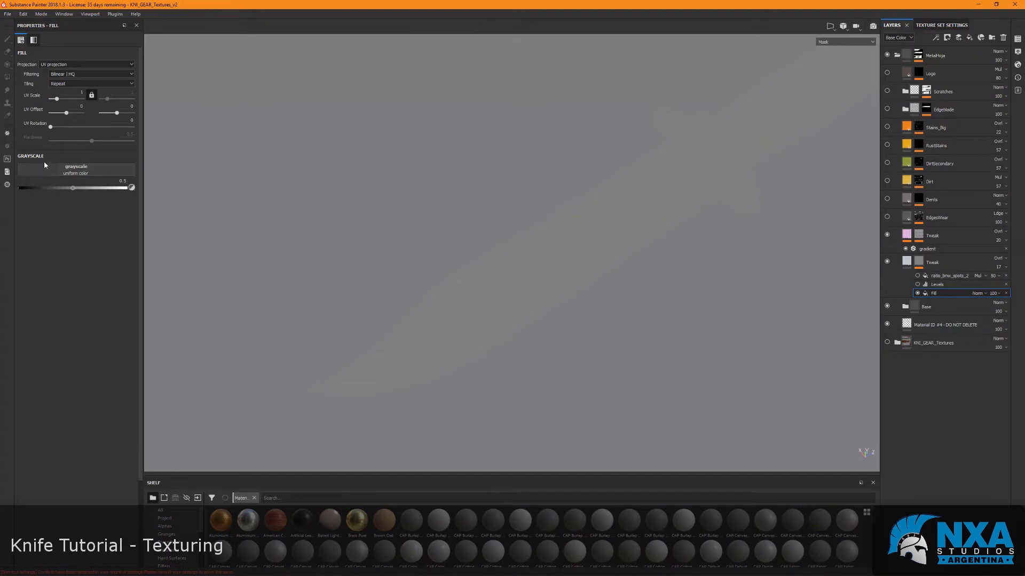
# Assign the mesh's Ambient Occlusion map to the Fill effect in the lower Tweak layer's mask and inspect it on the knife.
pyautogui.moveTo(73, 191)
pyautogui.mouseDown()
pyautogui.moveTo(58, 190)
pyautogui.moveTo(107, 188)
pyautogui.moveTo(63, 190)
pyautogui.moveTo(72, 192)
pyautogui.mouseUp()
pyautogui.click(102, 167)
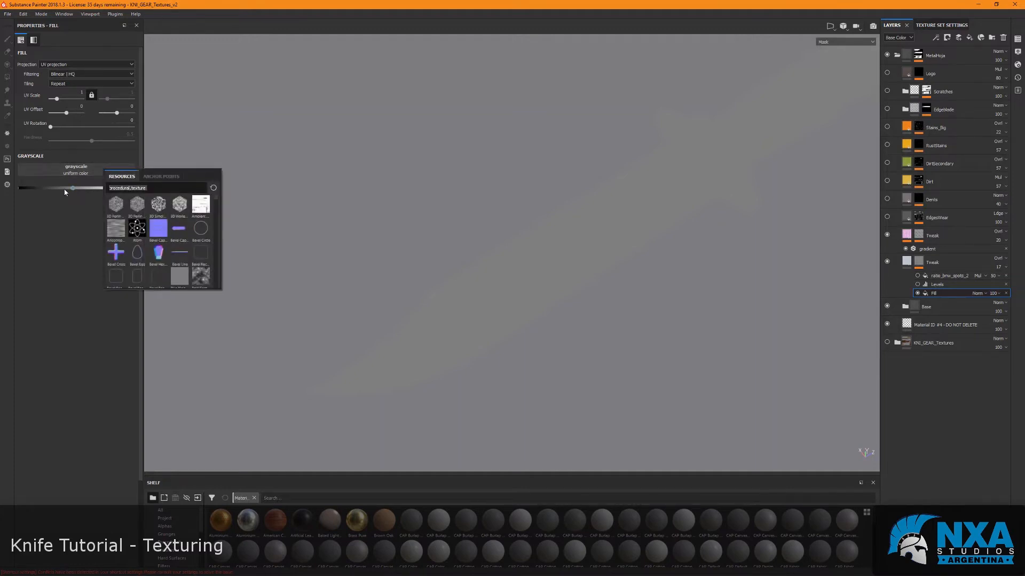
pyautogui.write('ao')
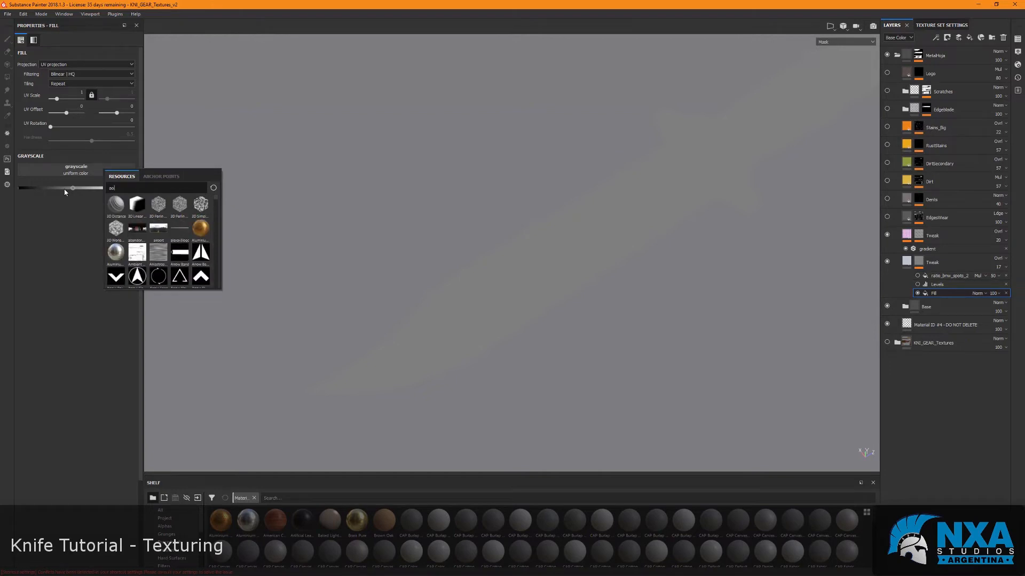
pyautogui.click(139, 255)
pyautogui.keyDown('alt'); pyautogui.moveTo(583, 223); pyautogui.dragTo(645, 311); pyautogui.keyUp('alt')
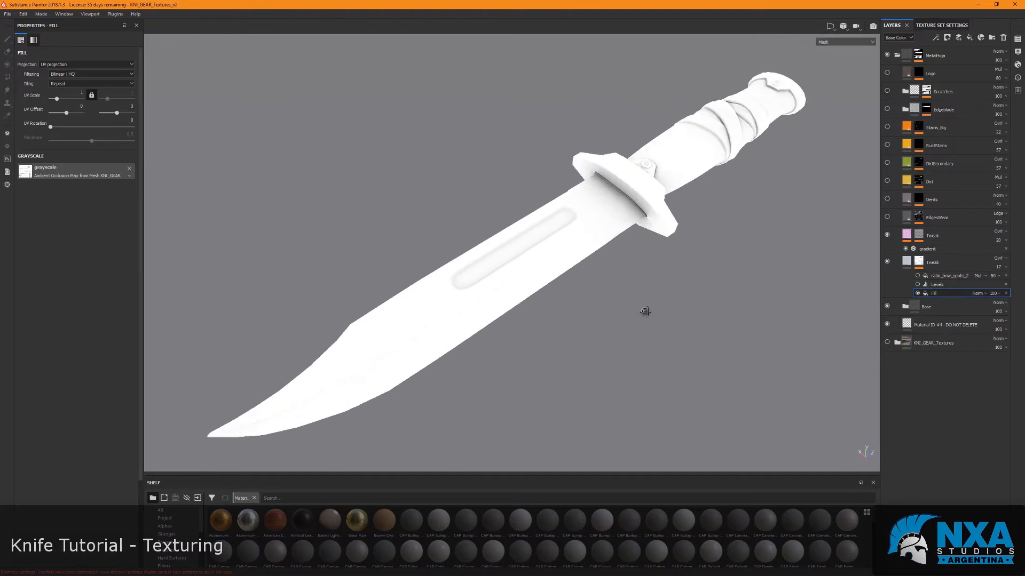
pyautogui.keyDown('alt'); pyautogui.moveTo(762, 226); pyautogui.dragTo(704, 219); pyautogui.keyUp('alt')
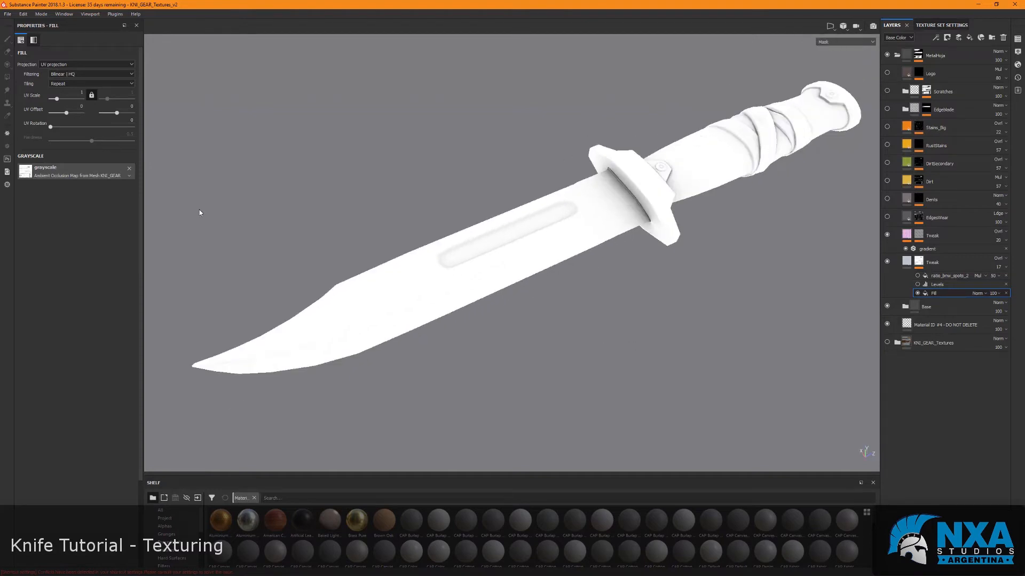
# Enable the Levels and BnW Spots 2 effects in the lower Tweak layer's mask and inspect the mask on the knife.
pyautogui.click(917, 286)
pyautogui.click(917, 286)
pyautogui.click(917, 286)
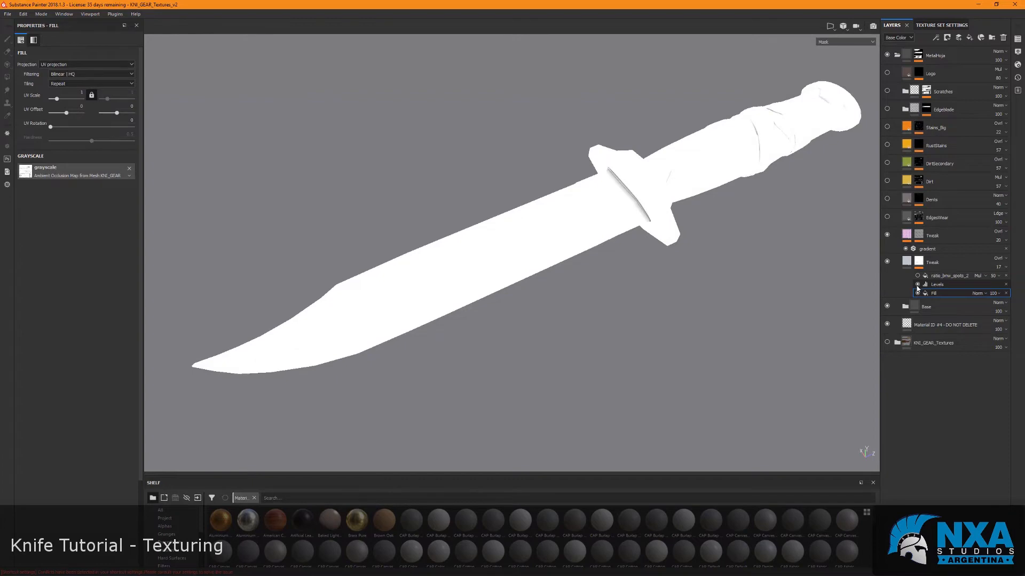
pyautogui.click(917, 276)
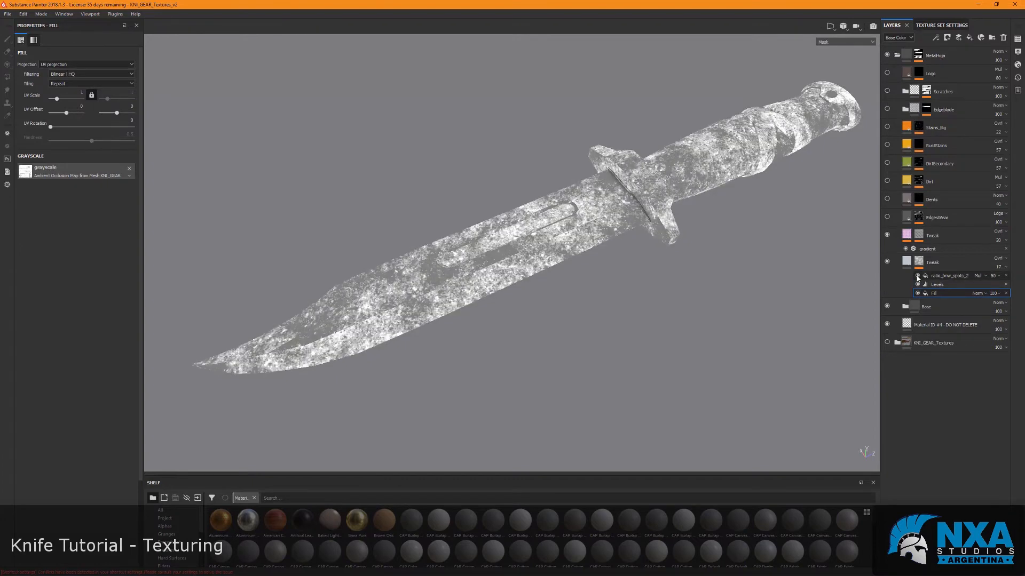
pyautogui.scroll(5, 632, 225)
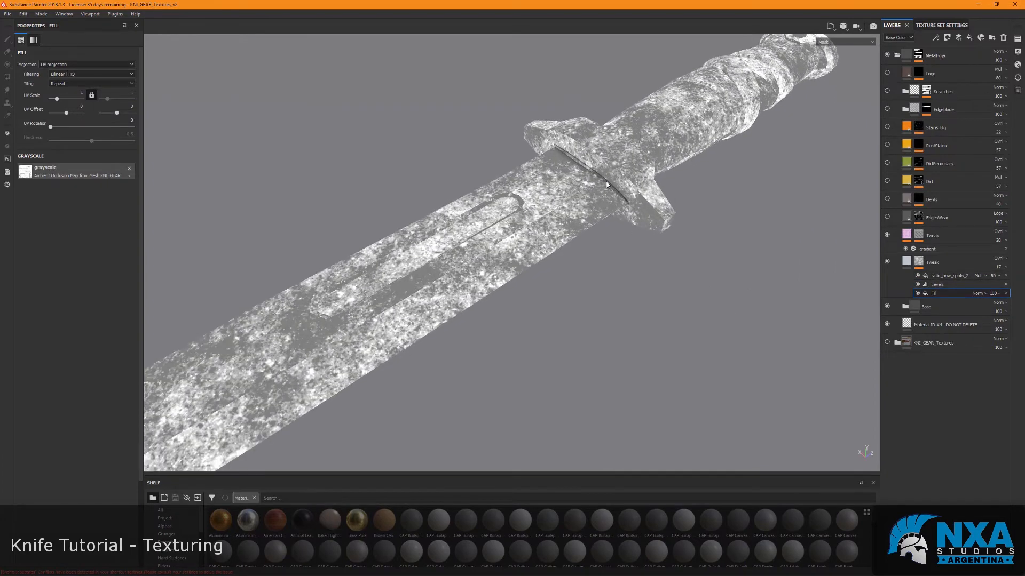
pyautogui.scroll(-5, 625, 269)
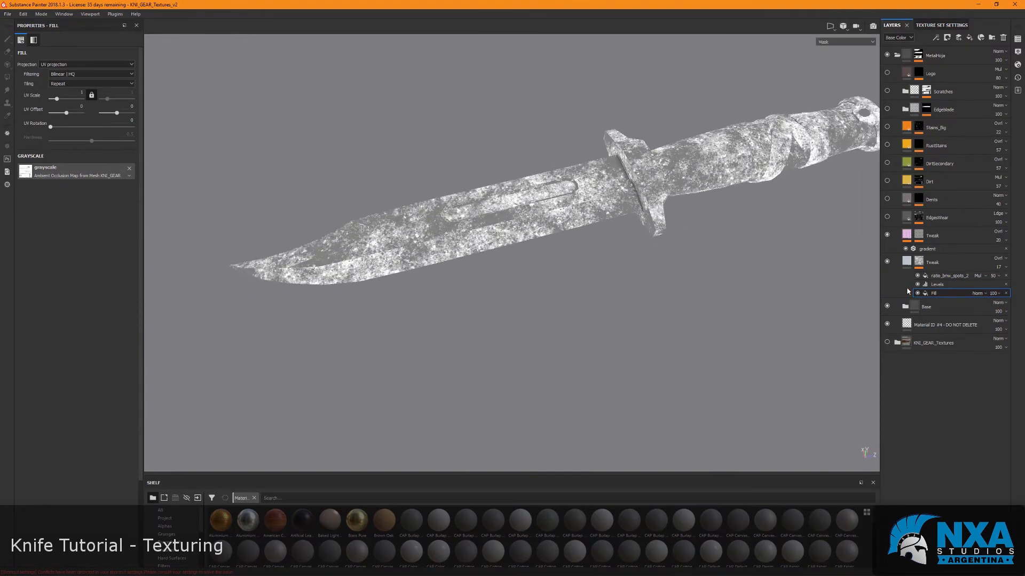
# Examine the mask's spots fill settings and locate the BnW Spots 2 texture among the shelf's procedurals.
pyautogui.click(949, 276)
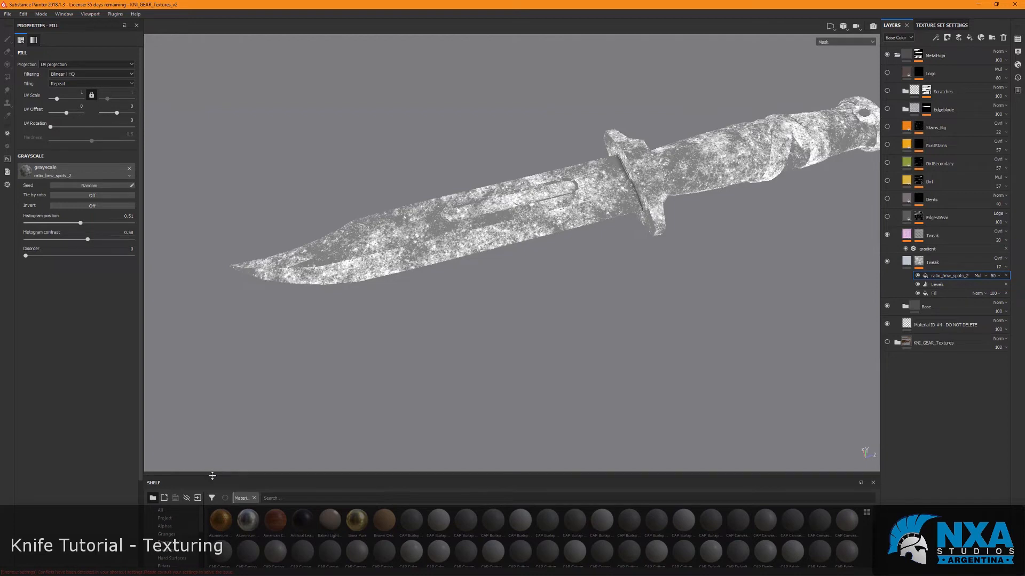
pyautogui.moveTo(212, 474); pyautogui.dragTo(212, 446)
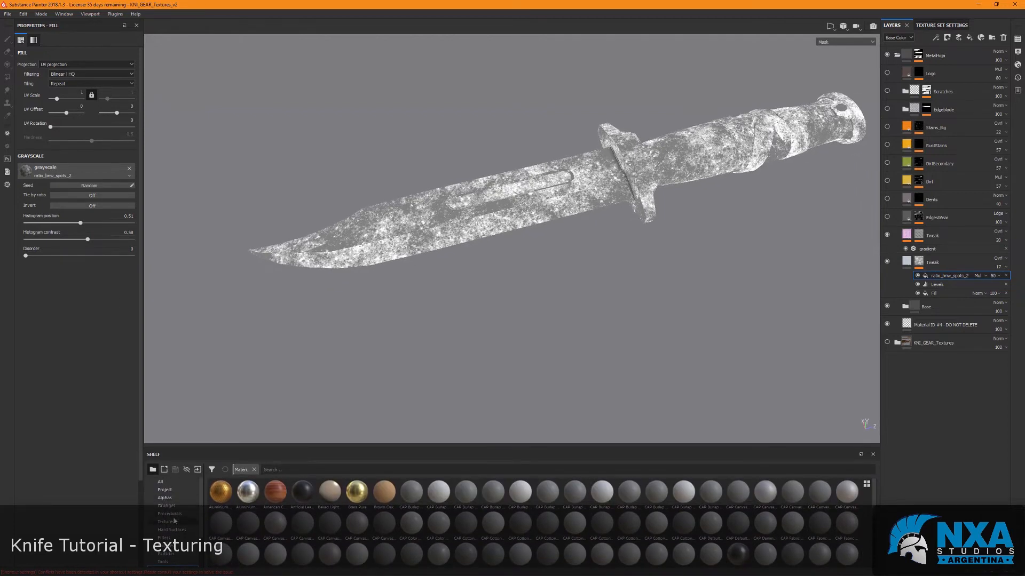
pyautogui.click(169, 514)
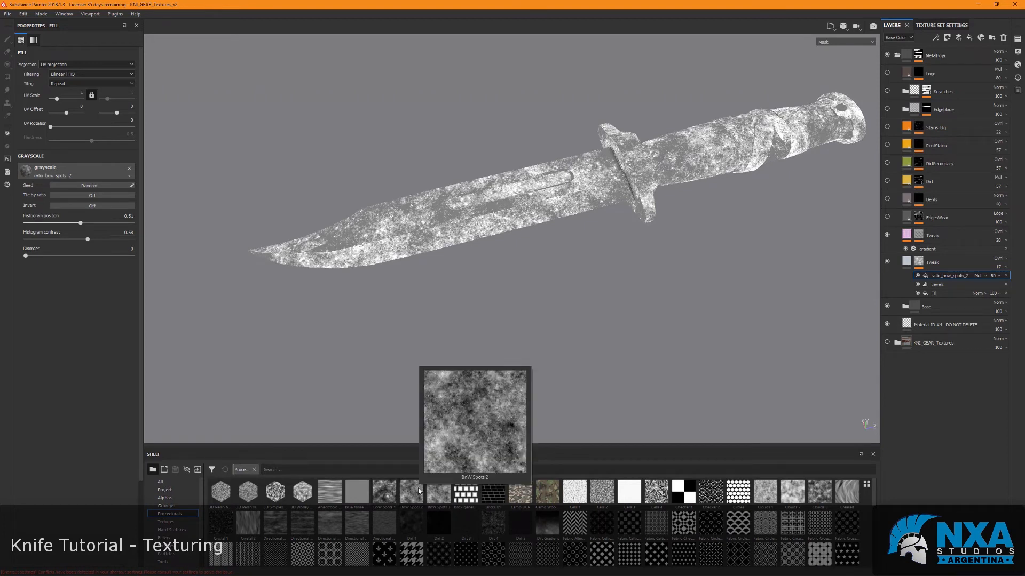
pyautogui.moveTo(418, 494)
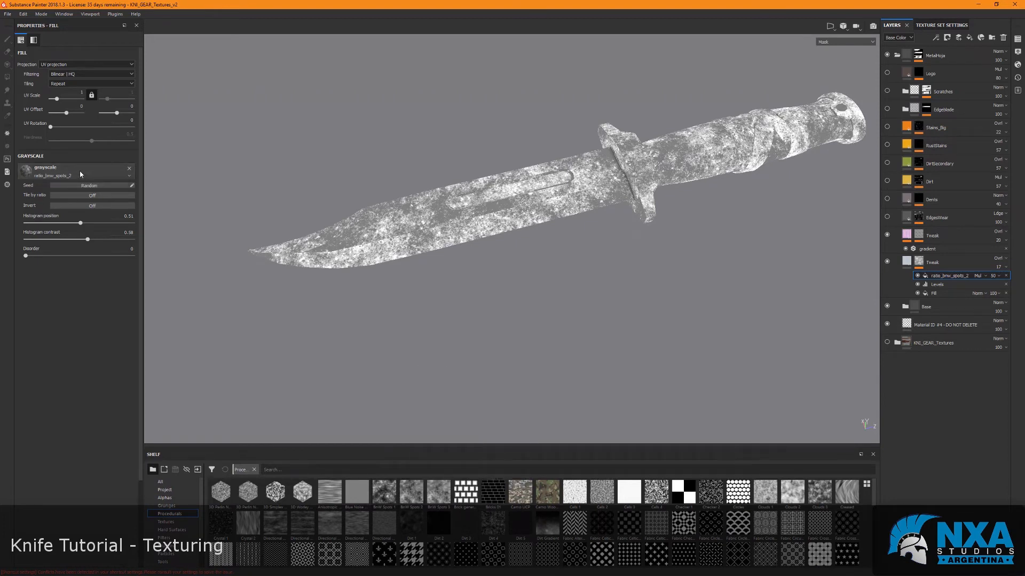
# Try other histogram position, histogram contrast and UV scale values on the spots fill, and undo the changes.
pyautogui.moveTo(81, 223)
pyautogui.mouseDown()
pyautogui.moveTo(68, 223)
pyautogui.moveTo(83, 223)
pyautogui.mouseUp()
pyautogui.moveTo(87, 239)
pyautogui.mouseDown()
pyautogui.moveTo(71, 239)
pyautogui.moveTo(84, 239)
pyautogui.mouseUp()
pyautogui.moveTo(57, 99); pyautogui.dragTo(47, 101)
pyautogui.hotkey('ctrl', 'z')
pyautogui.hotkey('ctrl', 'z')
pyautogui.hotkey('ctrl', 'z')
pyautogui.hotkey('ctrl', 'z')
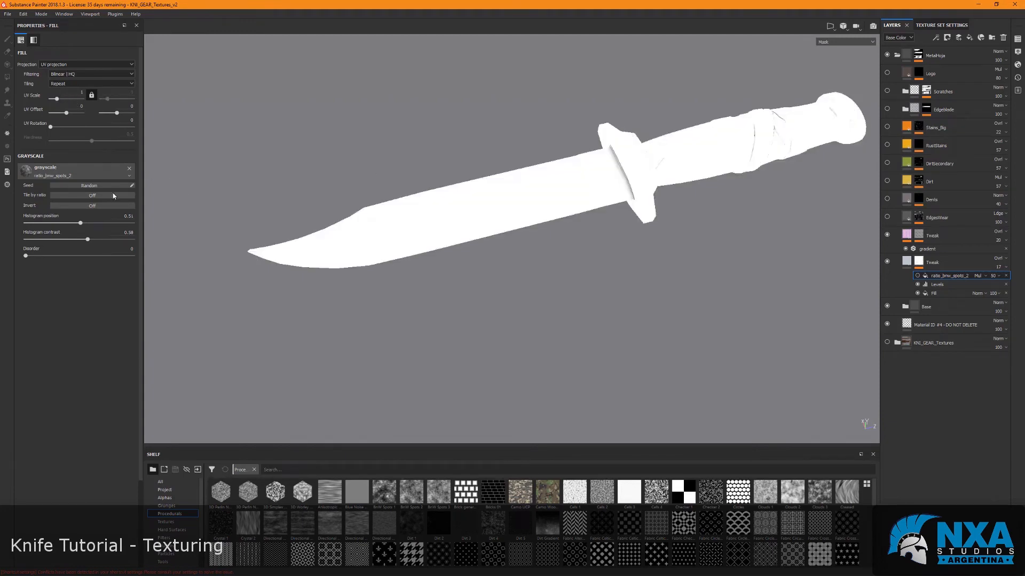
# Turn the spots fill back on in the lower Tweak layer's mask and inspect the blade's material.
pyautogui.click(918, 275)
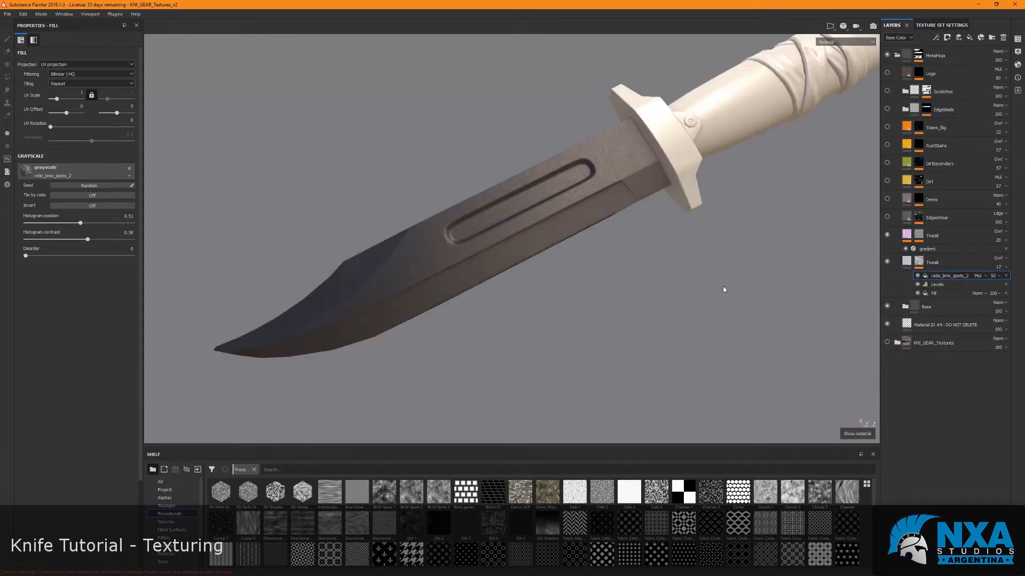
pyautogui.keyDown('alt'); pyautogui.moveTo(723, 289); pyautogui.dragTo(593, 192); pyautogui.keyUp('alt')
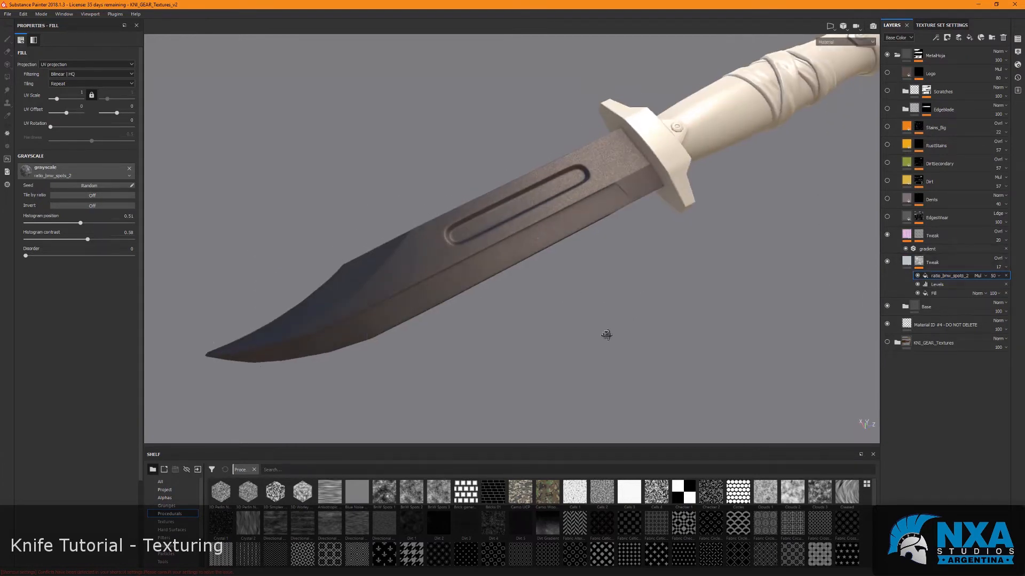
pyautogui.keyDown('alt'); pyautogui.moveTo(606, 335); pyautogui.dragTo(639, 326); pyautogui.keyUp('alt')
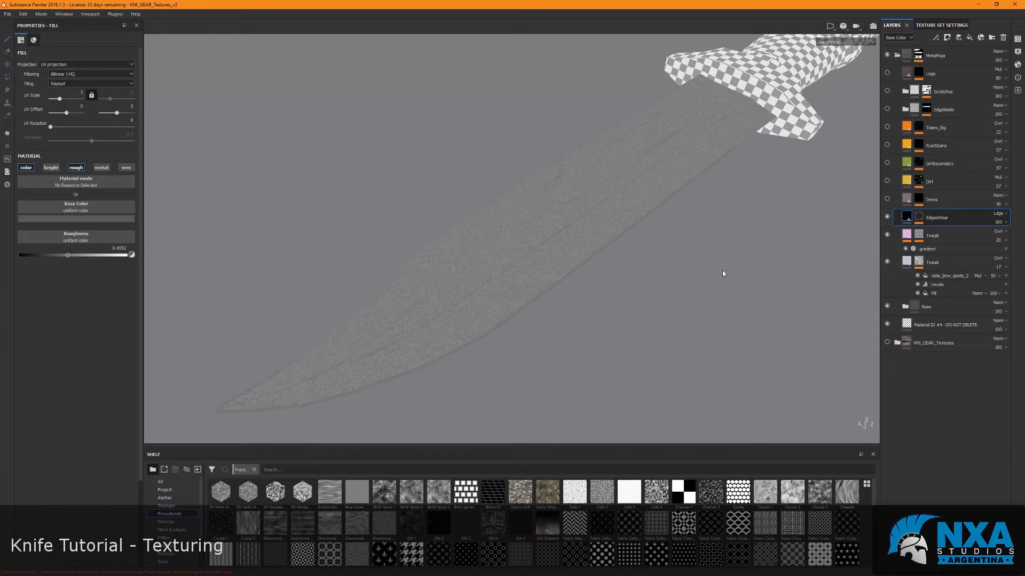
# Set the EdgesWear layer's roughness to 0.4375 while checking the blade in the roughness channel view.
pyautogui.keyDown('alt'); pyautogui.moveTo(702, 208); pyautogui.dragTo(603, 245); pyautogui.keyUp('alt')
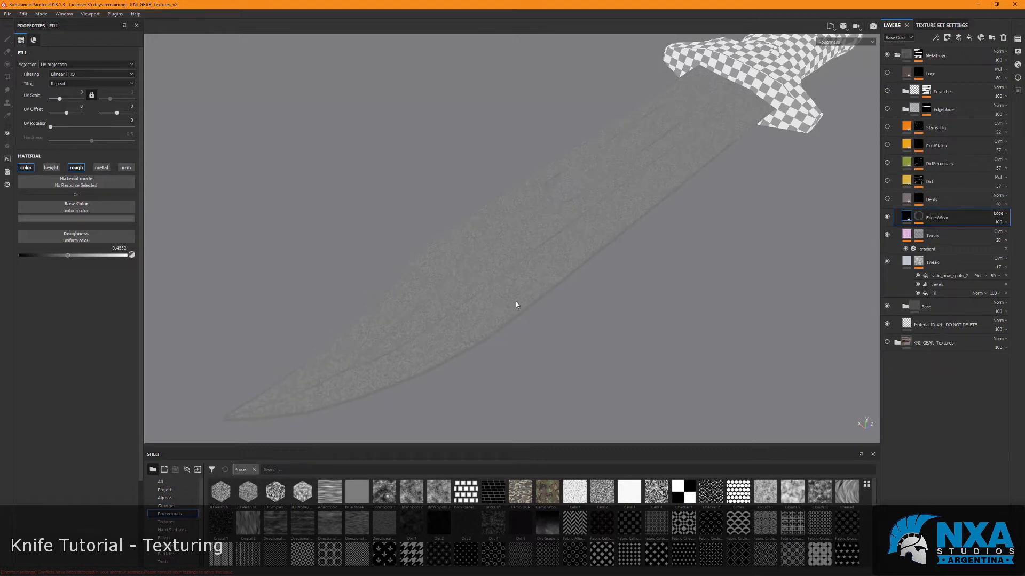
pyautogui.moveTo(99, 257)
pyautogui.mouseDown()
pyautogui.moveTo(53, 256)
pyautogui.moveTo(66, 256)
pyautogui.mouseUp()
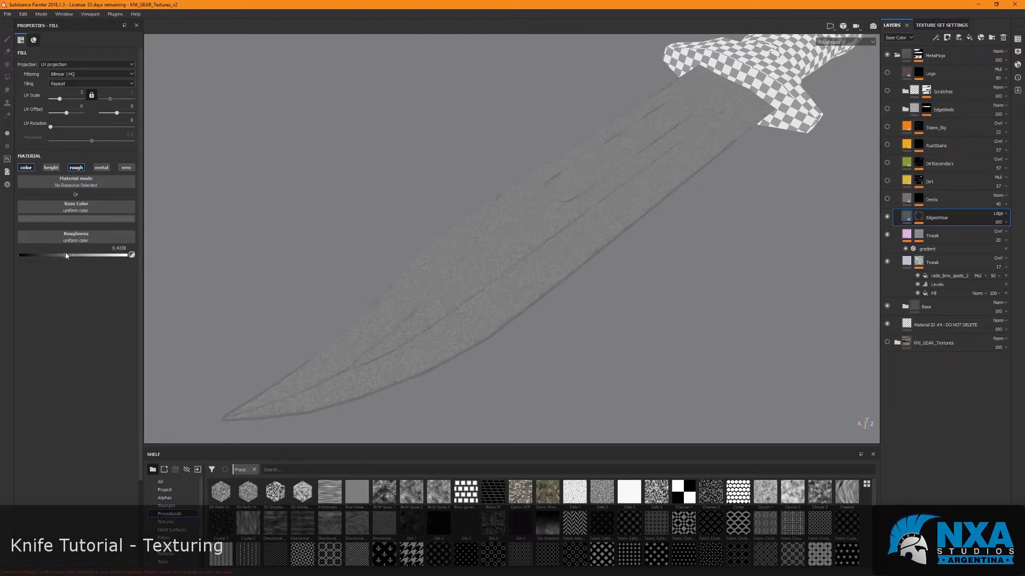
pyautogui.click(73, 219)
pyautogui.click(637, 328)
# Examine the knife in its single-channel views, including Base Color and Mask.
pyautogui.press('c')
pyautogui.hotkey('shift', 'c')
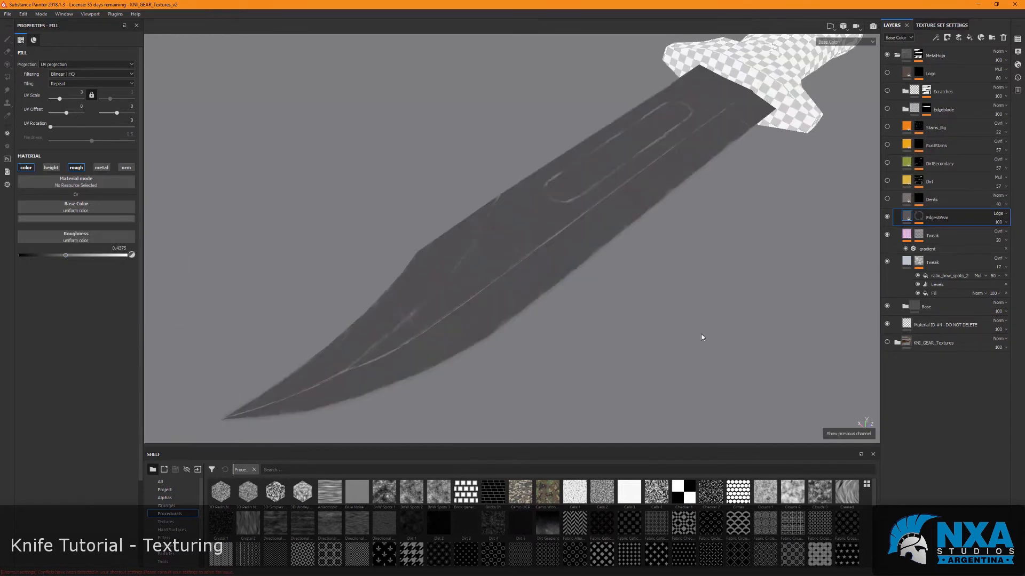
pyautogui.press('c')
pyautogui.press('c')
pyautogui.press('c')
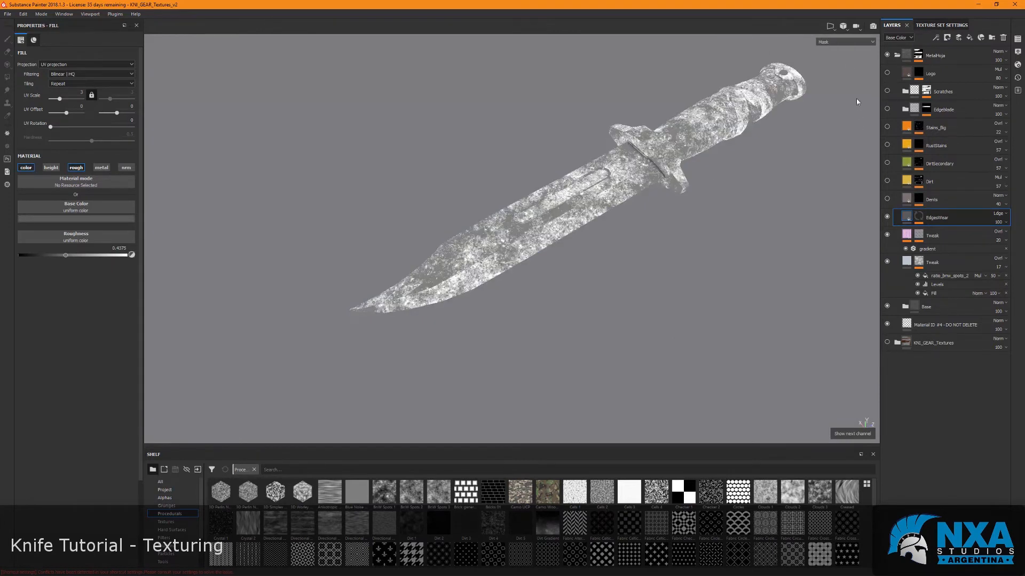
pyautogui.click(842, 42)
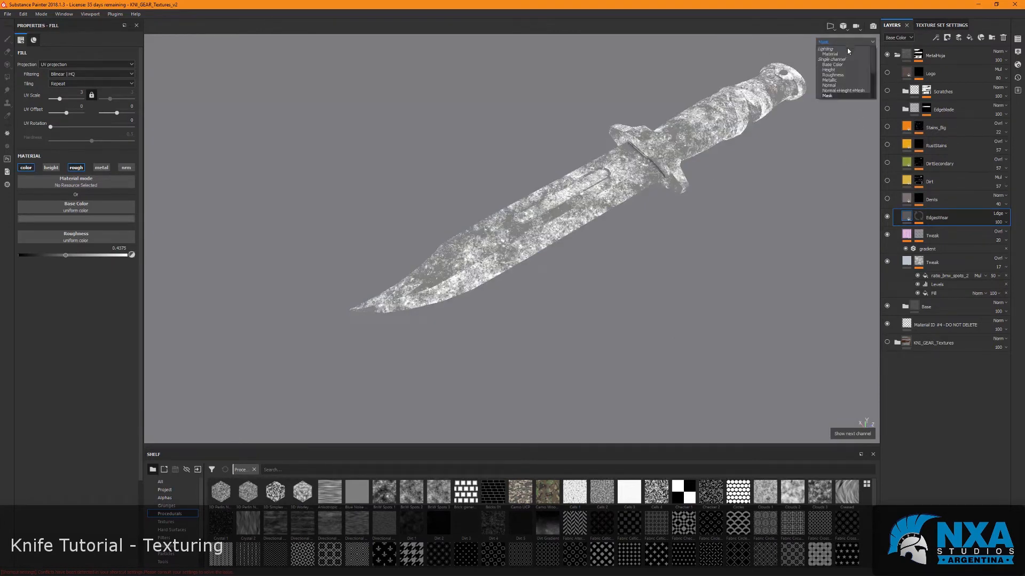
pyautogui.click(844, 78)
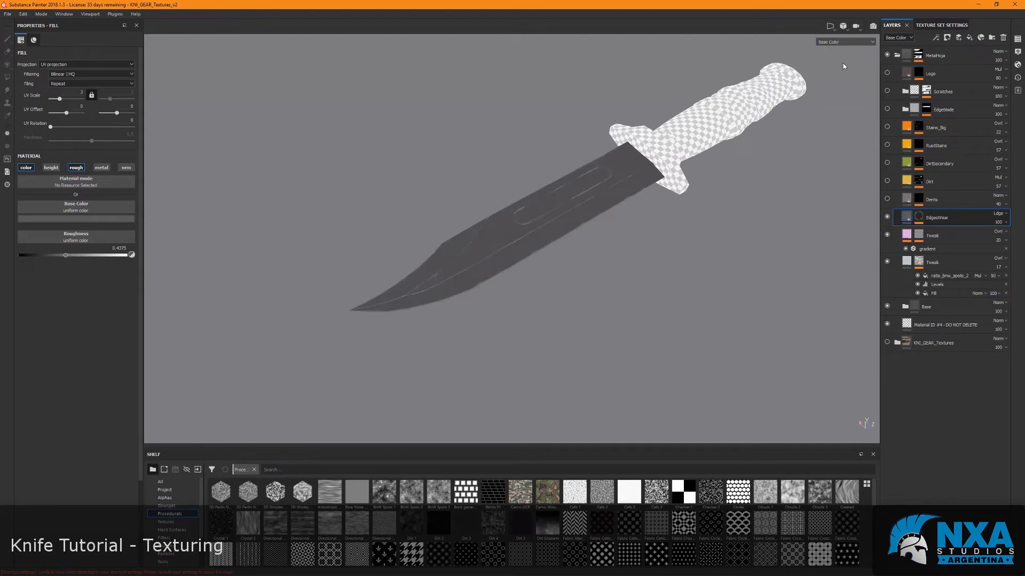
pyautogui.press('c')
pyautogui.press('c')
pyautogui.press('c')
pyautogui.press('c')
pyautogui.press('c')
pyautogui.press('c')
pyautogui.press('c')
pyautogui.press('c')
pyautogui.press('c')
# Display the baked Curvature mesh map on the knife and return to the material view.
pyautogui.press('m')
pyautogui.press('b')
pyautogui.press('b')
pyautogui.press('b')
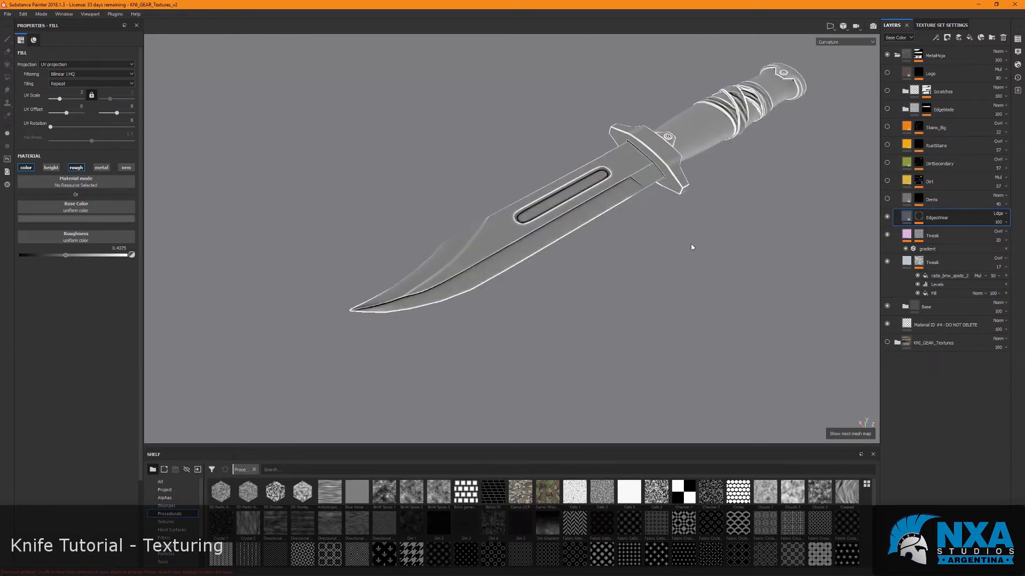
pyautogui.moveTo(693, 247); pyautogui.dragTo(609, 279, button='middle')
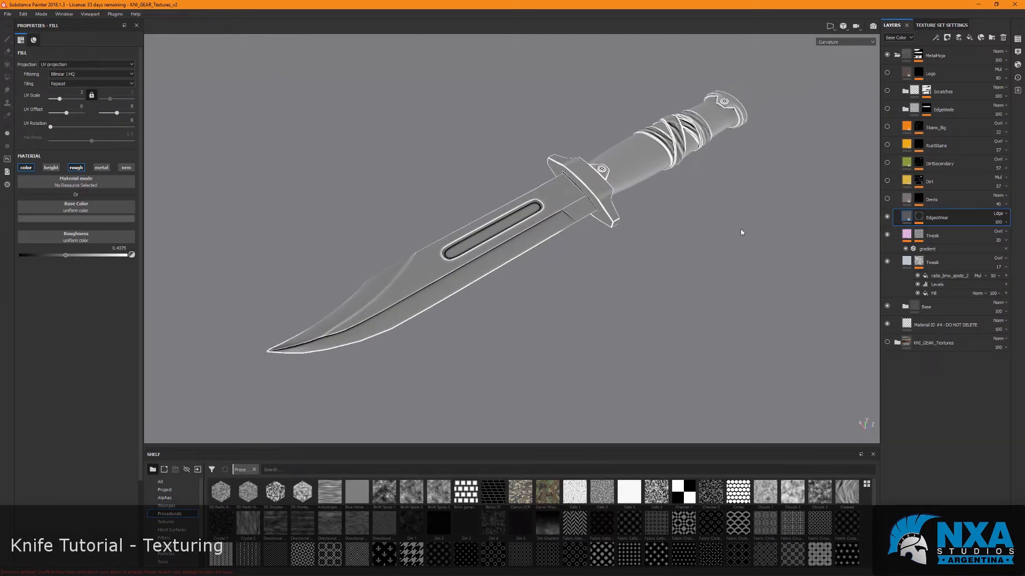
pyautogui.press('m')
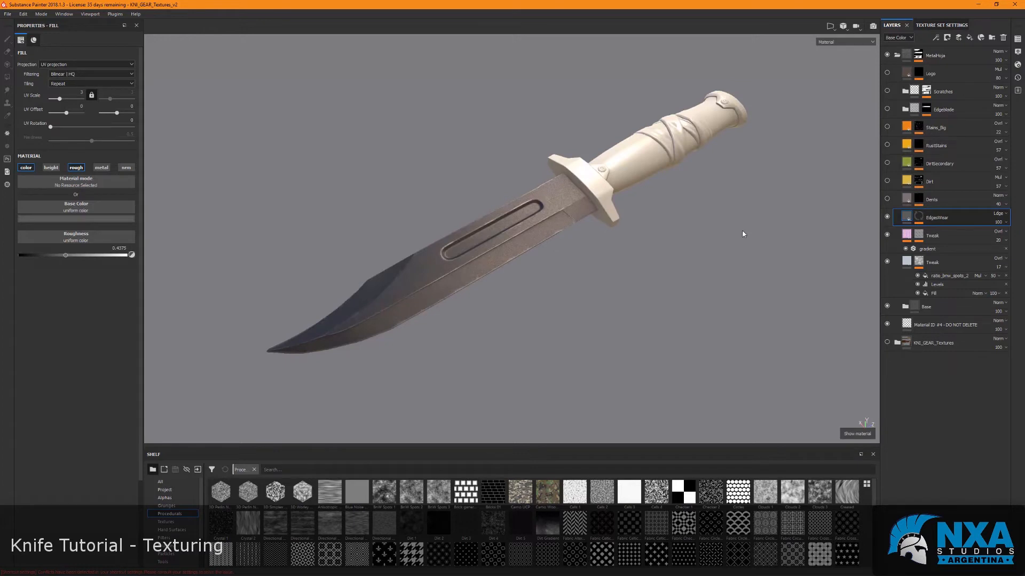
# Compare the knife's Base Color and Height channel views.
pyautogui.press('c')
pyautogui.press('c')
pyautogui.press('c')
pyautogui.press('c')
pyautogui.press('c')
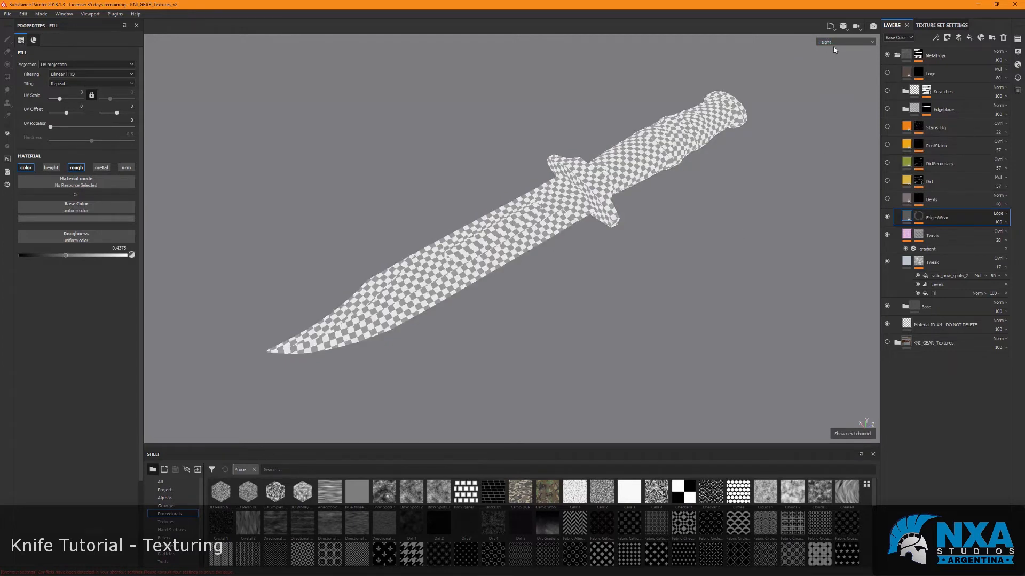
pyautogui.hotkey('shift', 'c')
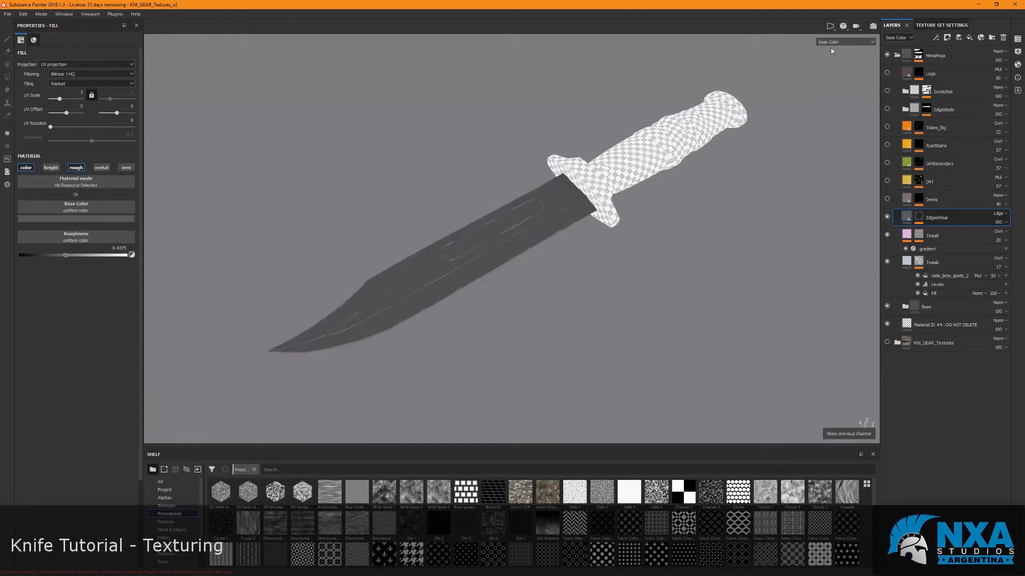
pyautogui.press('c')
pyautogui.hotkey('shift', 'c')
pyautogui.press('c')
pyautogui.hotkey('shift', 'c')
# Inspect the blade's edge wear from several angles in the material view.
pyautogui.keyDown('alt'); pyautogui.moveTo(714, 236); pyautogui.dragTo(648, 251); pyautogui.keyUp('alt')
pyautogui.press('m')
pyautogui.keyDown('alt'); pyautogui.moveTo(628, 267); pyautogui.dragTo(606, 319, button='right'); pyautogui.keyUp('alt')
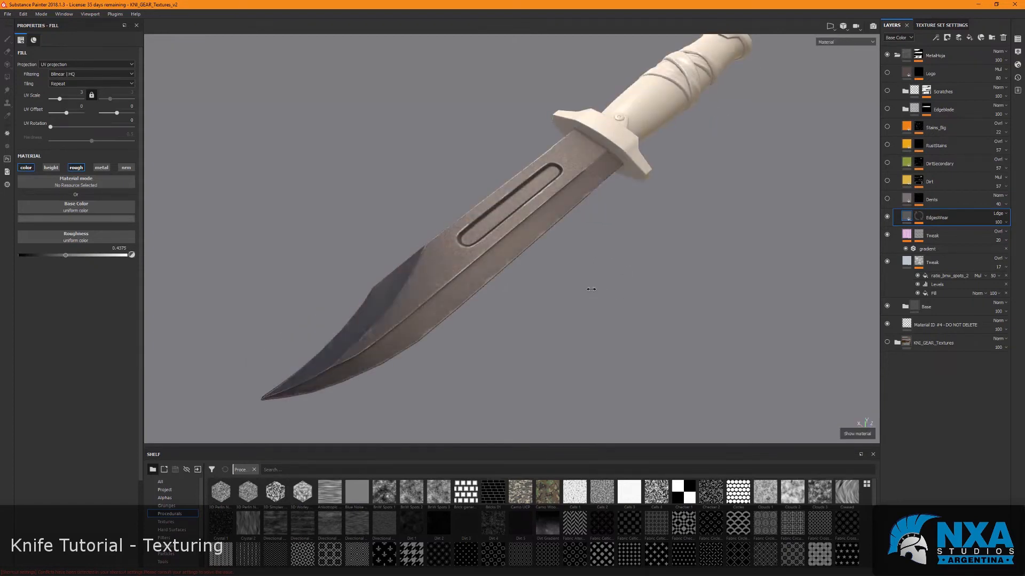
pyautogui.keyDown('alt'); pyautogui.moveTo(591, 289); pyautogui.dragTo(484, 168); pyautogui.keyUp('alt')
pyautogui.press('c')
pyautogui.keyDown('alt'); pyautogui.moveTo(455, 345); pyautogui.dragTo(442, 278); pyautogui.keyUp('alt')
pyautogui.press('m')
pyautogui.scroll(4, 483, 304)
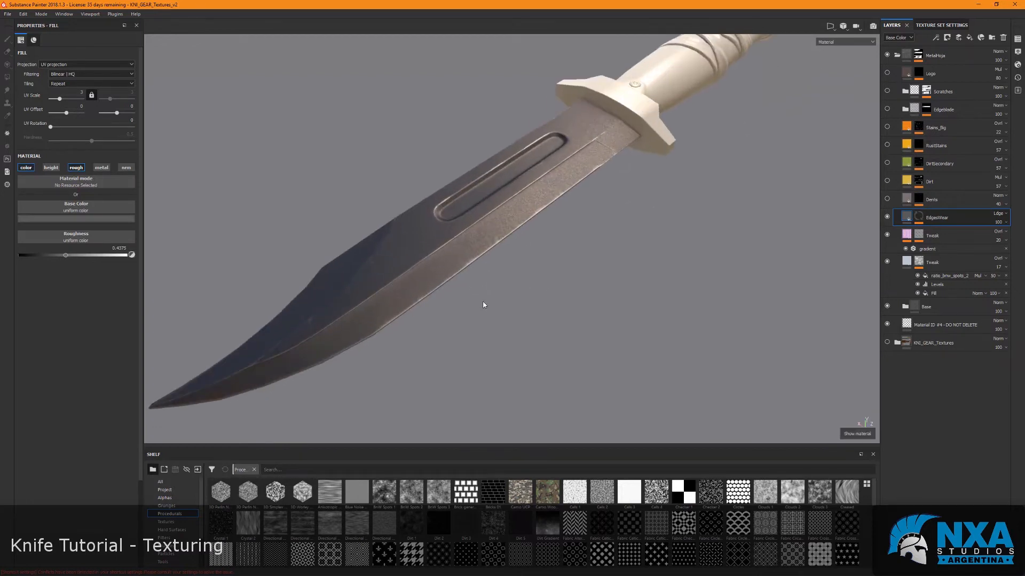
pyautogui.keyDown('alt'); pyautogui.moveTo(421, 347); pyautogui.dragTo(483, 344); pyautogui.keyUp('alt')
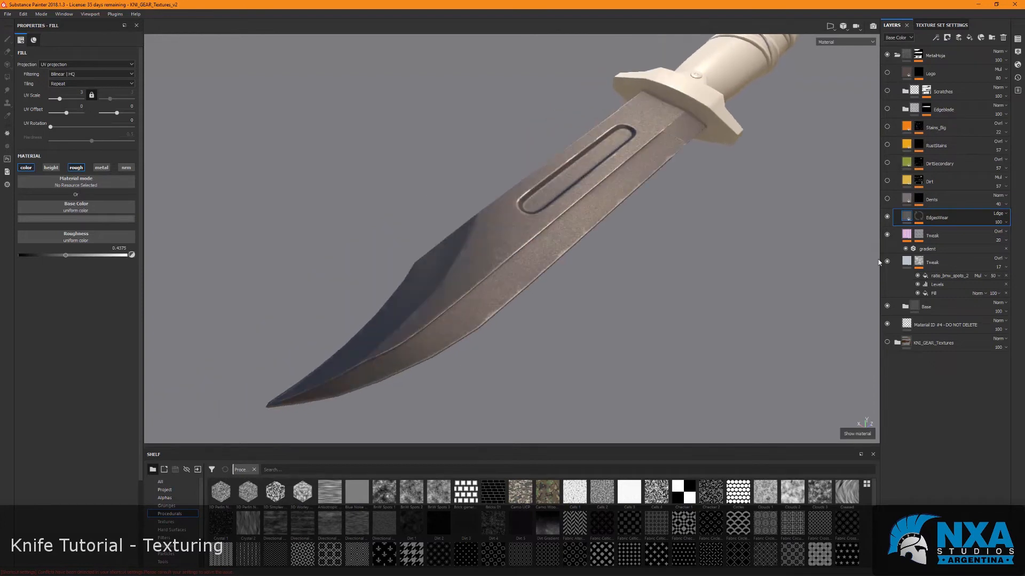
# Display the EdgesWear layer's mask on the knife and examine its MG Metal Edge Wear generator settings.
pyautogui.keyDown('alt'); pyautogui.click(918, 216); pyautogui.keyUp('alt')
pyautogui.click(918, 231)
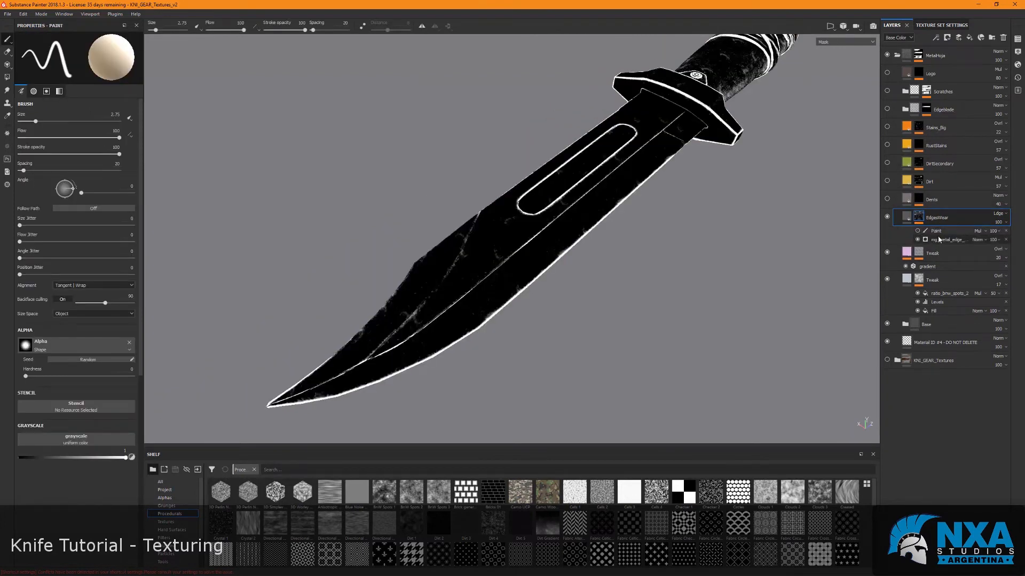
pyautogui.click(941, 240)
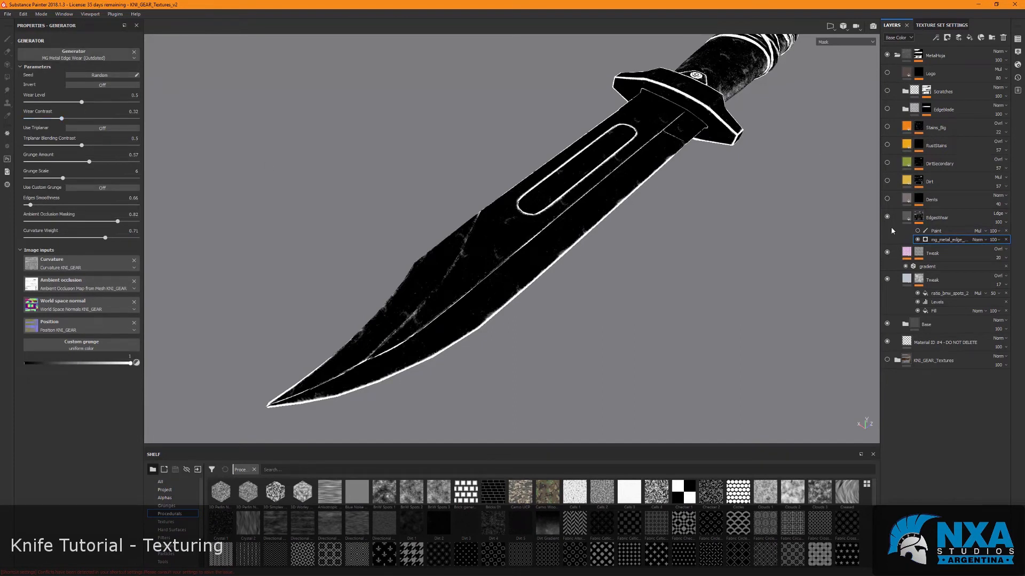
# Add a Dirt generator to the EdgesWear layer's mask, try its effect on the blade, and delete it again.
pyautogui.rightClick(919, 216)
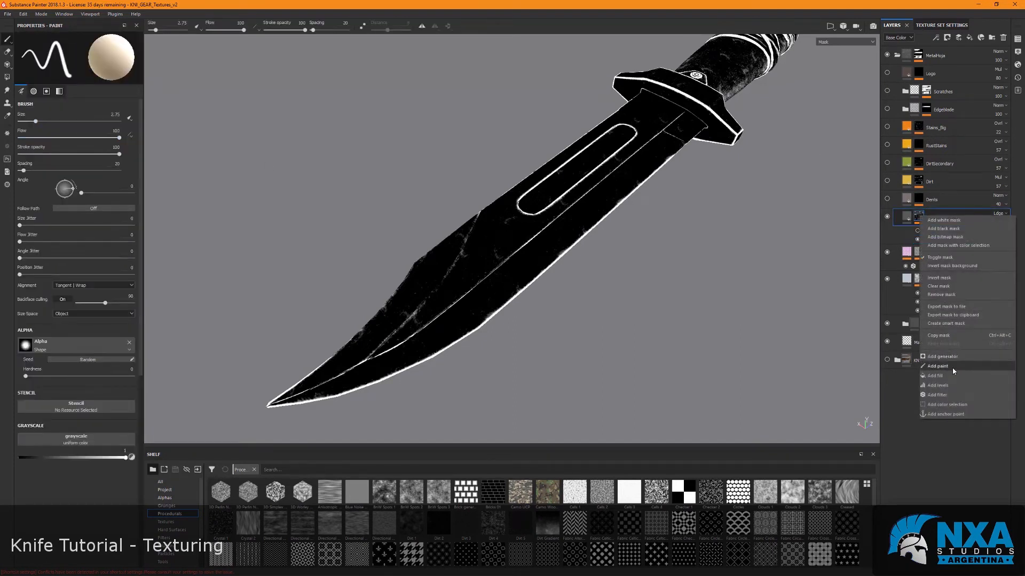
pyautogui.click(907, 218)
pyautogui.click(920, 217)
pyautogui.rightClick(921, 217)
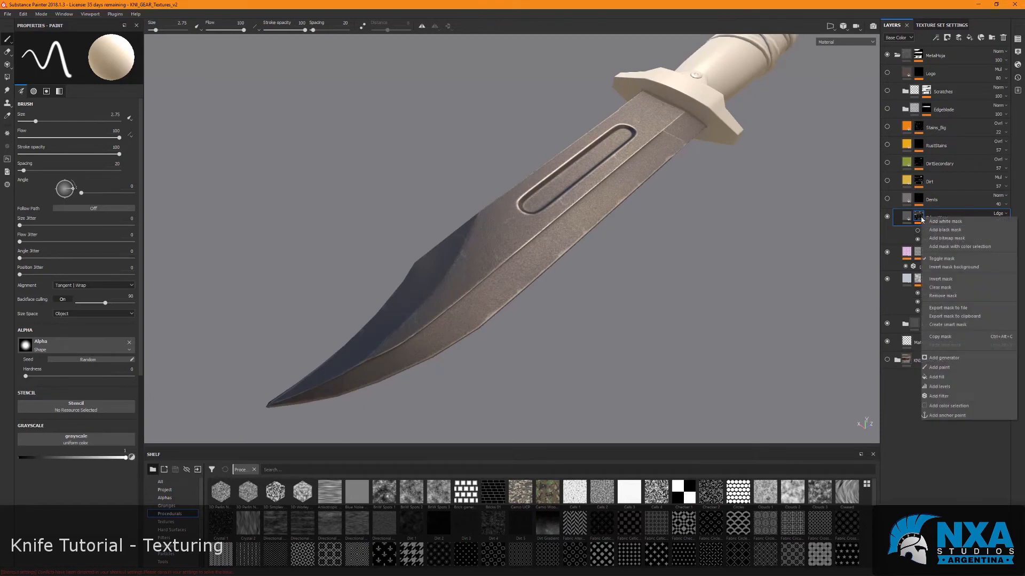
pyautogui.click(950, 362)
pyautogui.click(98, 52)
pyautogui.scroll(-3, 174, 103)
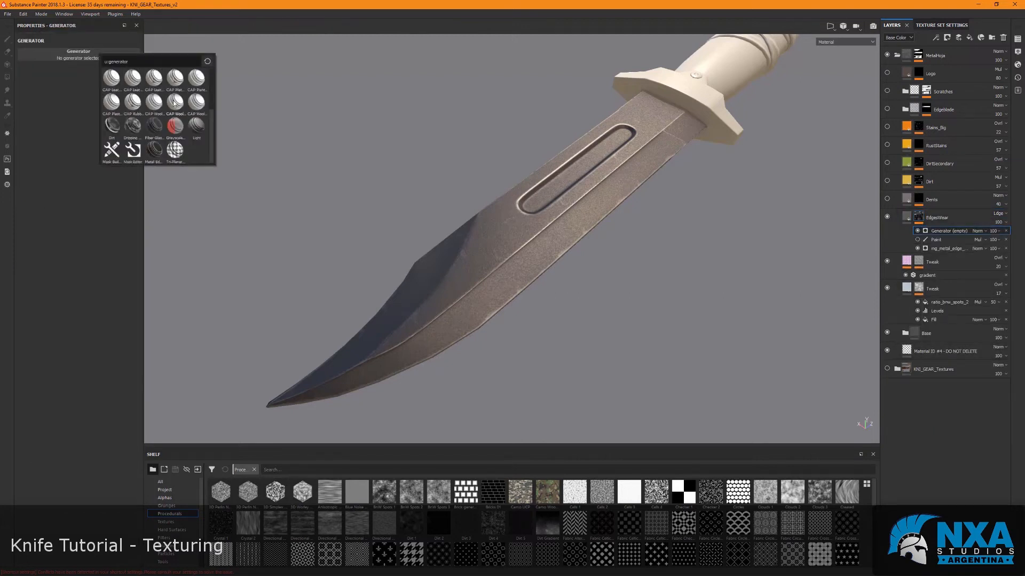
pyautogui.click(112, 126)
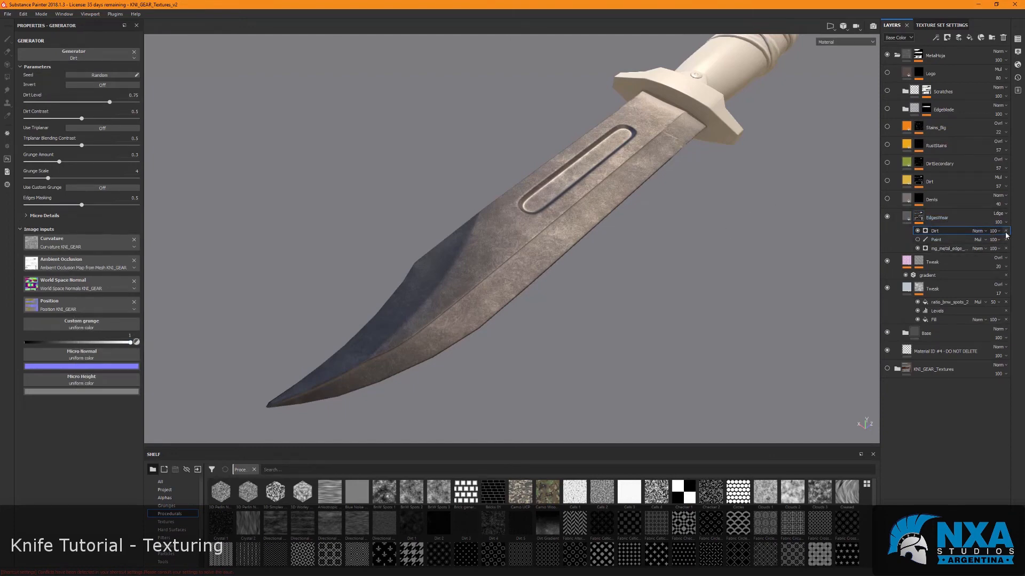
pyautogui.press('Delete')
# Set the EdgesWear mask's metal edge wear generator to Wear Level 0.49, Wear Contrast 0.38 and Grunge Amount 0.54.
pyautogui.click(940, 240)
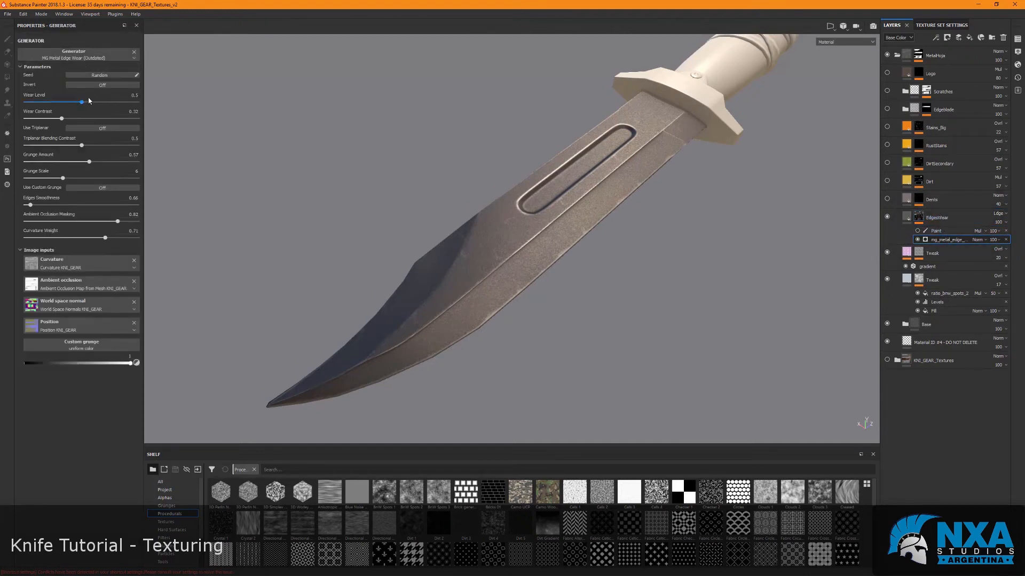
pyautogui.moveTo(81, 102); pyautogui.dragTo(68, 118)
pyautogui.moveTo(84, 160); pyautogui.dragTo(69, 178)
pyautogui.moveTo(105, 238)
pyautogui.mouseDown()
pyautogui.moveTo(130, 239)
pyautogui.moveTo(88, 238)
pyautogui.moveTo(105, 238)
pyautogui.mouseUp()
# Check the EdgesWear mask on the knife and inspect the blade's edges from several angles in the material view.
pyautogui.keyDown('alt'); pyautogui.click(919, 217); pyautogui.keyUp('alt')
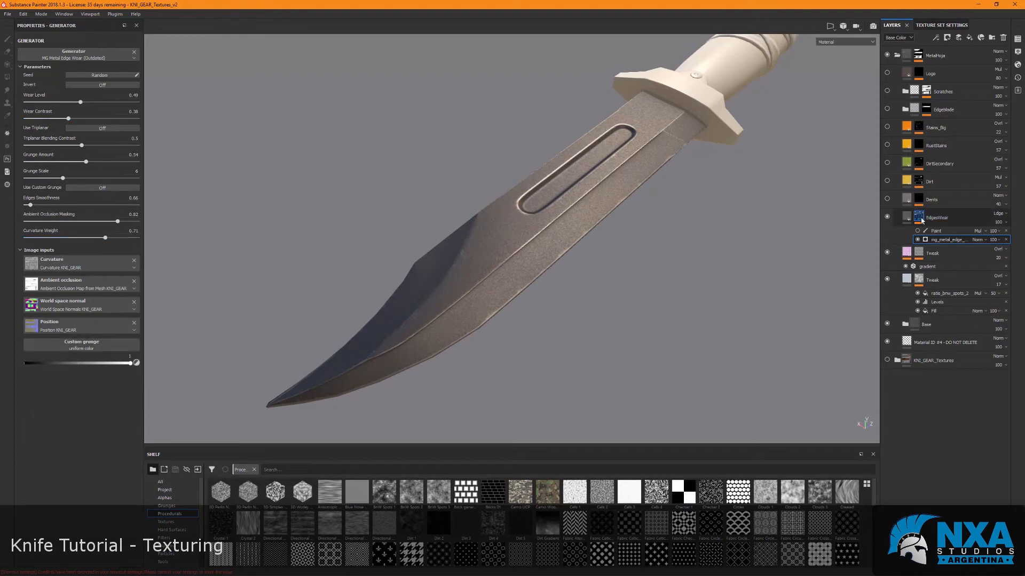
pyautogui.click(941, 241)
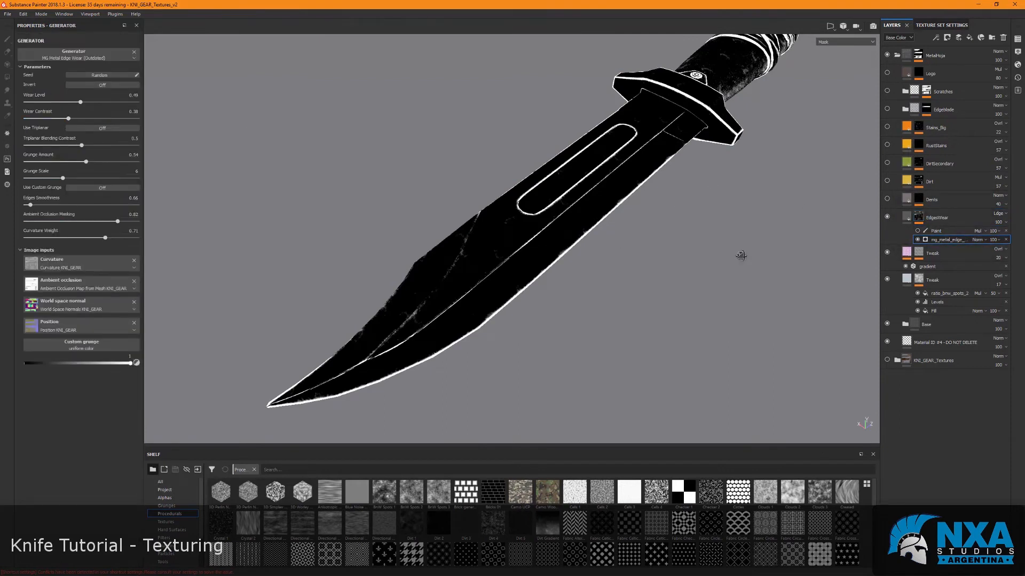
pyautogui.keyDown('alt'); pyautogui.moveTo(741, 256); pyautogui.dragTo(743, 241); pyautogui.keyUp('alt')
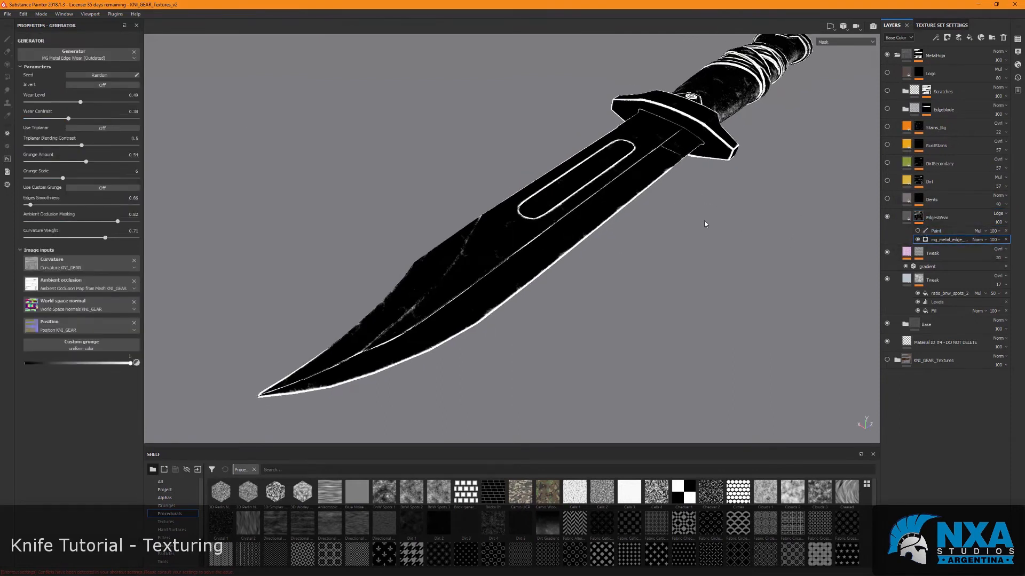
pyautogui.press('m')
pyautogui.keyDown('alt'); pyautogui.moveTo(698, 220); pyautogui.dragTo(679, 279); pyautogui.keyUp('alt')
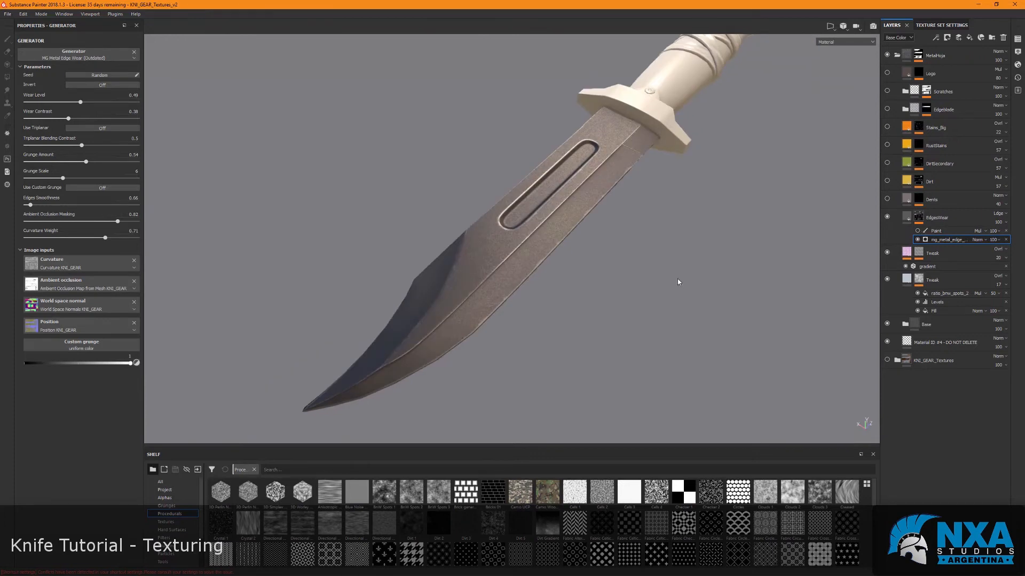
pyautogui.keyDown('alt'); pyautogui.moveTo(680, 252); pyautogui.dragTo(622, 347); pyautogui.keyUp('alt')
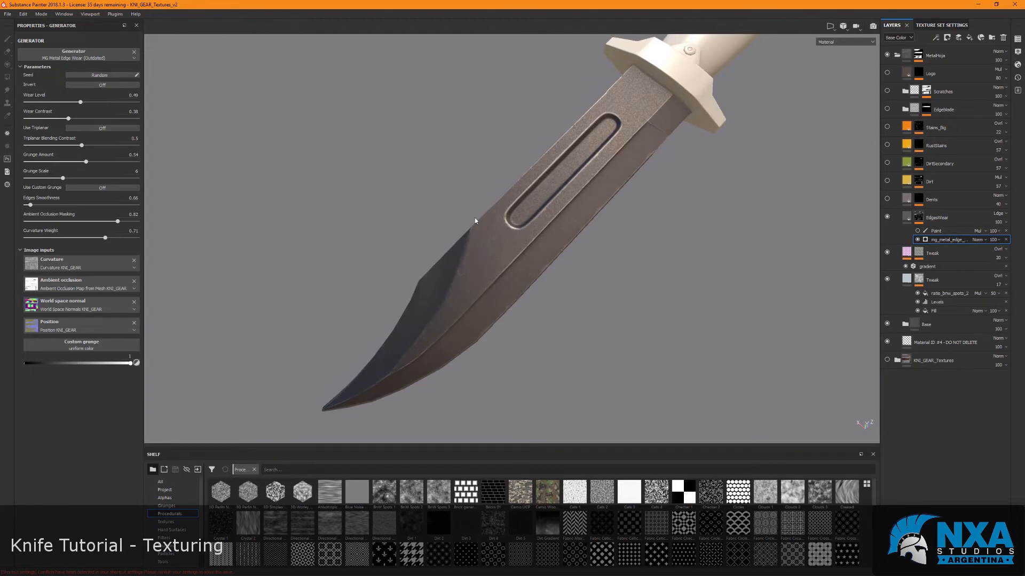
pyautogui.keyDown('alt'); pyautogui.moveTo(496, 337); pyautogui.dragTo(510, 328); pyautogui.keyUp('alt')
pyautogui.scroll(-2, 510, 328)
pyautogui.keyDown('alt'); pyautogui.moveTo(595, 323); pyautogui.dragTo(620, 322); pyautogui.keyUp('alt')
pyautogui.keyDown('alt'); pyautogui.moveTo(620, 322); pyautogui.dragTo(600, 350, button='middle'); pyautogui.keyUp('alt')
pyautogui.keyDown('alt'); pyautogui.moveTo(601, 350); pyautogui.dragTo(667, 283); pyautogui.keyUp('alt')
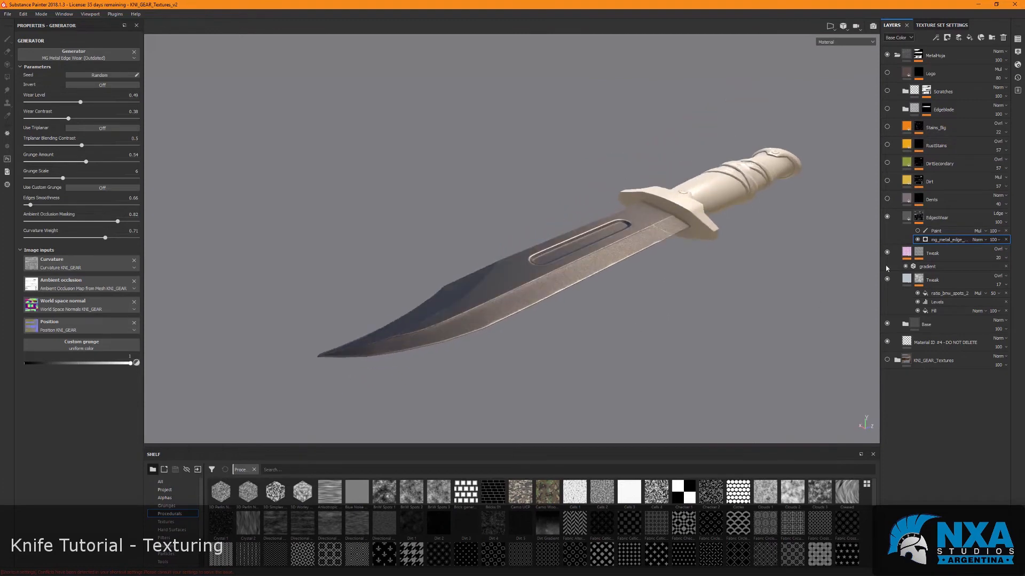
# Turn on the Paint effect in the EdgesWear layer's mask and display that mask on the knife.
pyautogui.rightClick(934, 217)
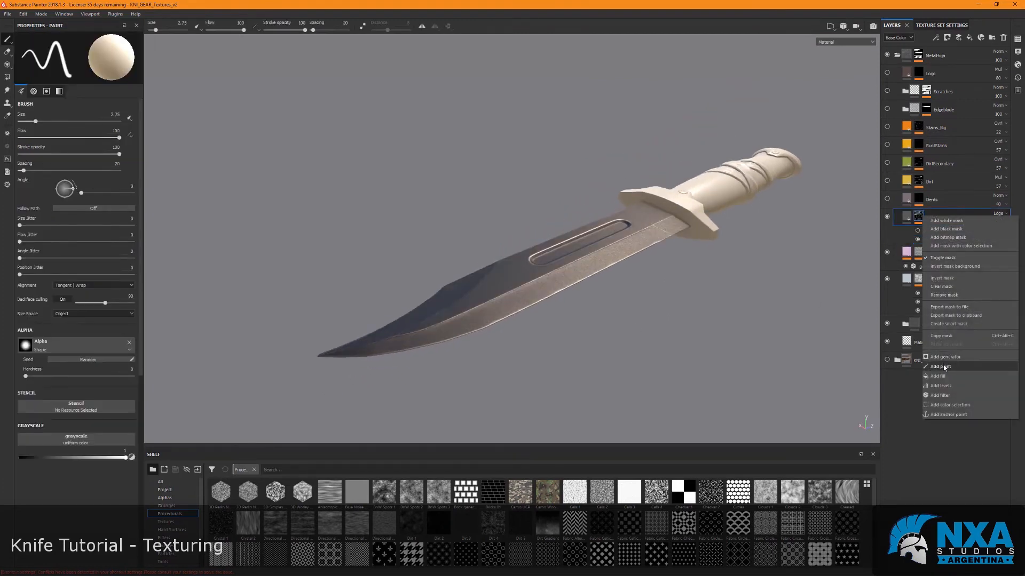
pyautogui.click(889, 237)
pyautogui.click(935, 232)
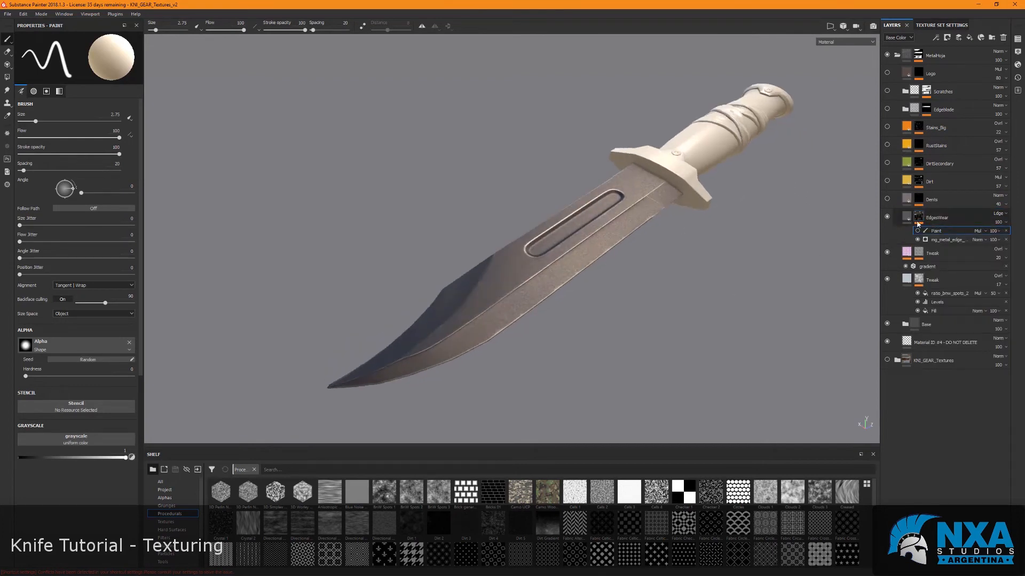
pyautogui.keyDown('alt'); pyautogui.click(918, 221); pyautogui.keyUp('alt')
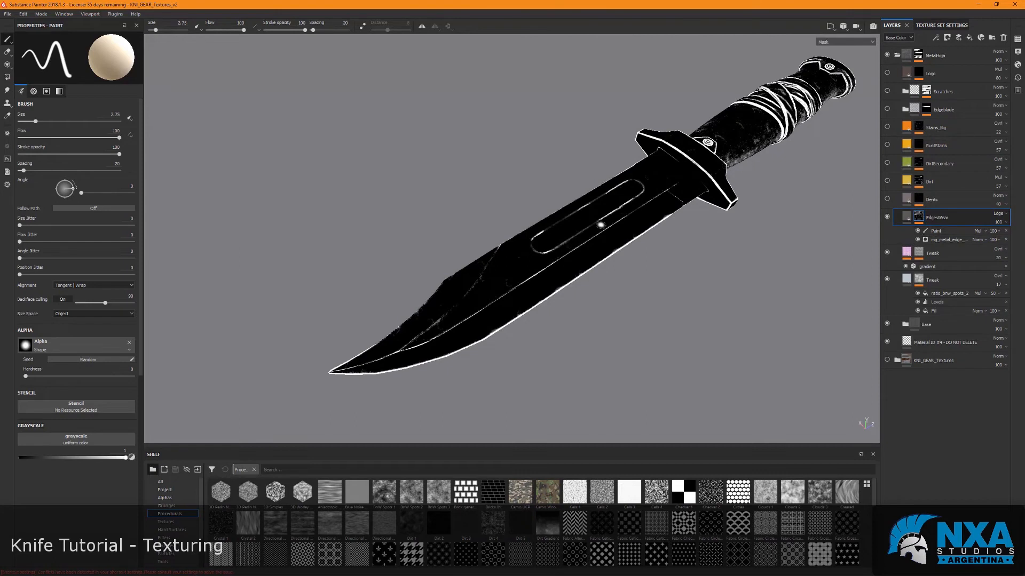
# Paint black on the EdgesWear mask's Paint effect at the blade's groove and return to the material view.
pyautogui.press('x')
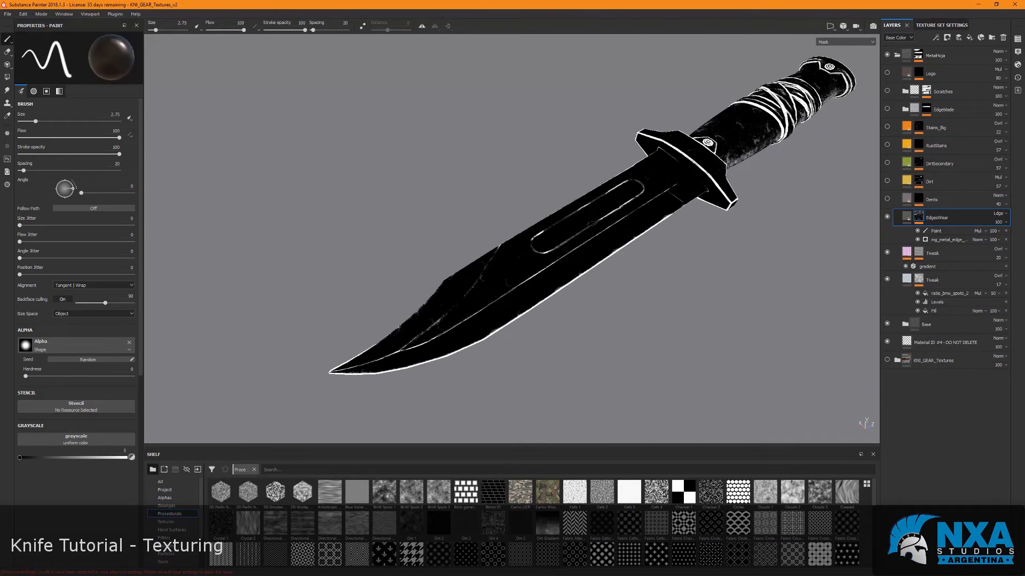
pyautogui.click(939, 231)
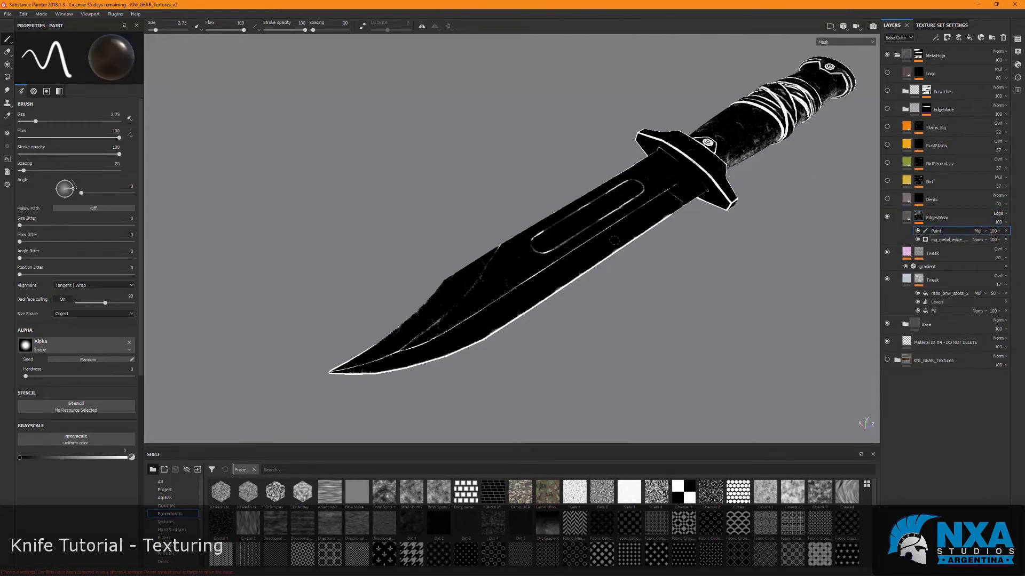
pyautogui.moveTo(579, 232); pyautogui.dragTo(602, 220)
pyautogui.press('m')
# Move the Dirt and DirtSecondary layers below Dents and make both of them visible.
pyautogui.keyDown('alt'); pyautogui.moveTo(625, 253); pyautogui.dragTo(645, 301, button='right'); pyautogui.keyUp('alt')
pyautogui.moveTo(628, 241)
pyautogui.keyDown('alt'); pyautogui.mouseDown()
pyautogui.moveTo(656, 302)
pyautogui.moveTo(596, 229)
pyautogui.mouseUp(); pyautogui.keyUp('alt')
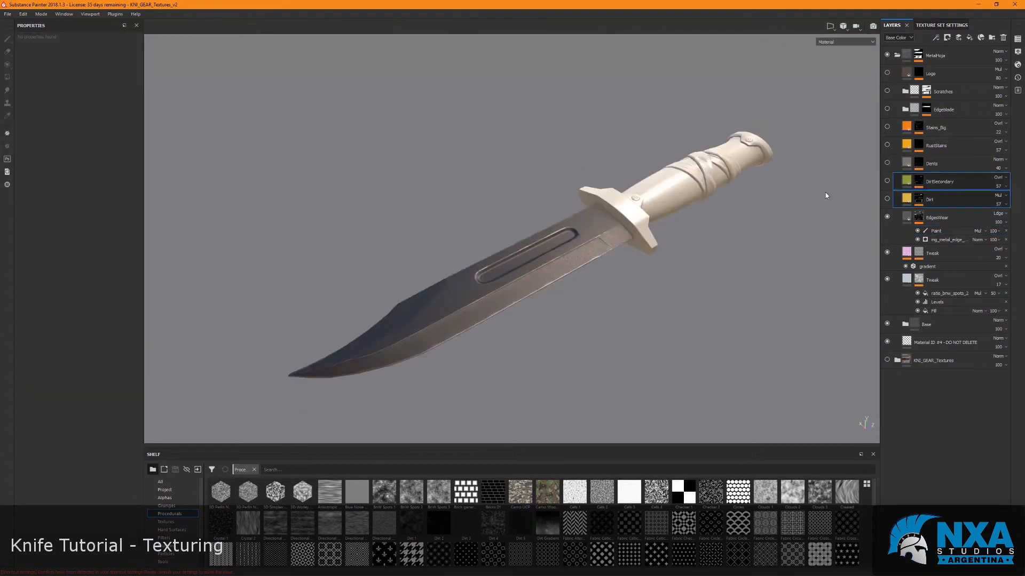
pyautogui.keyDown('alt'); pyautogui.moveTo(628, 243); pyautogui.dragTo(635, 299); pyautogui.keyUp('alt')
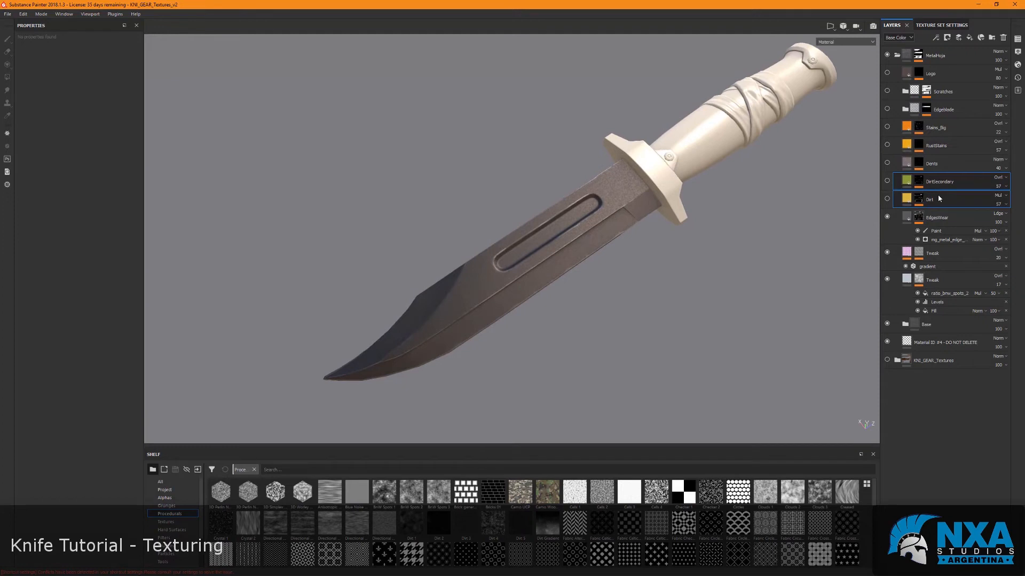
pyautogui.click(887, 199)
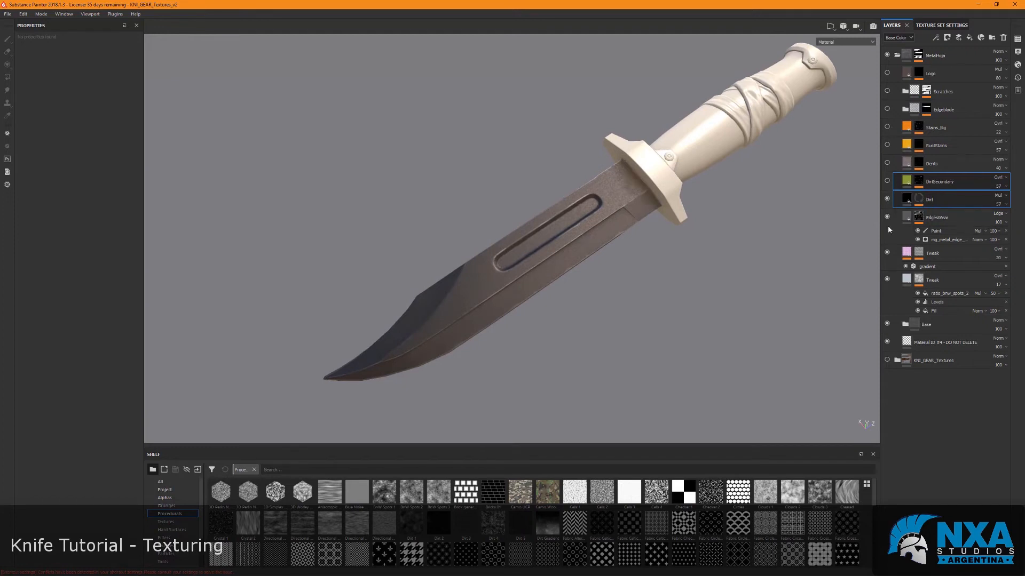
pyautogui.click(887, 180)
pyautogui.scroll(3, 606, 281)
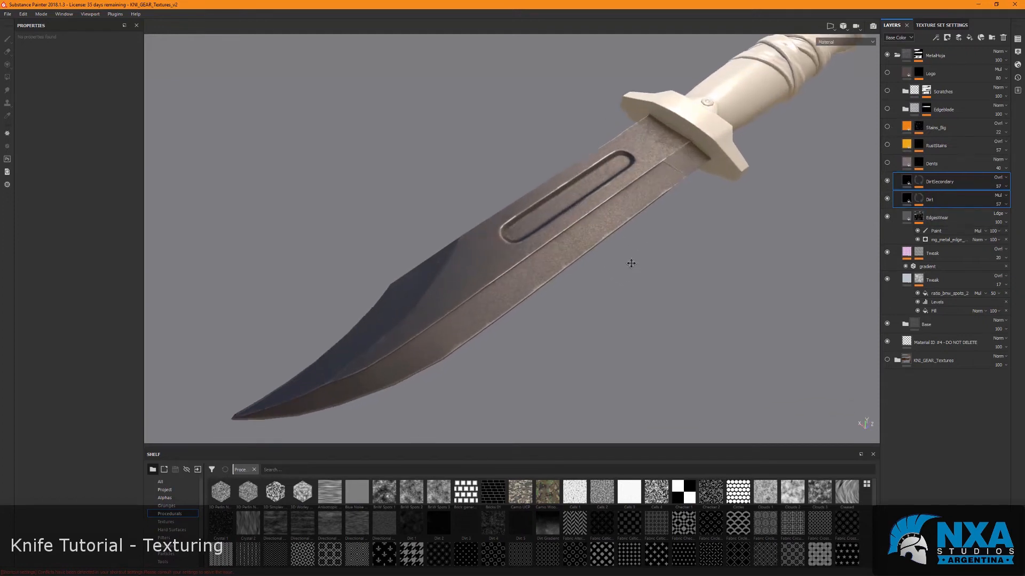
# Disable the Dirt layer's height channel and set its roughness to 0.261 while viewing the Roughness channel.
pyautogui.click(917, 199)
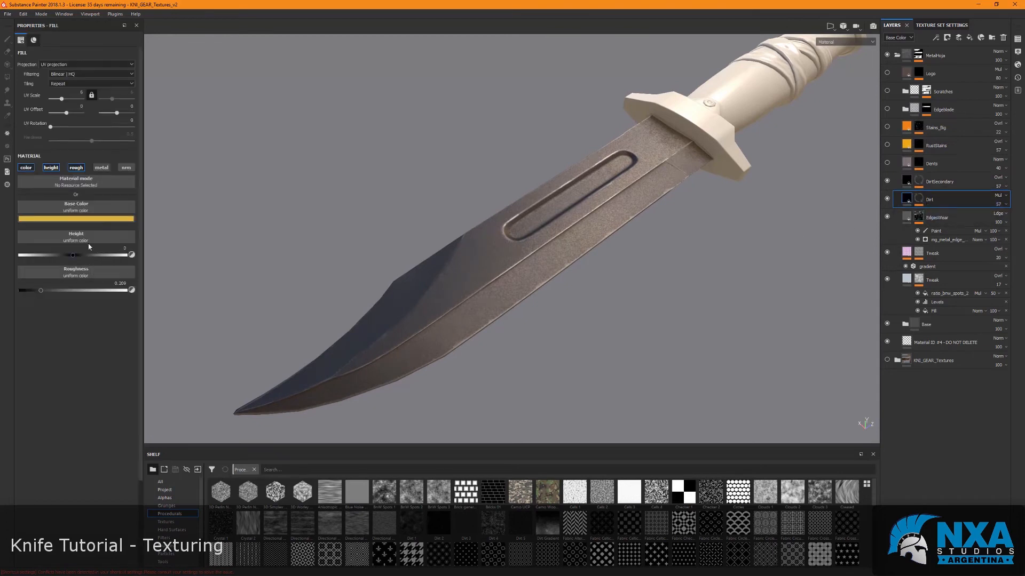
pyautogui.click(50, 167)
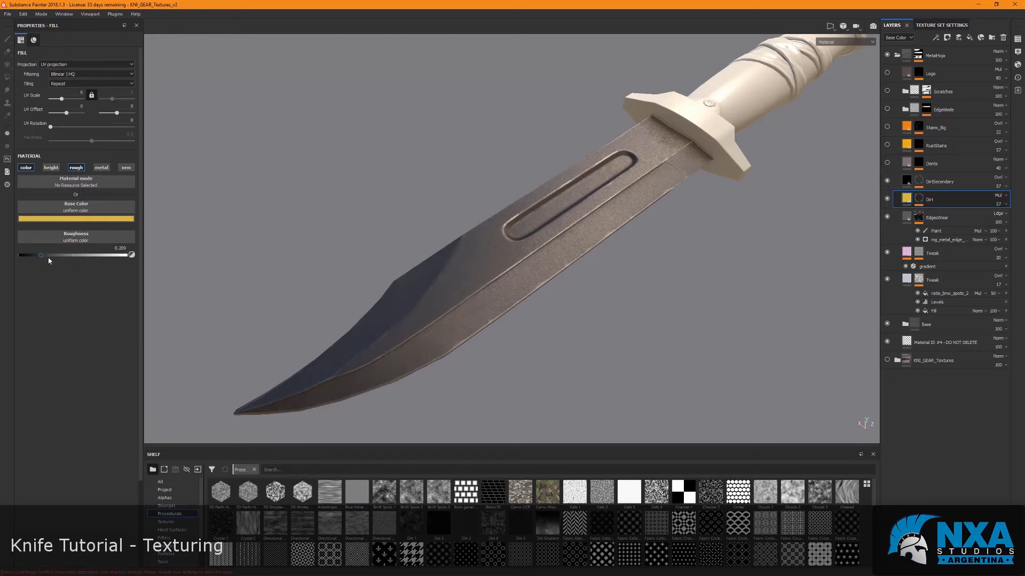
pyautogui.press('c')
pyautogui.press('c')
pyautogui.press('c')
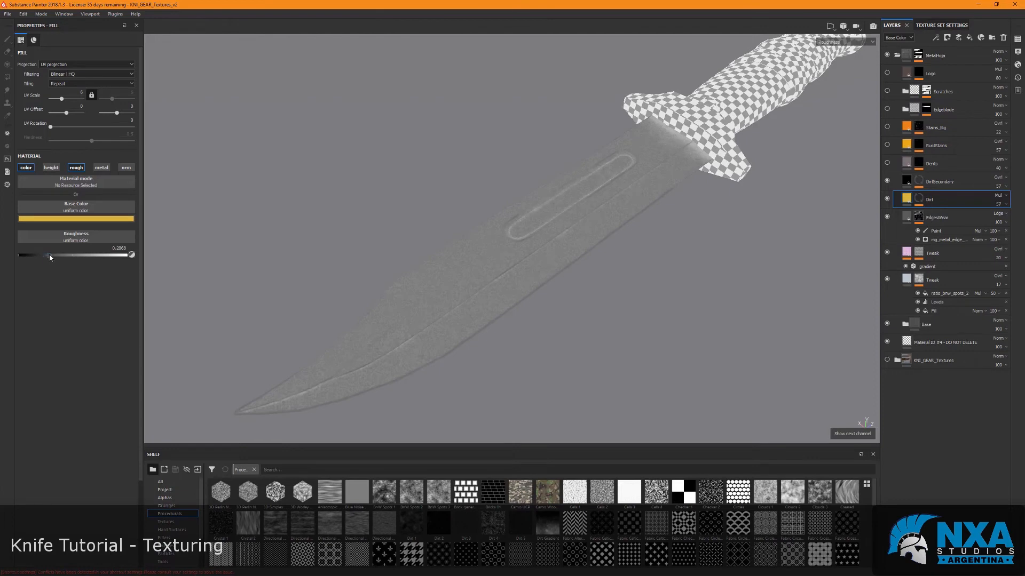
pyautogui.moveTo(49, 254); pyautogui.dragTo(47, 259)
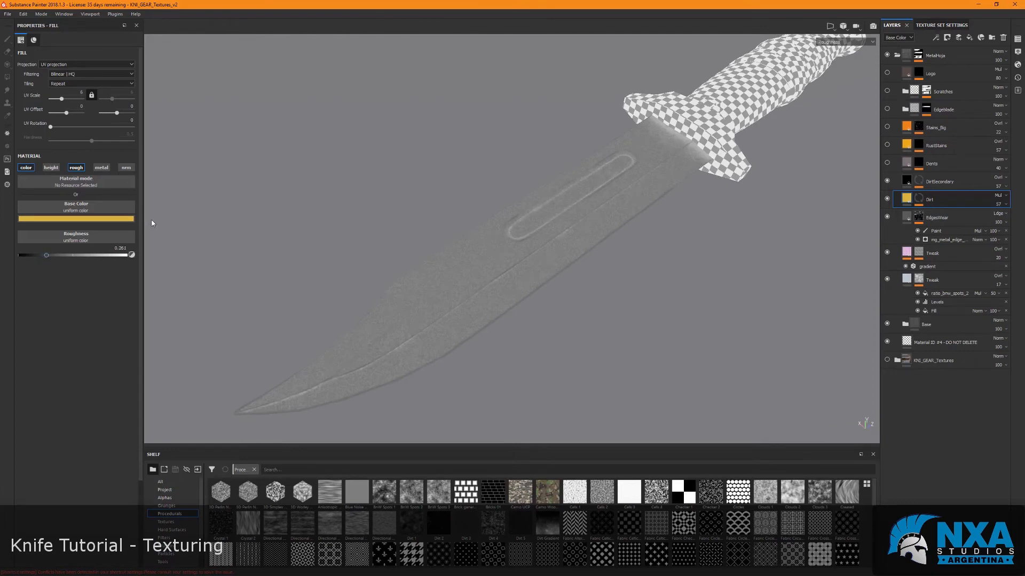
# Display the Base Color channel on the knife and set the Dirt layer's blending mode to Multiply.
pyautogui.hotkey('shift', 'c')
pyautogui.hotkey('shift', 'c')
pyautogui.keyDown('alt'); pyautogui.moveTo(696, 181); pyautogui.dragTo(648, 208); pyautogui.keyUp('alt')
pyautogui.keyDown('alt'); pyautogui.moveTo(648, 208); pyautogui.dragTo(627, 290, button='right'); pyautogui.keyUp('alt')
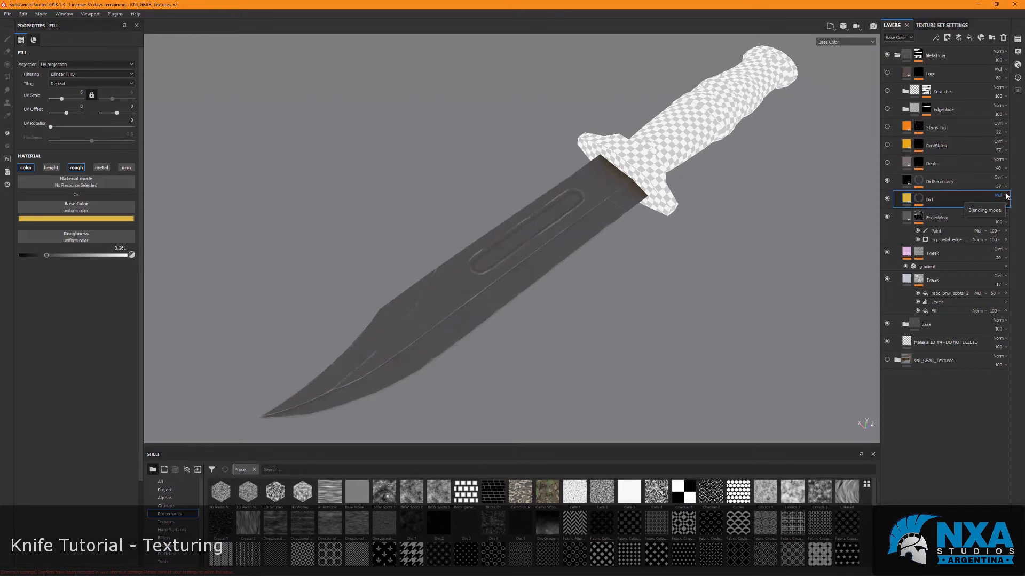
pyautogui.click(1007, 198)
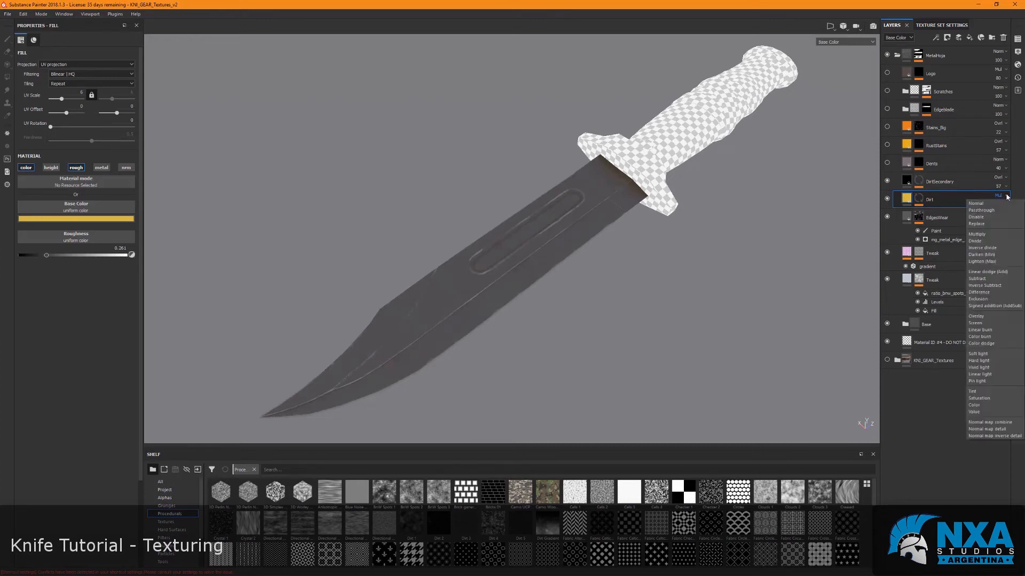
pyautogui.click(990, 237)
pyautogui.click(107, 220)
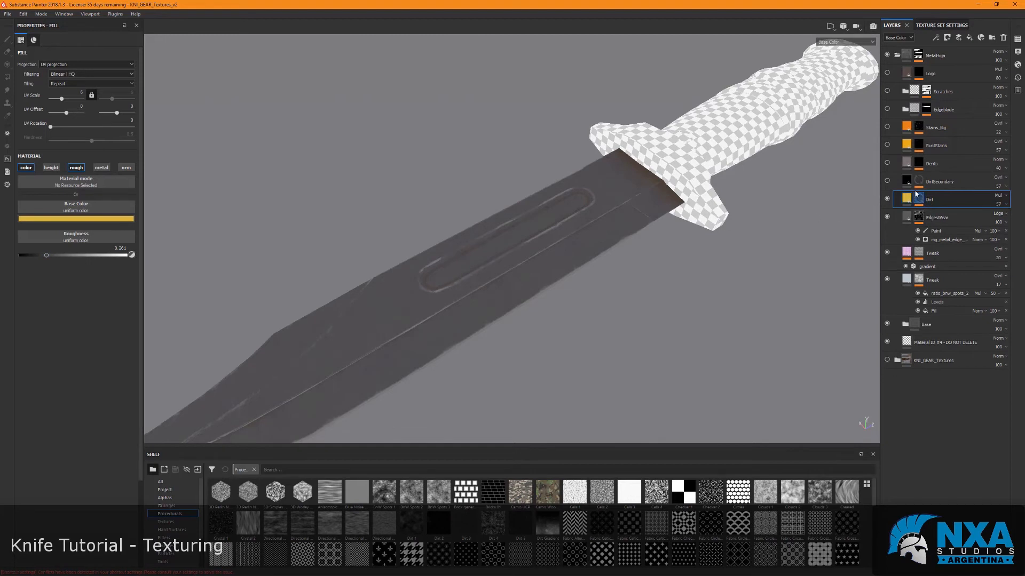
# Disable the height channel of the DirtSecondary fill layer.
pyautogui.click(906, 183)
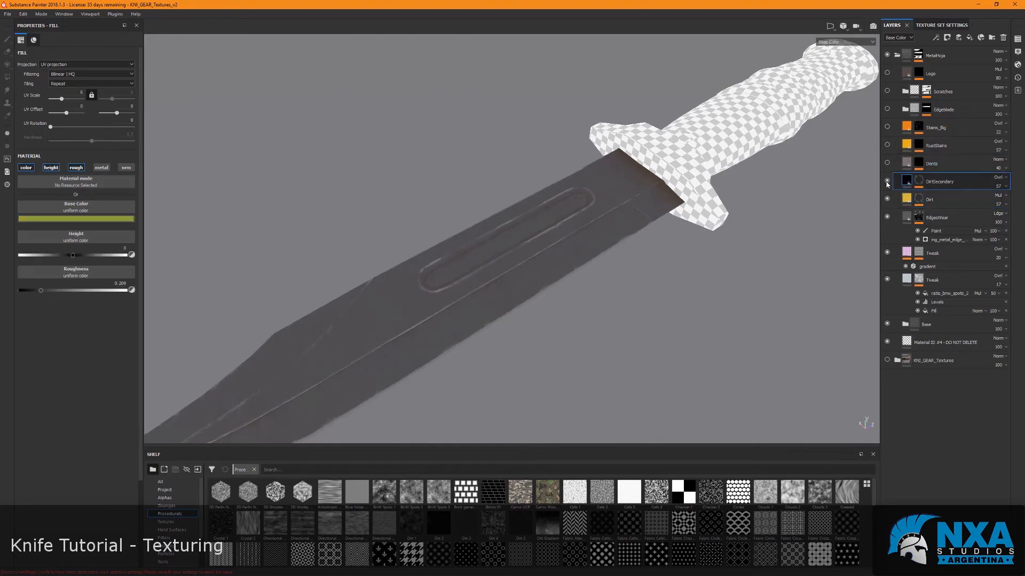
pyautogui.scroll(2, 668, 262)
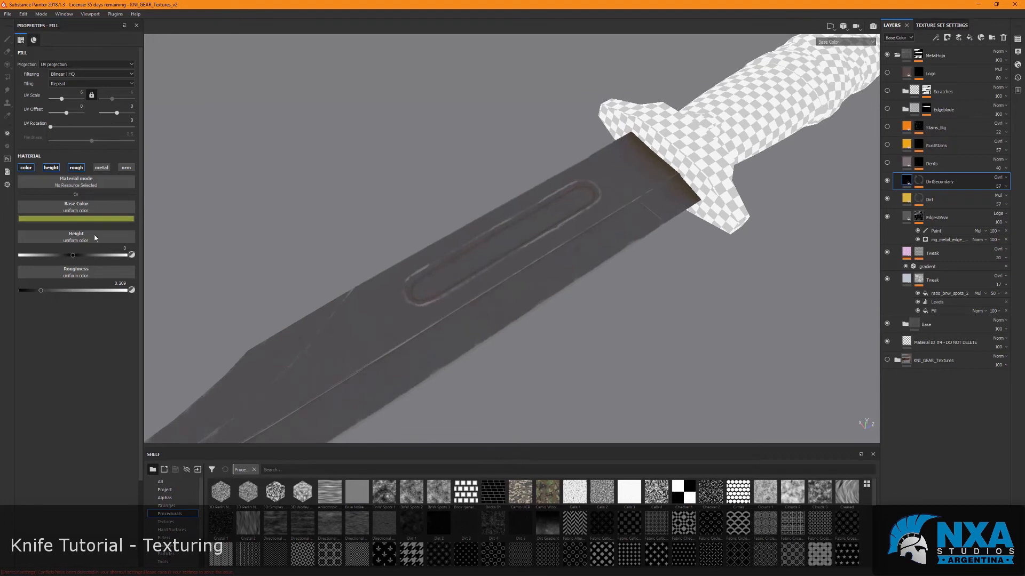
pyautogui.click(52, 168)
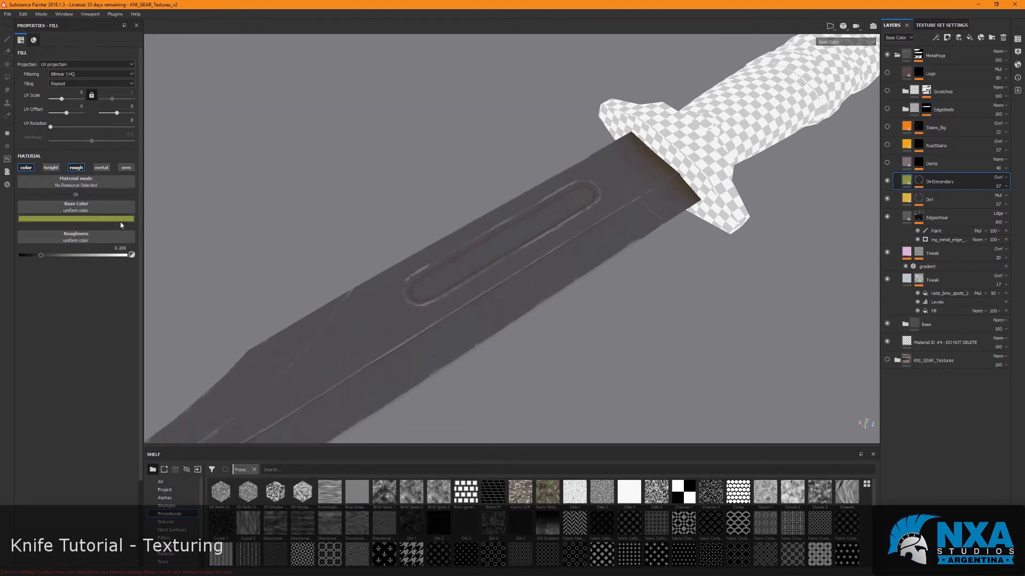
# Compare the blade near the guard with DirtSecondary hidden and shown in the material view.
pyautogui.keyDown('alt'); pyautogui.moveTo(660, 174); pyautogui.dragTo(626, 198); pyautogui.keyUp('alt')
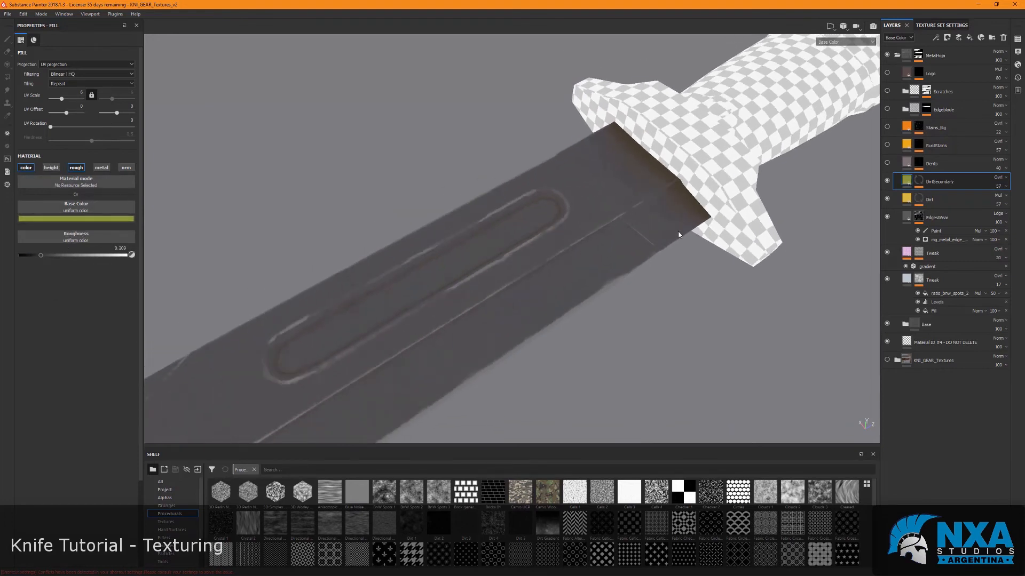
pyautogui.press('m')
pyautogui.keyDown('alt'); pyautogui.moveTo(643, 158); pyautogui.dragTo(866, 192); pyautogui.keyUp('alt')
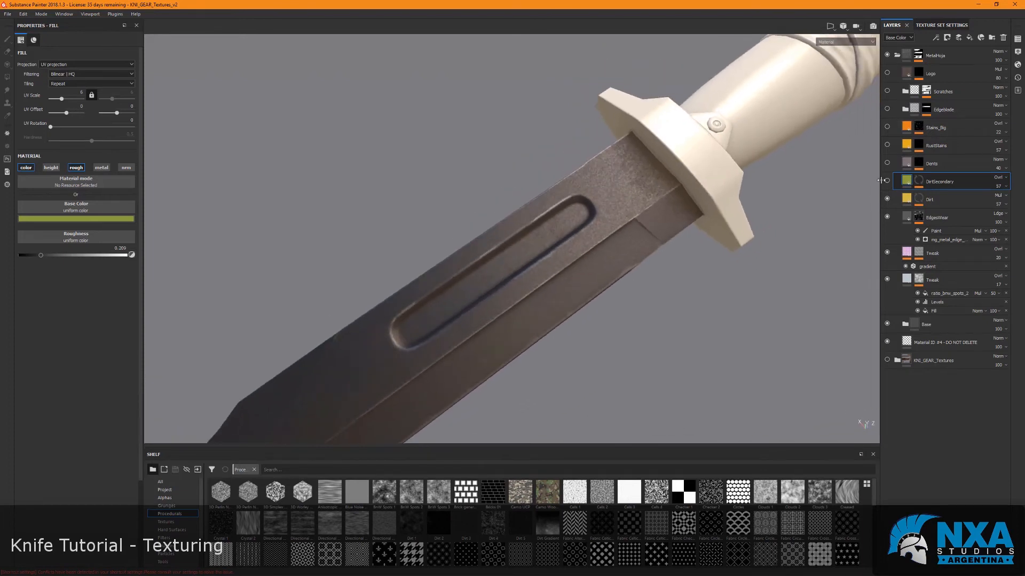
pyautogui.click(887, 182)
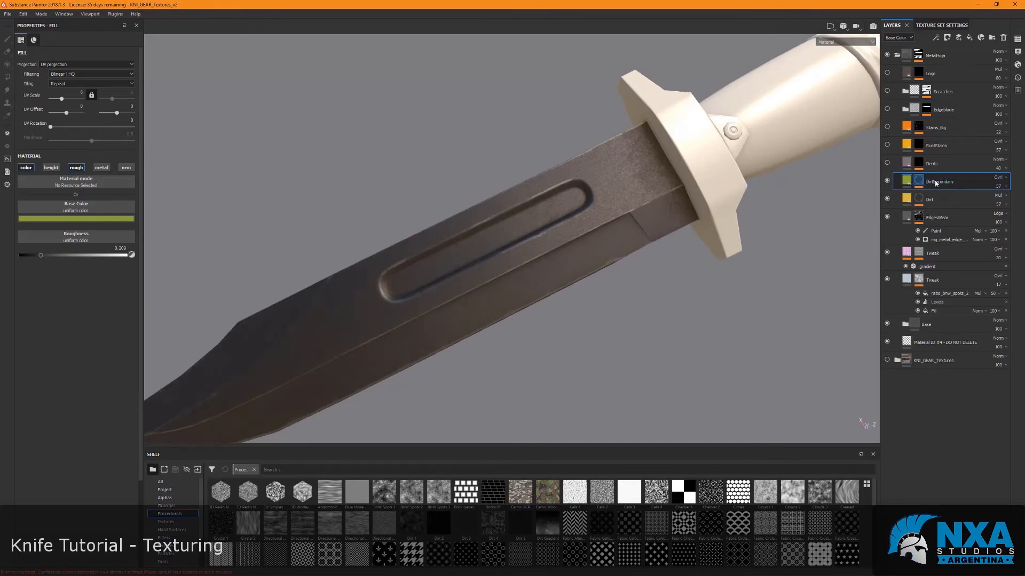
# Display the DirtSecondary and Dirt masks on the knife and open the Dirt mask's MG Dirt generator settings.
pyautogui.keyDown('alt'); pyautogui.click(922, 180); pyautogui.keyUp('alt')
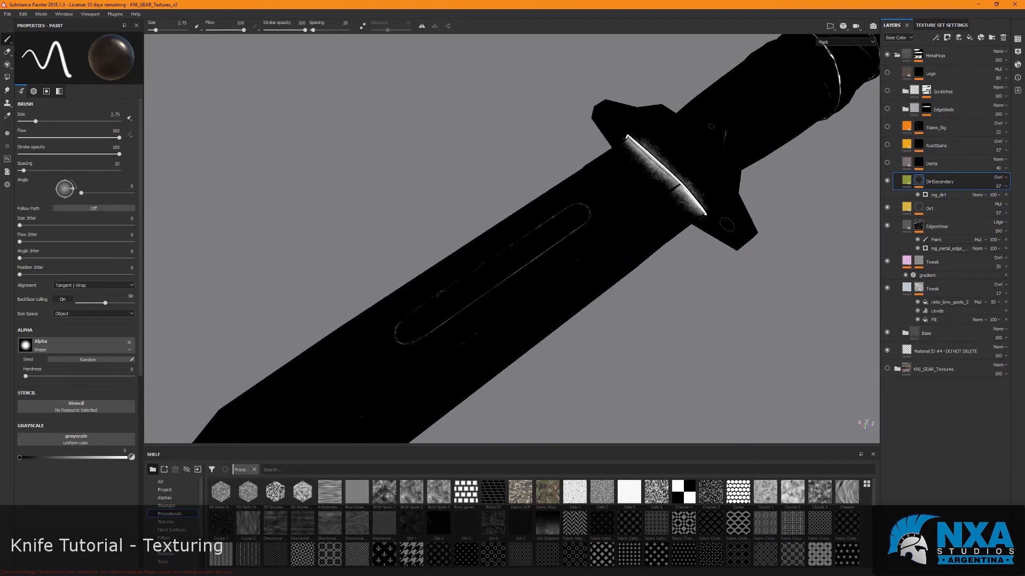
pyautogui.keyDown('alt'); pyautogui.click(918, 209); pyautogui.keyUp('alt')
pyautogui.click(942, 221)
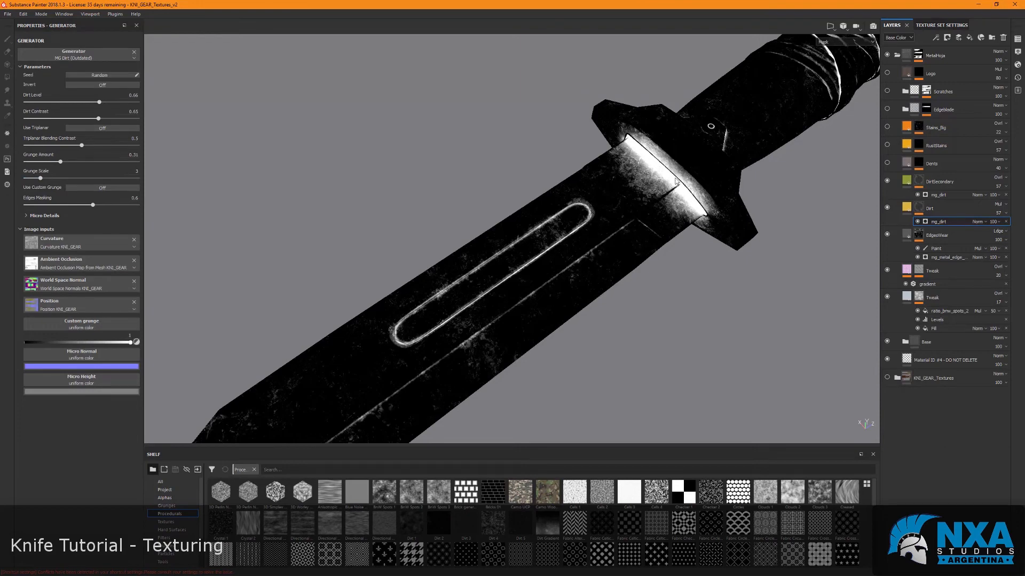
# Examine the blade's dirt effect in the material view from several angles and briefly check the dirt layer masks.
pyautogui.press('m')
pyautogui.keyDown('alt'); pyautogui.moveTo(589, 263); pyautogui.dragTo(635, 243); pyautogui.keyUp('alt')
pyautogui.keyDown('alt'); pyautogui.moveTo(635, 243); pyautogui.dragTo(639, 210, button='right'); pyautogui.keyUp('alt')
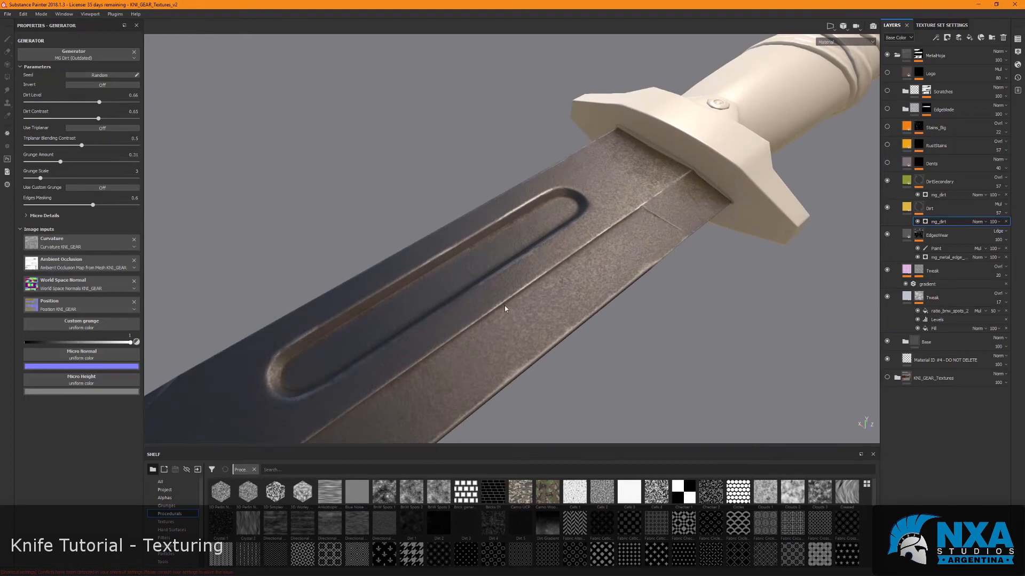
pyautogui.keyDown('alt'); pyautogui.moveTo(388, 353); pyautogui.dragTo(95, 263); pyautogui.keyUp('alt')
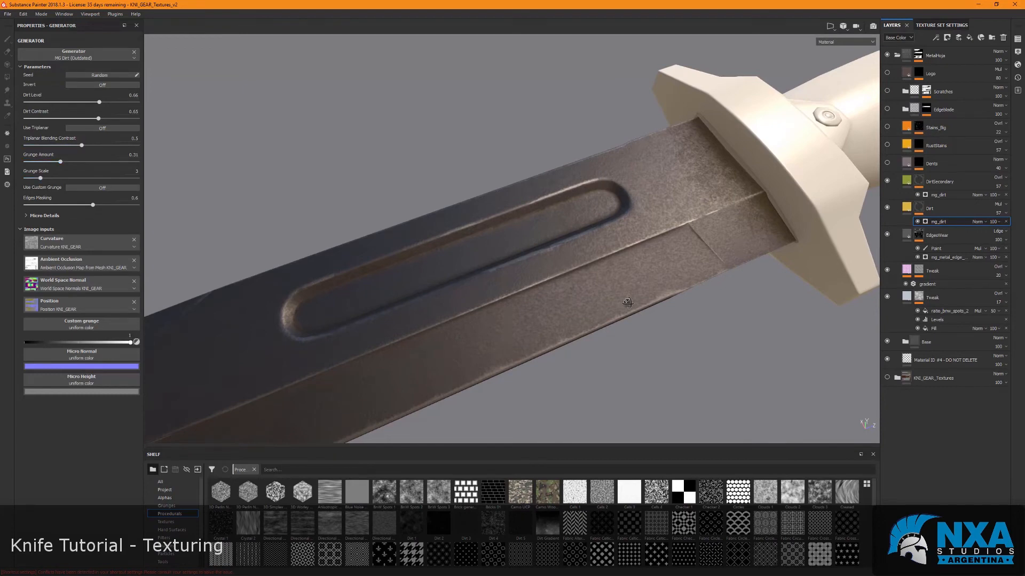
pyautogui.keyDown('alt'); pyautogui.moveTo(622, 304); pyautogui.dragTo(650, 101); pyautogui.keyUp('alt')
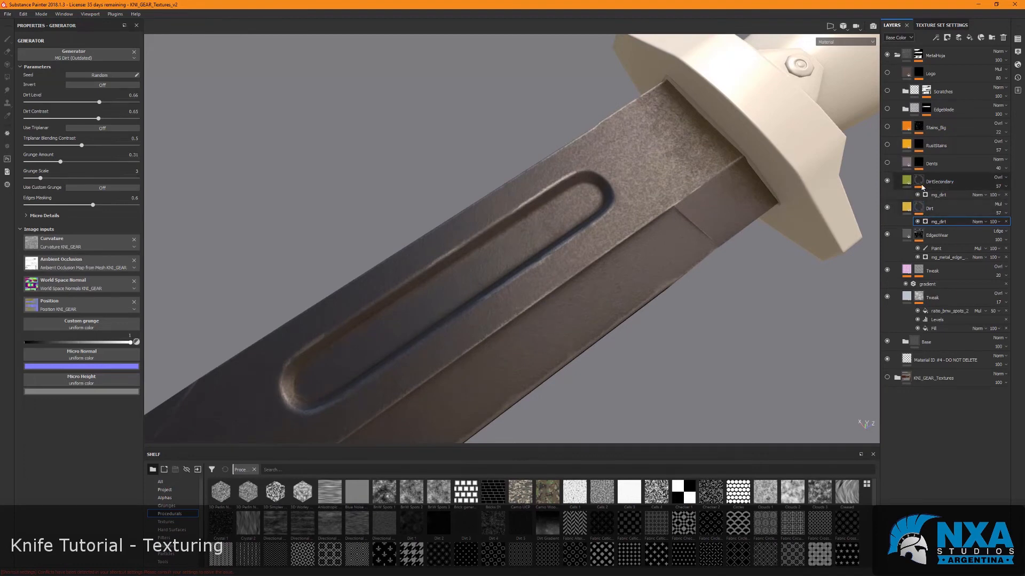
pyautogui.keyDown('alt'); pyautogui.click(920, 210); pyautogui.keyUp('alt')
pyautogui.keyDown('alt'); pyautogui.click(921, 212); pyautogui.keyUp('alt')
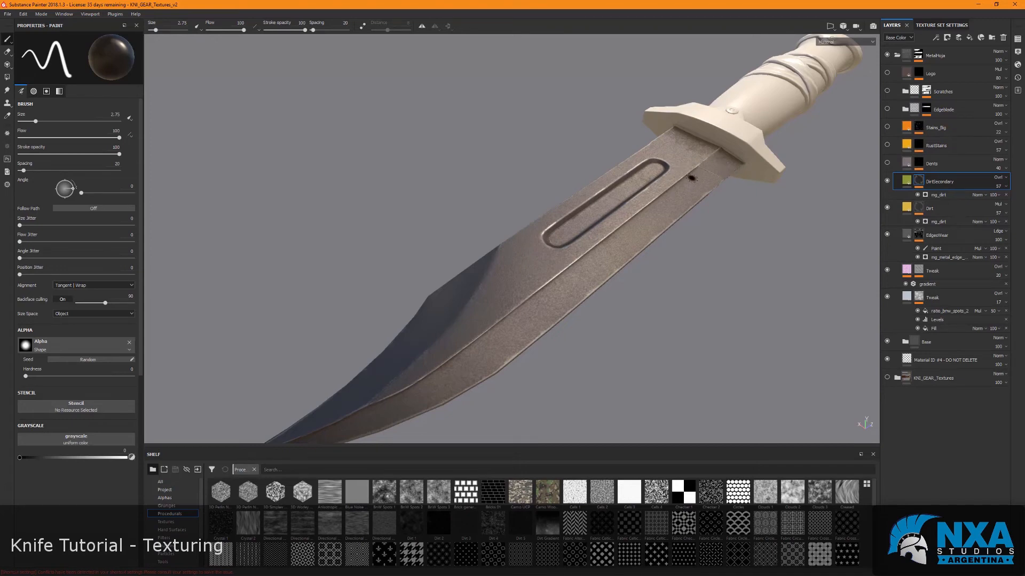
pyautogui.keyDown('alt'); pyautogui.moveTo(733, 260); pyautogui.dragTo(739, 296); pyautogui.keyUp('alt')
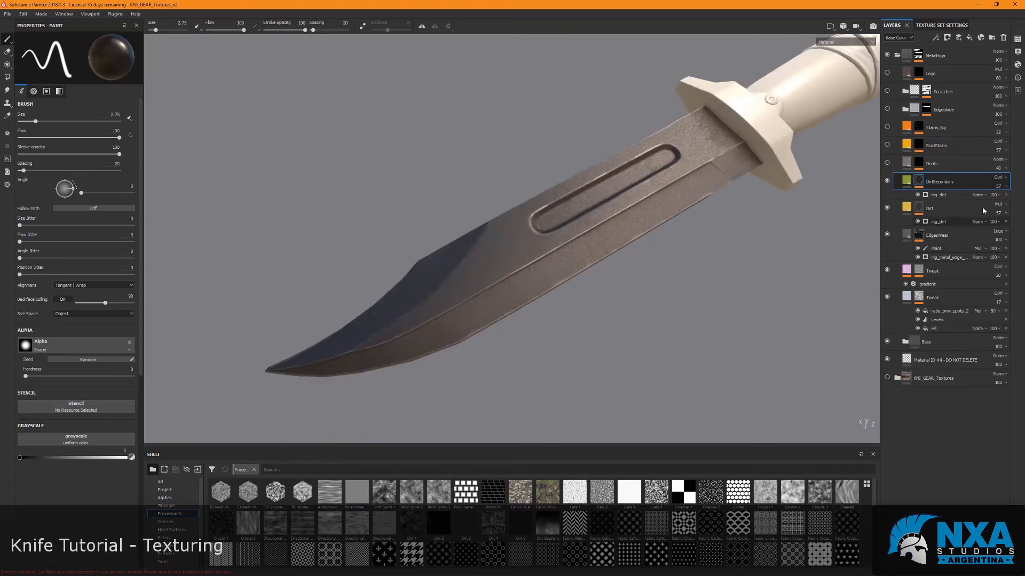
# Show the Dents layer, check its mask on the blade, and disable the height channel of its fill.
pyautogui.click(887, 162)
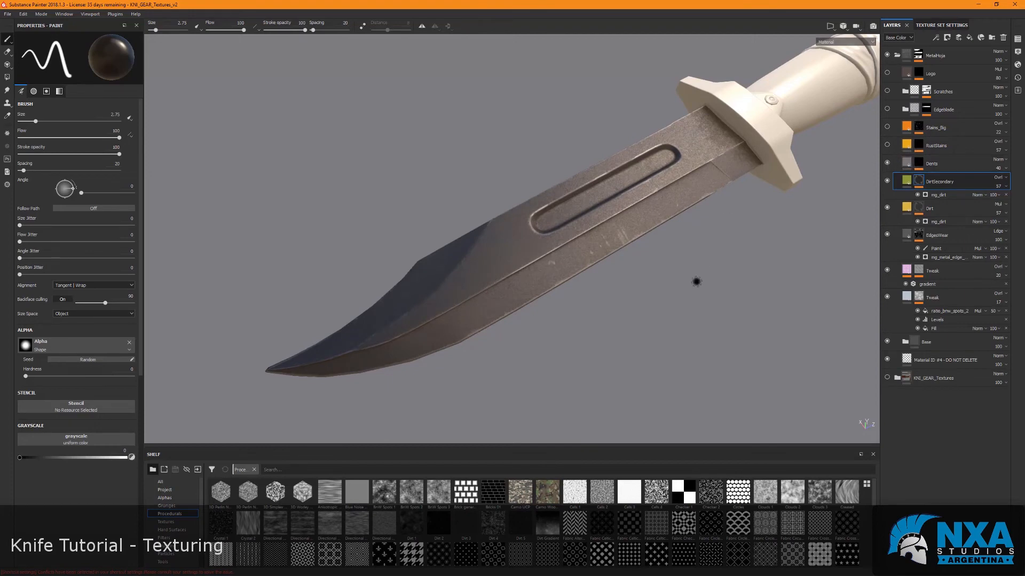
pyautogui.scroll(3, 696, 283)
pyautogui.keyDown('alt'); pyautogui.click(910, 165); pyautogui.keyUp('alt')
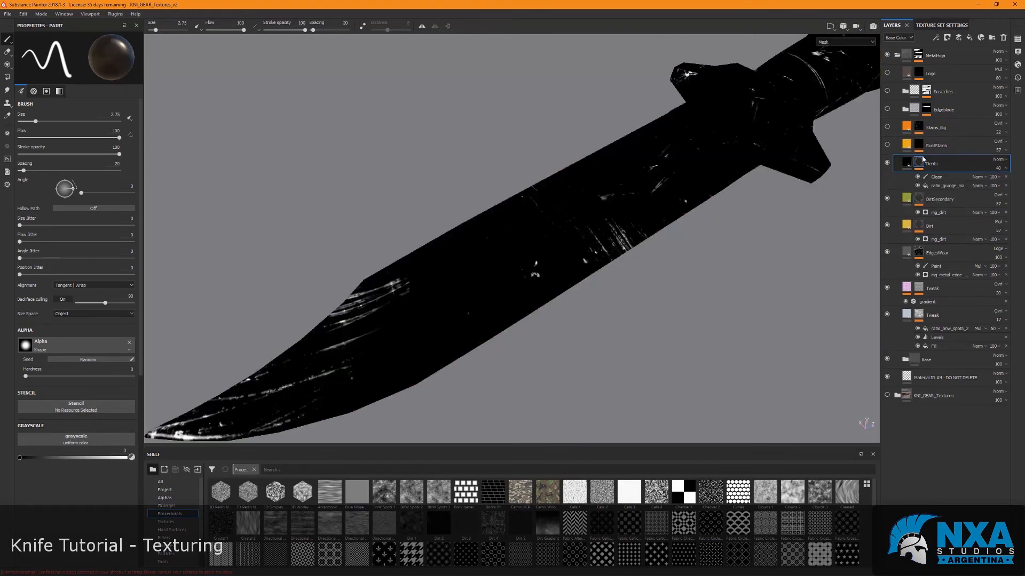
pyautogui.click(906, 163)
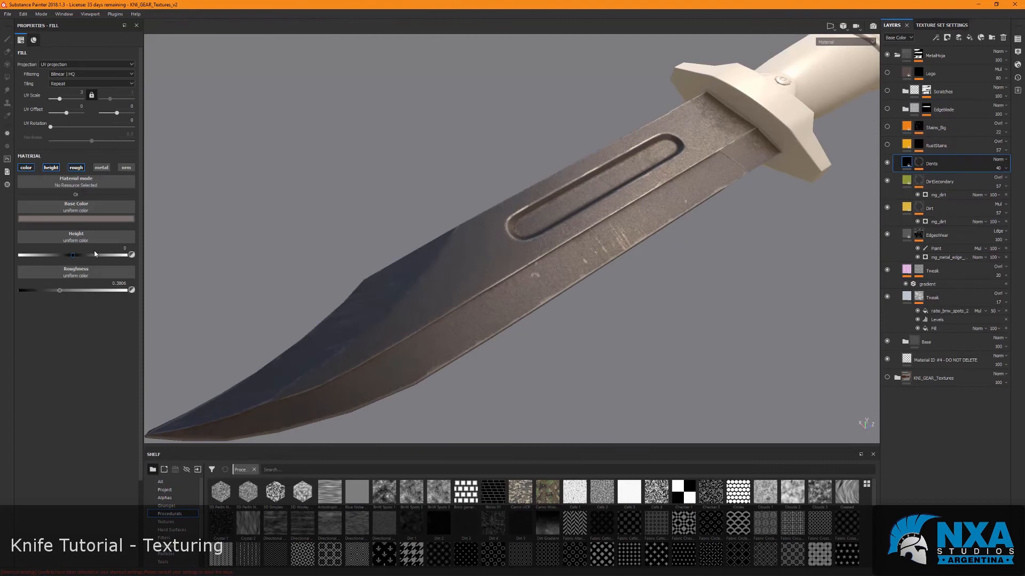
pyautogui.click(53, 168)
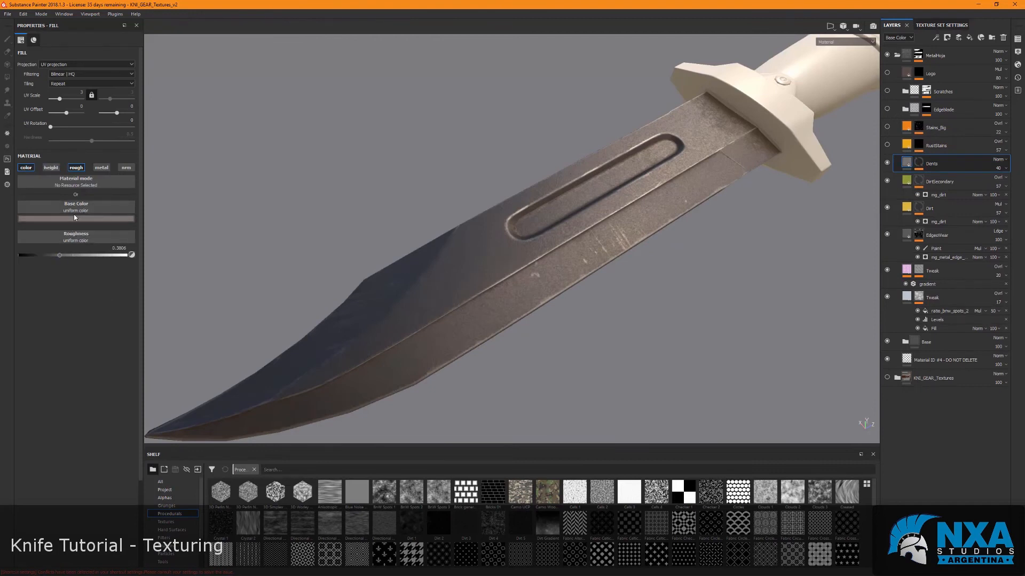
# Examine the dents up close by cycling through individual channels and viewing both blade areas in the material view.
pyautogui.keyDown('alt'); pyautogui.moveTo(649, 243); pyautogui.dragTo(630, 243); pyautogui.keyUp('alt')
pyautogui.scroll(3, 639, 244)
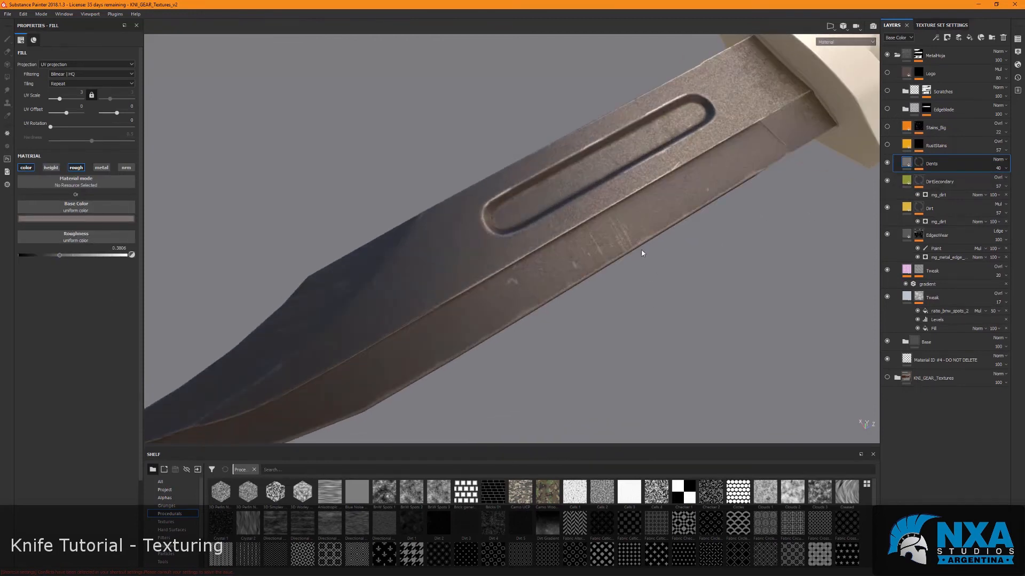
pyautogui.press('c')
pyautogui.press('c')
pyautogui.press('c')
pyautogui.press('c')
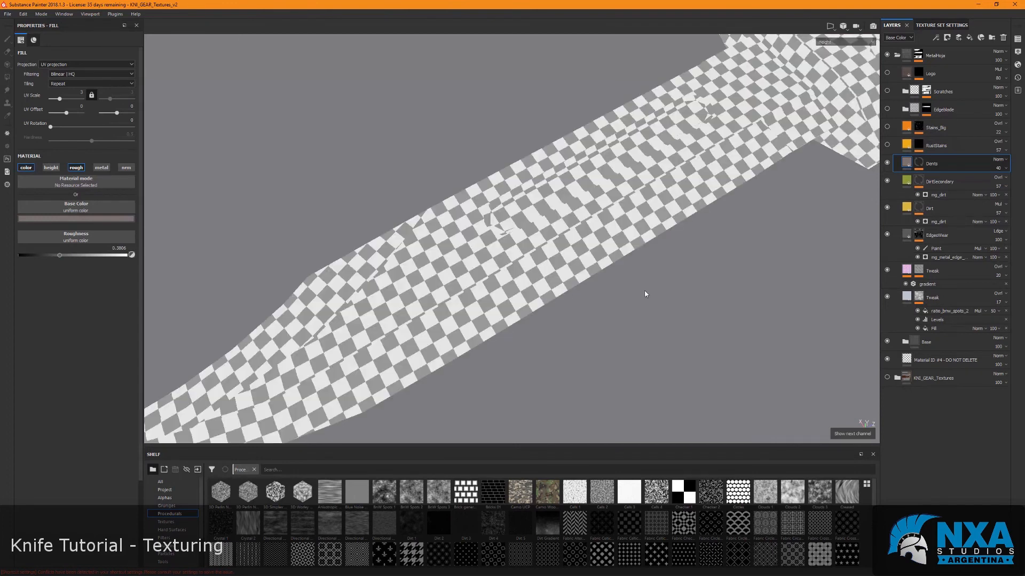
pyautogui.keyDown('alt'); pyautogui.moveTo(650, 285); pyautogui.dragTo(556, 267); pyautogui.keyUp('alt')
pyautogui.press('m')
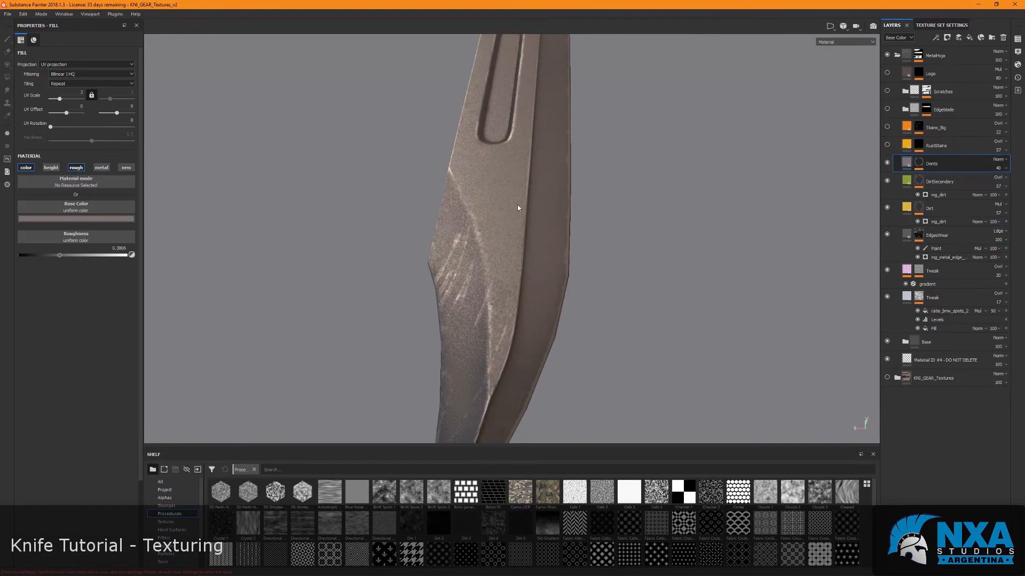
pyautogui.keyDown('alt'); pyautogui.moveTo(449, 310); pyautogui.dragTo(539, 268); pyautogui.keyUp('alt')
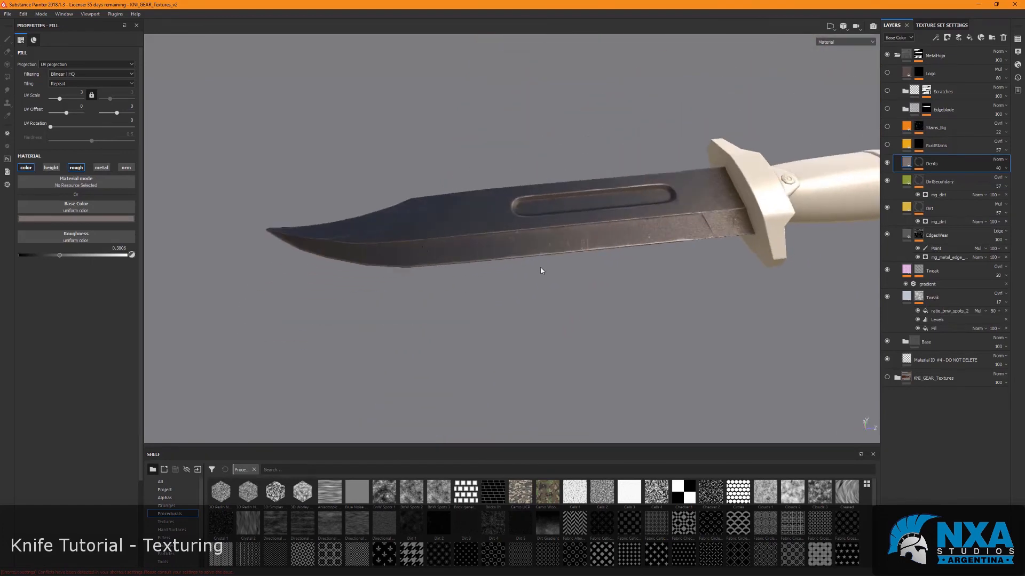
pyautogui.keyDown('alt'); pyautogui.moveTo(619, 251); pyautogui.dragTo(659, 231); pyautogui.keyUp('alt')
# Check the RustStains mask, show that layer on the blade in the material view, and open its Dirt 1 fill settings.
pyautogui.keyDown('alt'); pyautogui.click(918, 144); pyautogui.keyUp('alt')
pyautogui.keyDown('alt'); pyautogui.moveTo(843, 187); pyautogui.dragTo(873, 162); pyautogui.keyUp('alt')
pyautogui.scroll(3, 575, 231)
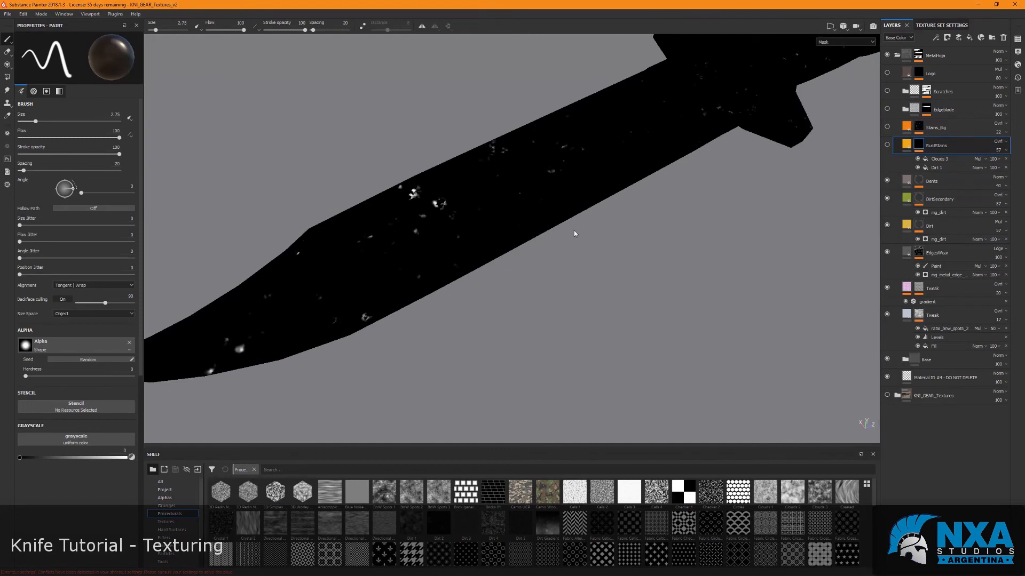
pyautogui.keyDown('alt'); pyautogui.moveTo(574, 231); pyautogui.dragTo(603, 222); pyautogui.keyUp('alt')
pyautogui.click(887, 145)
pyautogui.press('m')
pyautogui.keyDown('alt'); pyautogui.moveTo(447, 247); pyautogui.dragTo(588, 203); pyautogui.keyUp('alt')
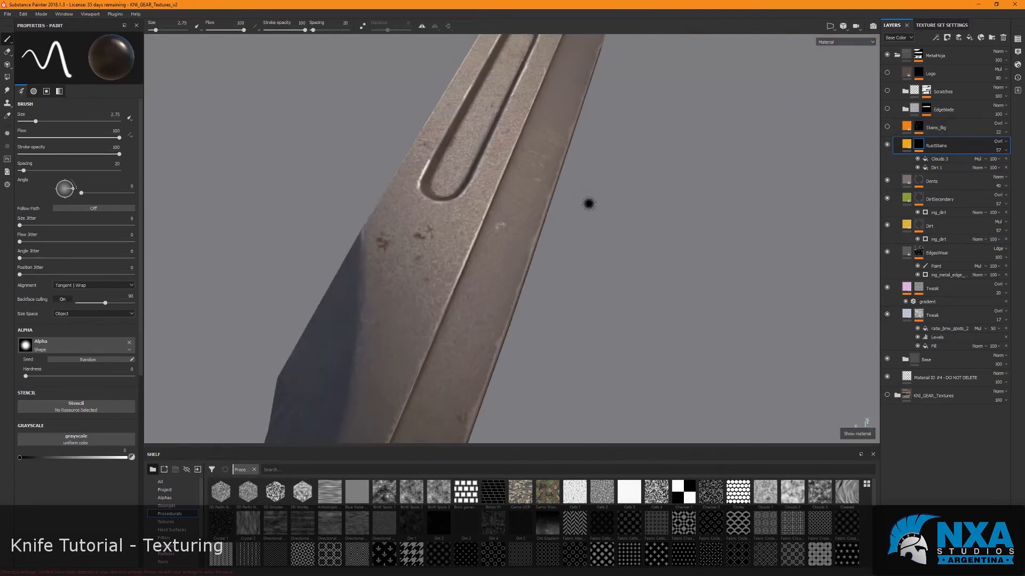
pyautogui.scroll(-3, 377, 258)
pyautogui.keyDown('alt'); pyautogui.moveTo(513, 257); pyautogui.dragTo(604, 274); pyautogui.keyUp('alt')
pyautogui.click(936, 167)
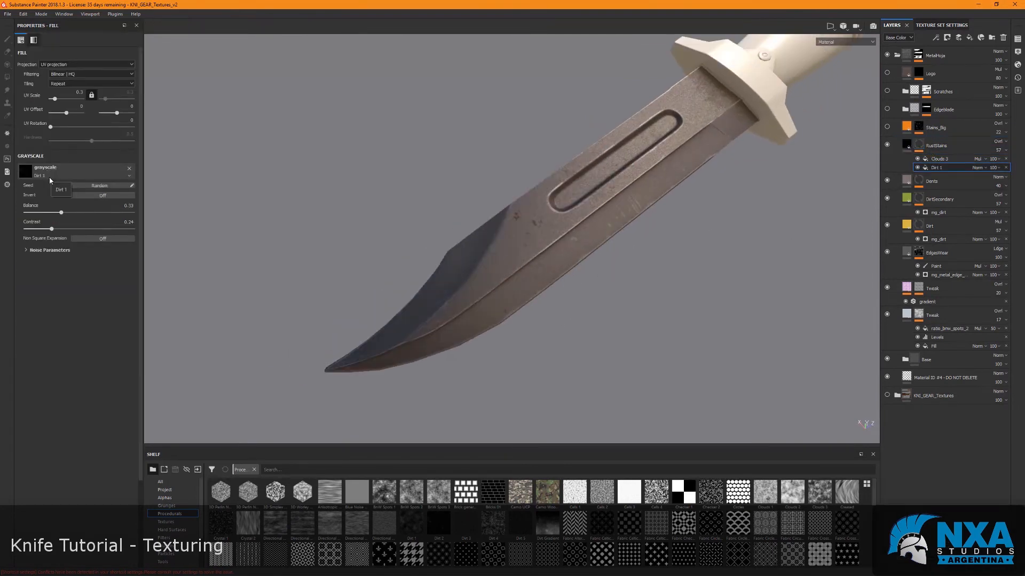
# Try adding a fill with the Dirt 2 procedural to the RustStains mask.
pyautogui.rightClick(919, 144)
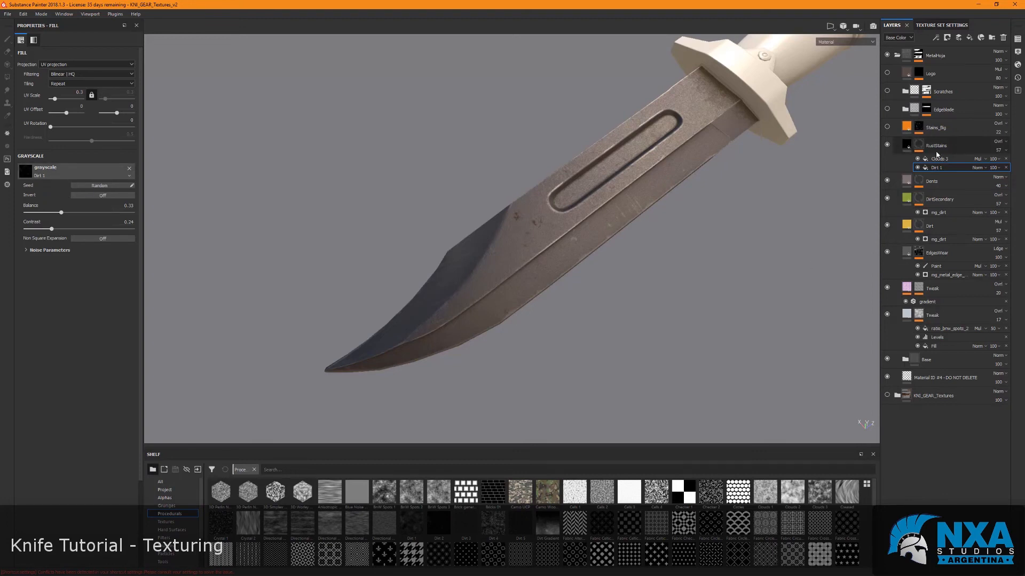
pyautogui.click(950, 301)
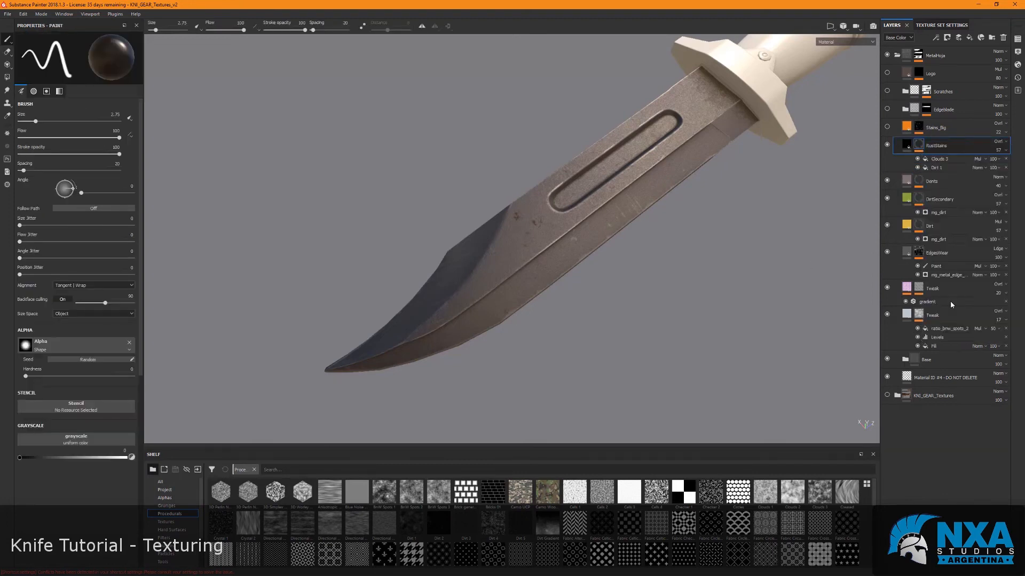
pyautogui.click(76, 168)
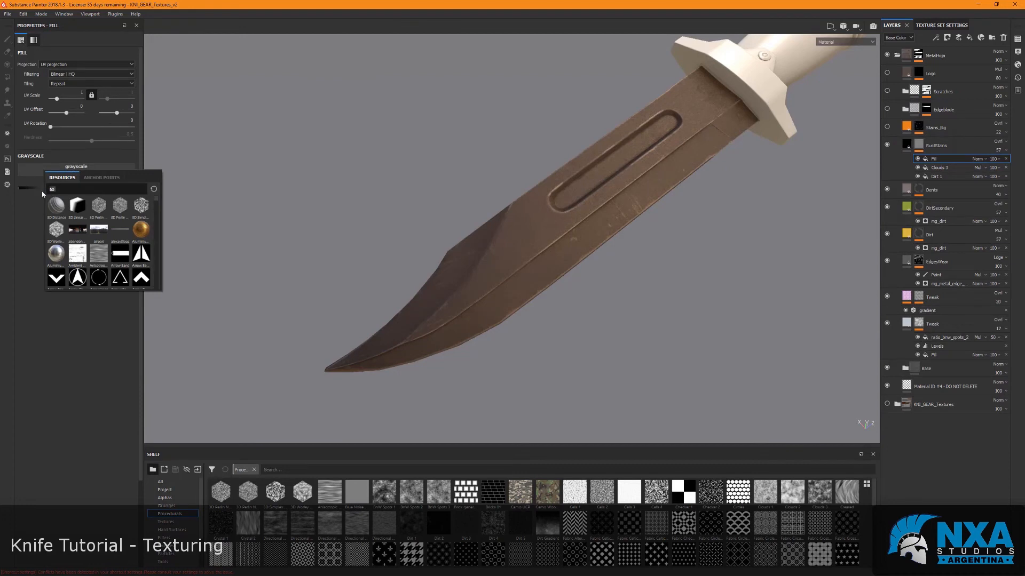
pyautogui.click(167, 533)
pyautogui.scroll(-2, 167, 532)
pyautogui.scroll(1, 167, 529)
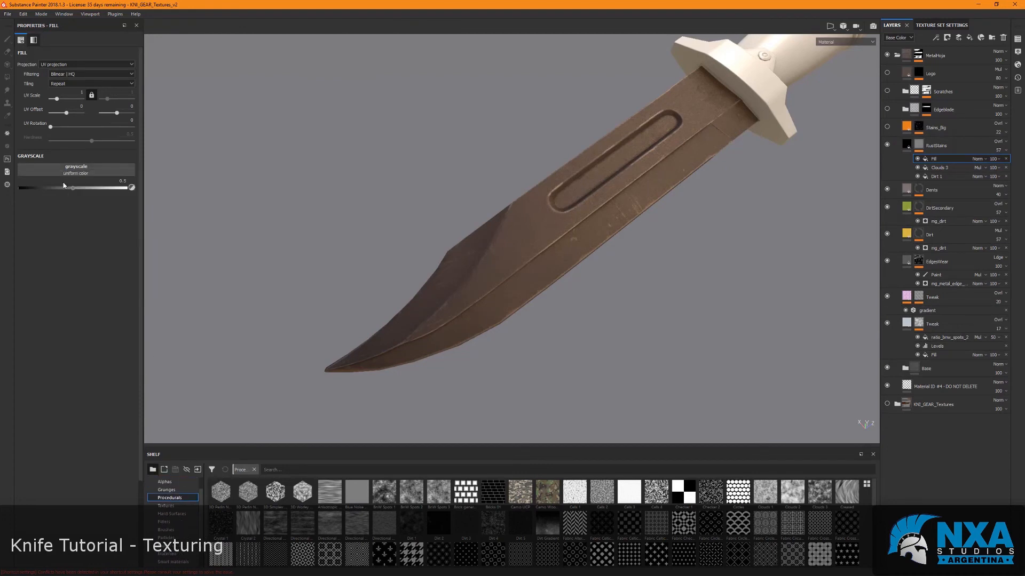
pyautogui.click(62, 174)
pyautogui.write('dirt')
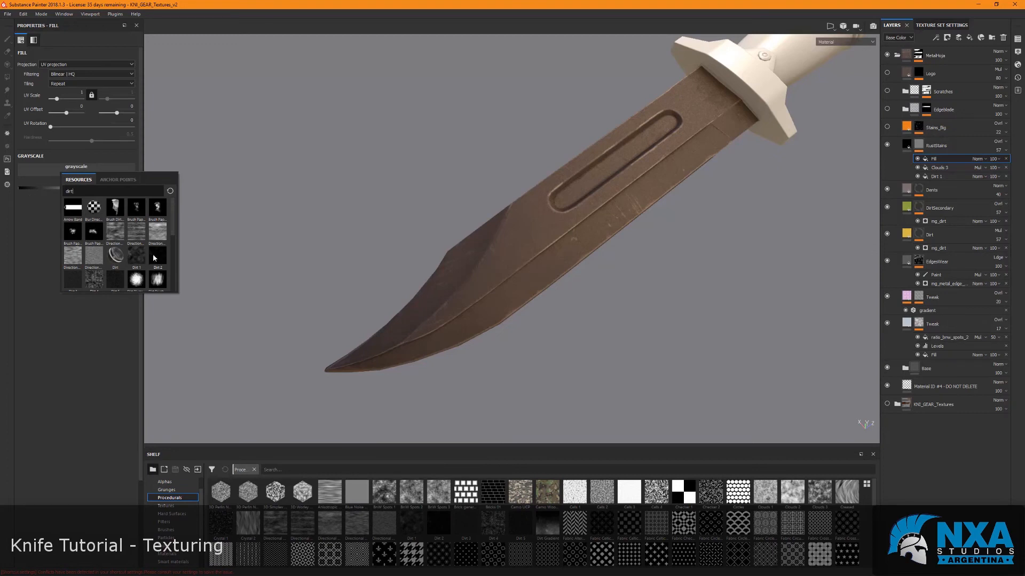
pyautogui.moveTo(157, 258)
pyautogui.click(157, 262)
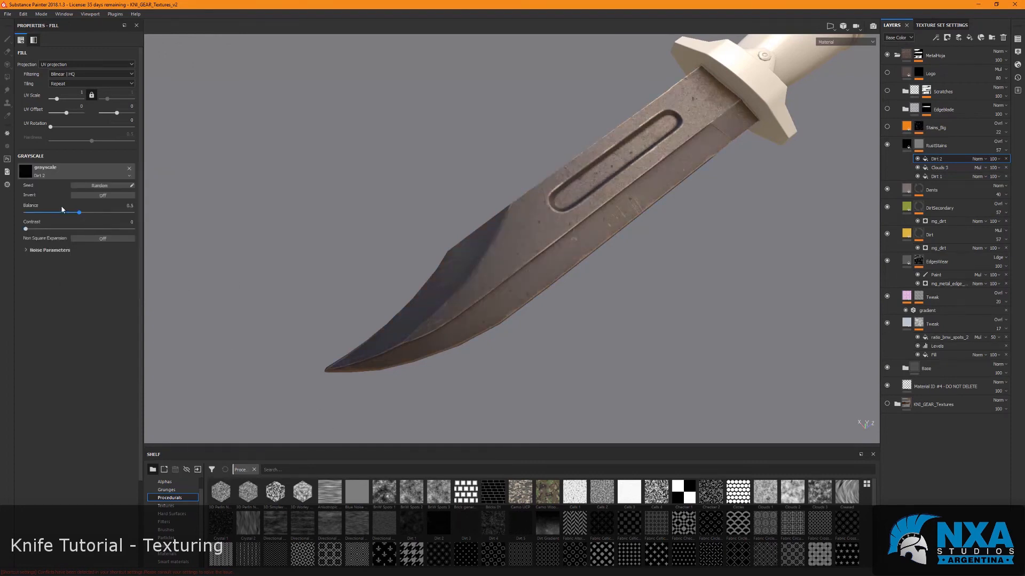
# Try a balance of 0.39 and a contrast of 0.38 on the Dirt 2 fill.
pyautogui.moveTo(58, 230); pyautogui.dragTo(67, 229)
pyautogui.click(88, 195)
pyautogui.click(90, 196)
pyautogui.click(377, 206)
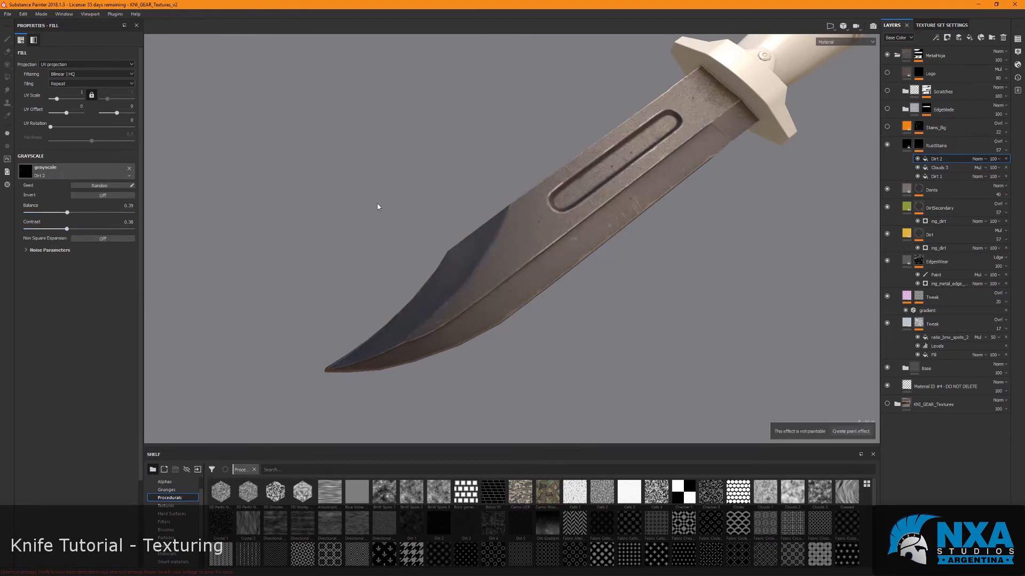
# Undo the Dirt 2 adjustments and the fill added to the RustStains mask.
pyautogui.hotkey('ctrl', 'z')
pyautogui.hotkey('ctrl', 'z')
pyautogui.hotkey('ctrl', 'z')
pyautogui.hotkey('ctrl', 'z')
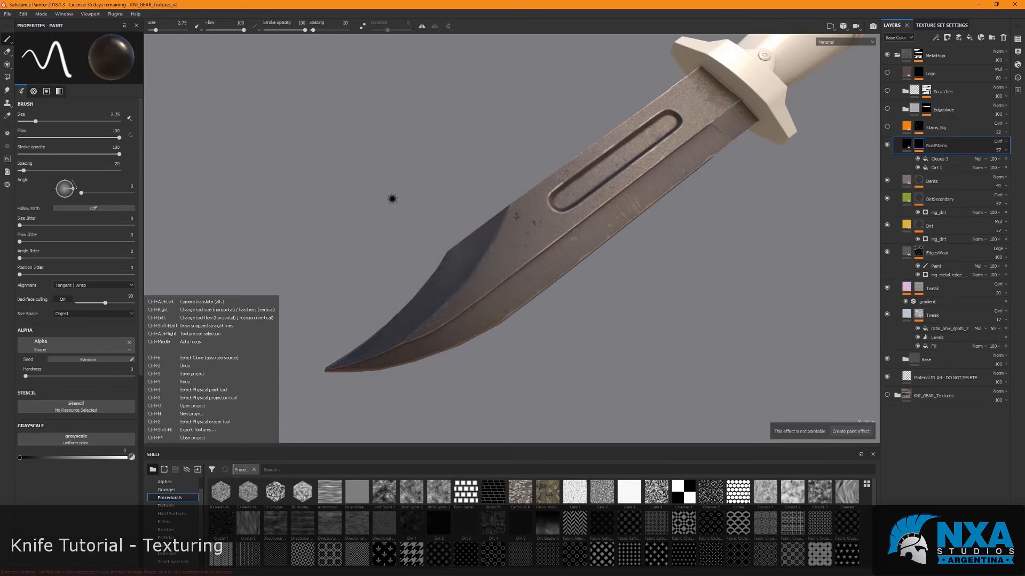
pyautogui.hotkey('ctrl', 'z')
# Display the RustStains mask on the knife with its Clouds 3 fill hidden to isolate Dirt 1.
pyautogui.keyDown('alt'); pyautogui.moveTo(634, 278); pyautogui.dragTo(788, 208); pyautogui.keyUp('alt')
pyautogui.click(888, 145)
pyautogui.keyDown('alt'); pyautogui.click(920, 148); pyautogui.keyUp('alt')
pyautogui.click(917, 159)
pyautogui.keyDown('alt'); pyautogui.moveTo(660, 308); pyautogui.dragTo(688, 314); pyautogui.keyUp('alt')
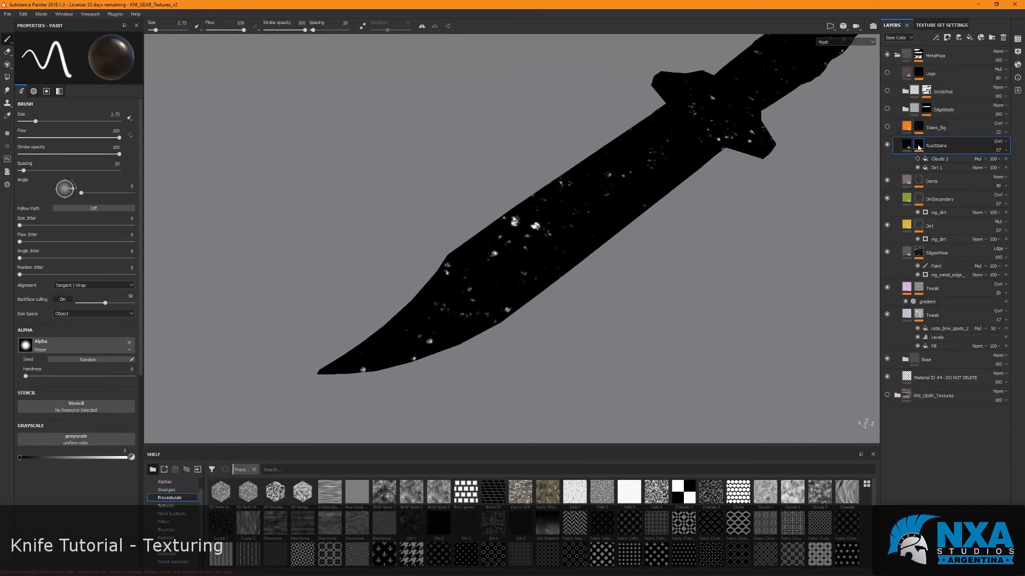
# Turn the Clouds 3 fill back on in the RustStains mask and adjust its balance to break up the Dirt 1 spots.
pyautogui.click(938, 160)
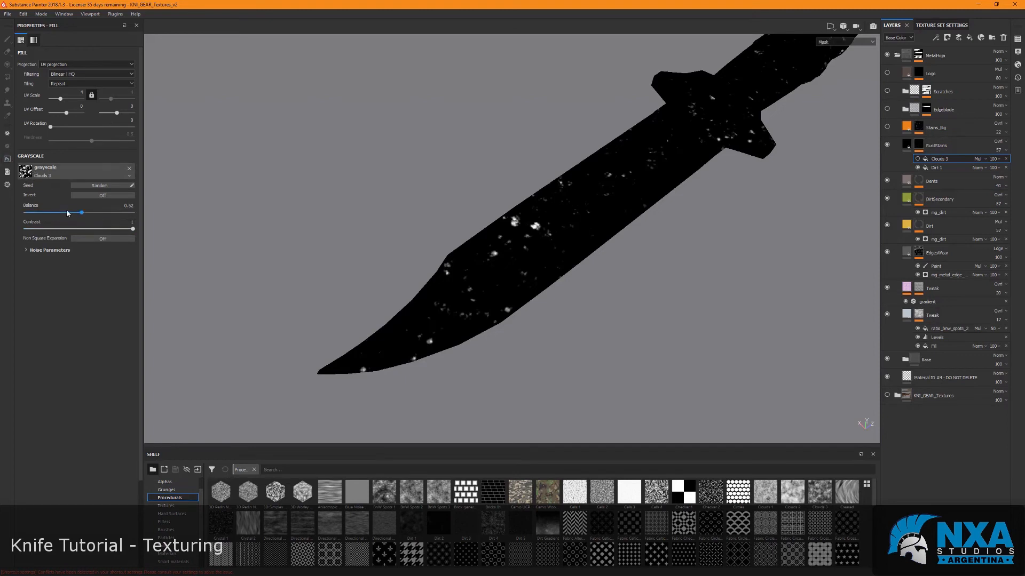
pyautogui.moveTo(74, 213)
pyautogui.mouseDown()
pyautogui.moveTo(59, 213)
pyautogui.moveTo(74, 213)
pyautogui.mouseUp()
pyautogui.click(917, 159)
pyautogui.moveTo(73, 213)
pyautogui.mouseDown()
pyautogui.moveTo(63, 213)
pyautogui.moveTo(84, 213)
pyautogui.mouseUp()
pyautogui.click(933, 168)
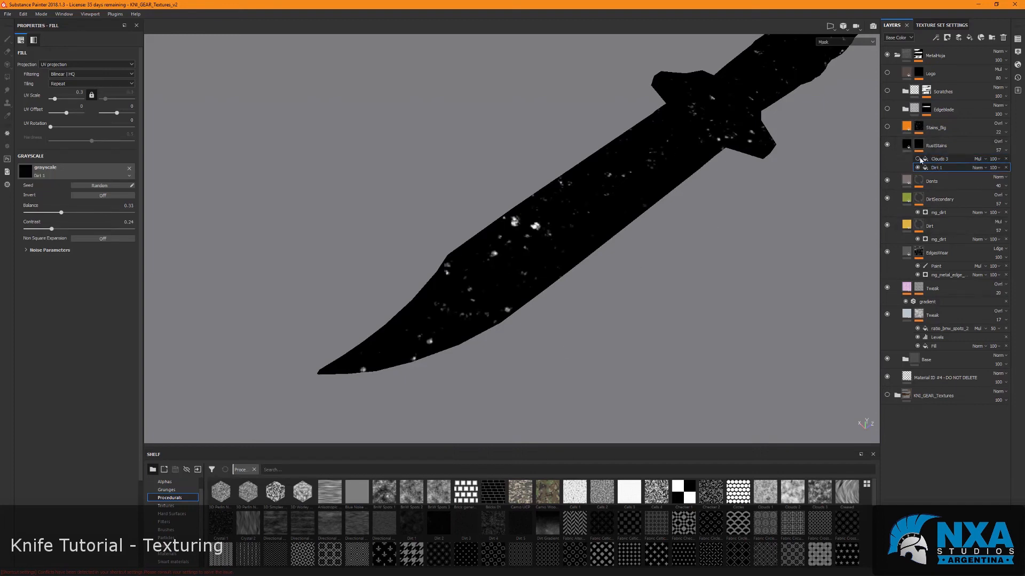
pyautogui.click(939, 159)
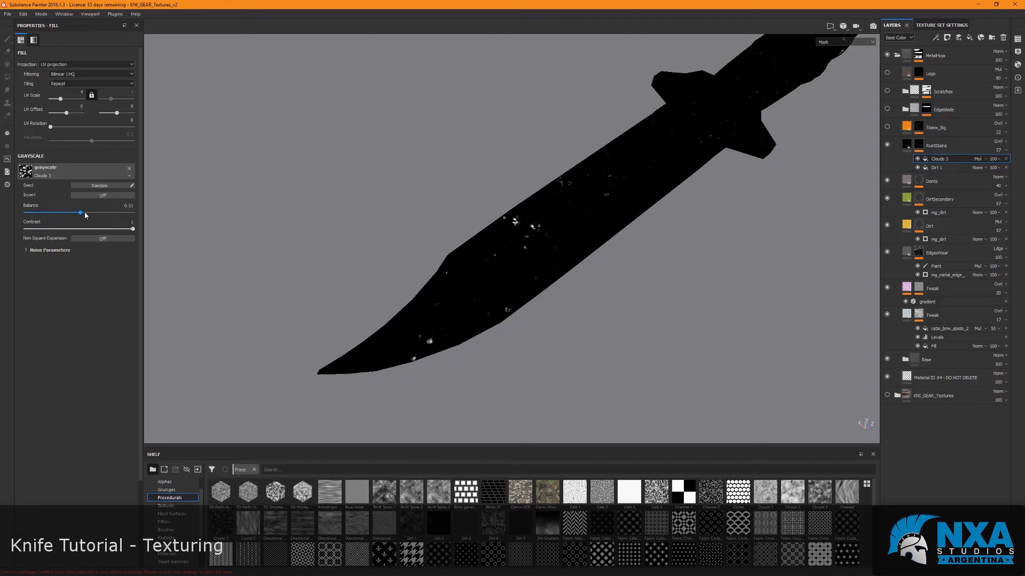
pyautogui.moveTo(77, 216)
pyautogui.mouseDown()
pyautogui.moveTo(65, 214)
pyautogui.moveTo(83, 217)
pyautogui.mouseUp()
# Compare the RustStains layer on the blade in the material view with its mask.
pyautogui.click(937, 145)
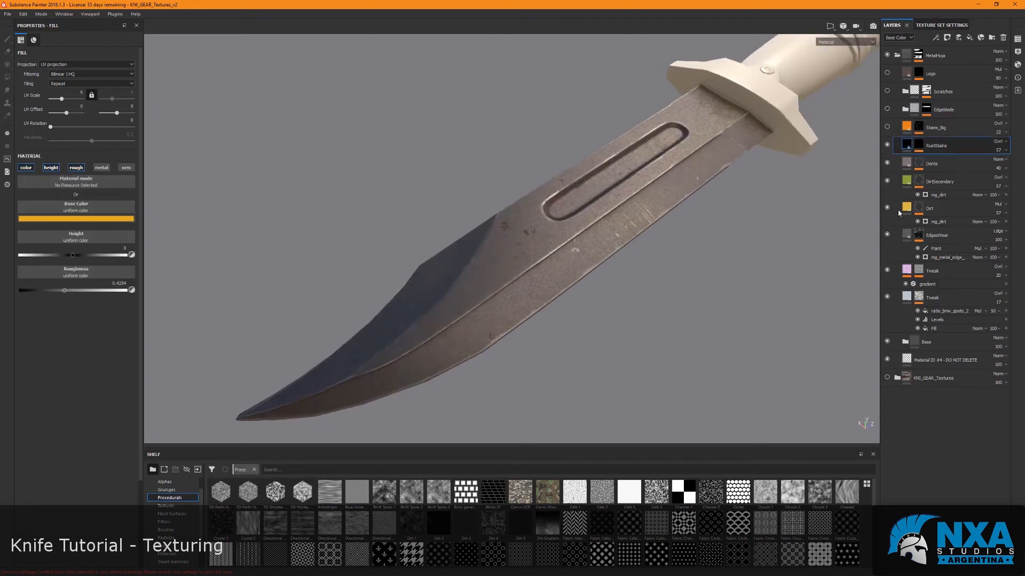
pyautogui.keyDown('alt'); pyautogui.click(918, 146); pyautogui.keyUp('alt')
pyautogui.keyDown('alt'); pyautogui.moveTo(586, 275); pyautogui.dragTo(608, 288); pyautogui.keyUp('alt')
pyautogui.keyDown('alt'); pyautogui.moveTo(608, 288); pyautogui.dragTo(653, 293, button='right'); pyautogui.keyUp('alt')
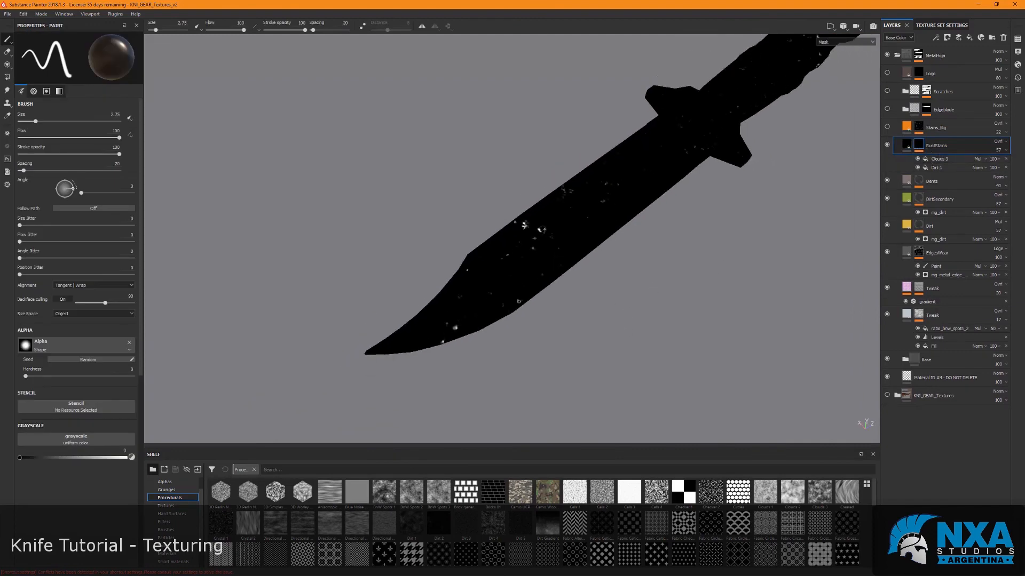
# Show the Stains_Big layer and disable the height channel of the RustStains fill.
pyautogui.click(906, 147)
pyautogui.keyDown('alt'); pyautogui.moveTo(667, 260); pyautogui.dragTo(694, 285); pyautogui.keyUp('alt')
pyautogui.click(887, 127)
pyautogui.keyDown('alt'); pyautogui.moveTo(732, 257); pyautogui.dragTo(624, 266); pyautogui.keyUp('alt')
pyautogui.click(52, 168)
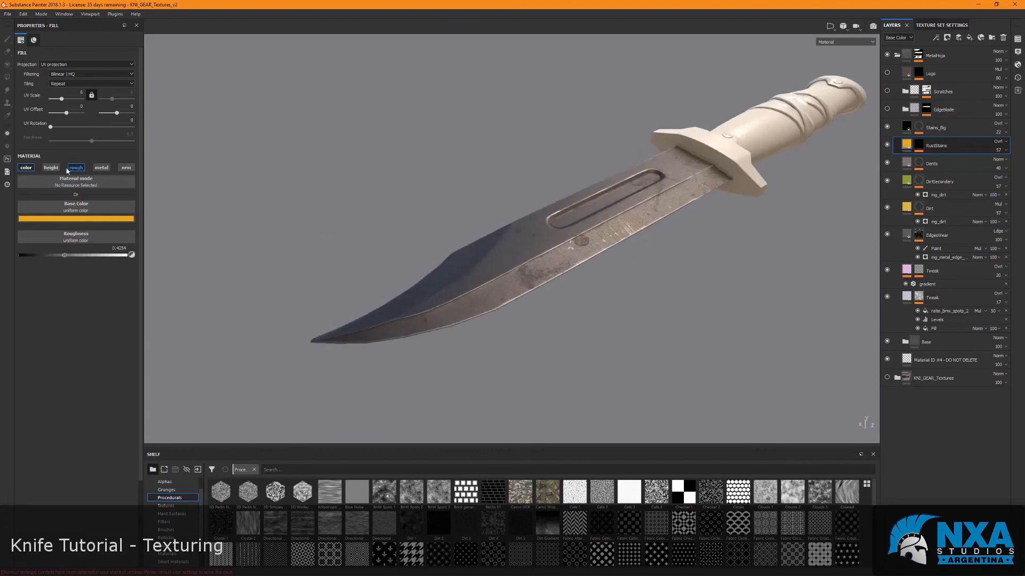
# Inspect the Stains_Big mask with its Grunge Stains Leaky fill settings and the layer's fill material on the blade.
pyautogui.keyDown('alt'); pyautogui.click(919, 129); pyautogui.keyUp('alt')
pyautogui.click(940, 142)
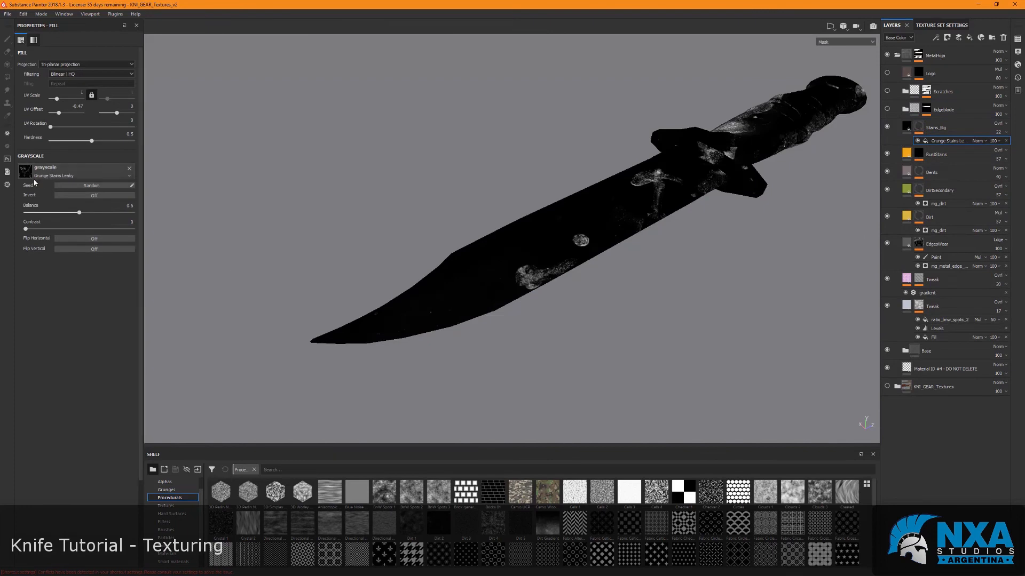
pyautogui.scroll(2, 431, 249)
pyautogui.scroll(-2, 431, 249)
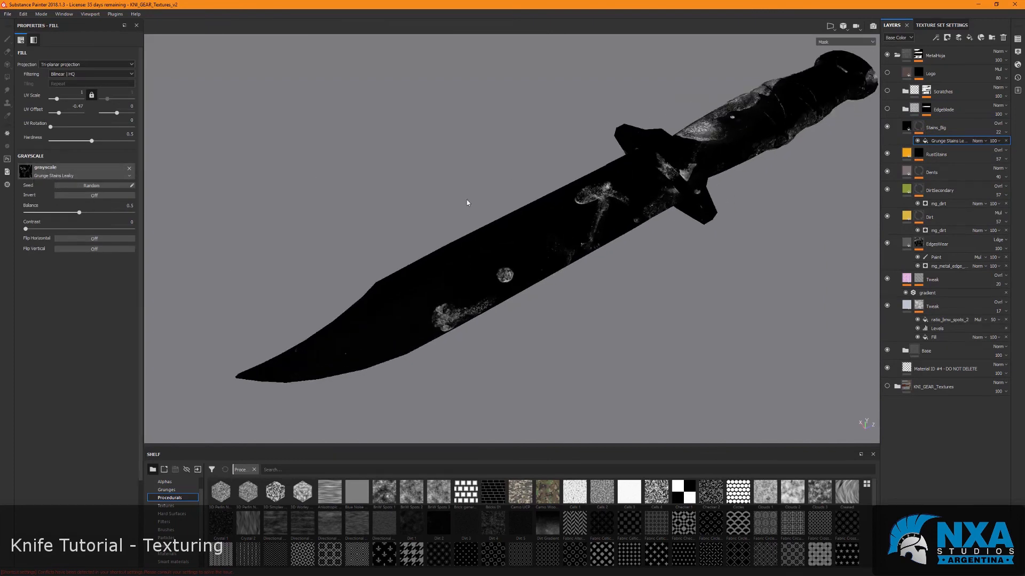
pyautogui.click(908, 129)
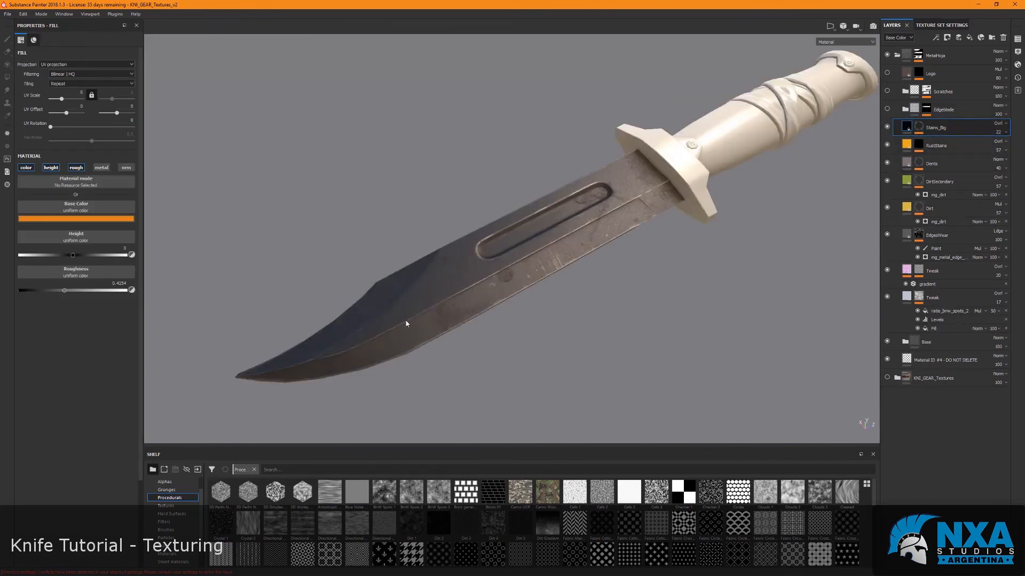
pyautogui.keyDown('alt'); pyautogui.moveTo(694, 272); pyautogui.dragTo(664, 183); pyautogui.keyUp('alt')
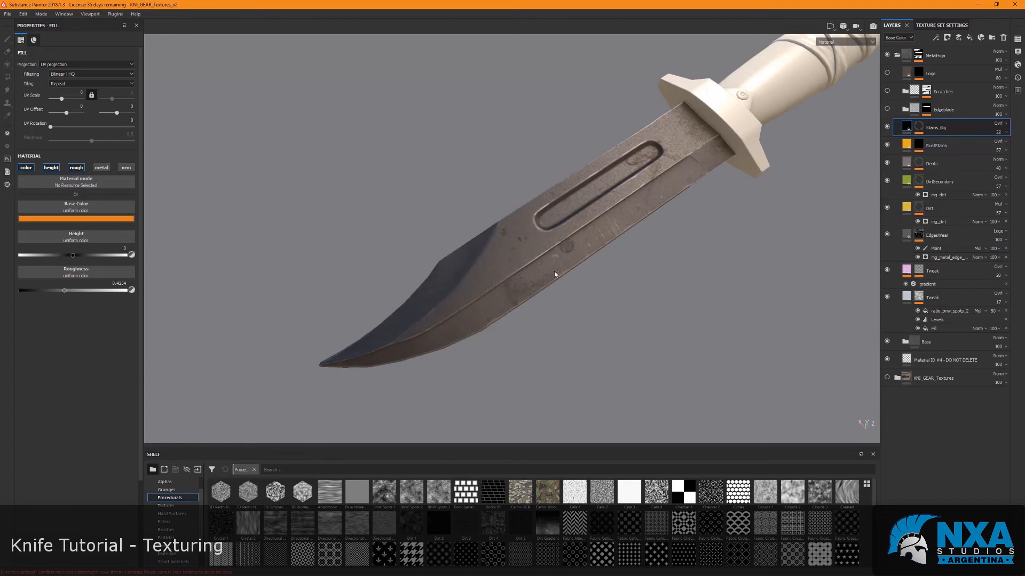
# Check the EdgeBlade folder's painted mask along the cutting edge, then expand the folder and make it visible.
pyautogui.keyDown('alt'); pyautogui.moveTo(706, 184); pyautogui.dragTo(704, 173); pyautogui.keyUp('alt')
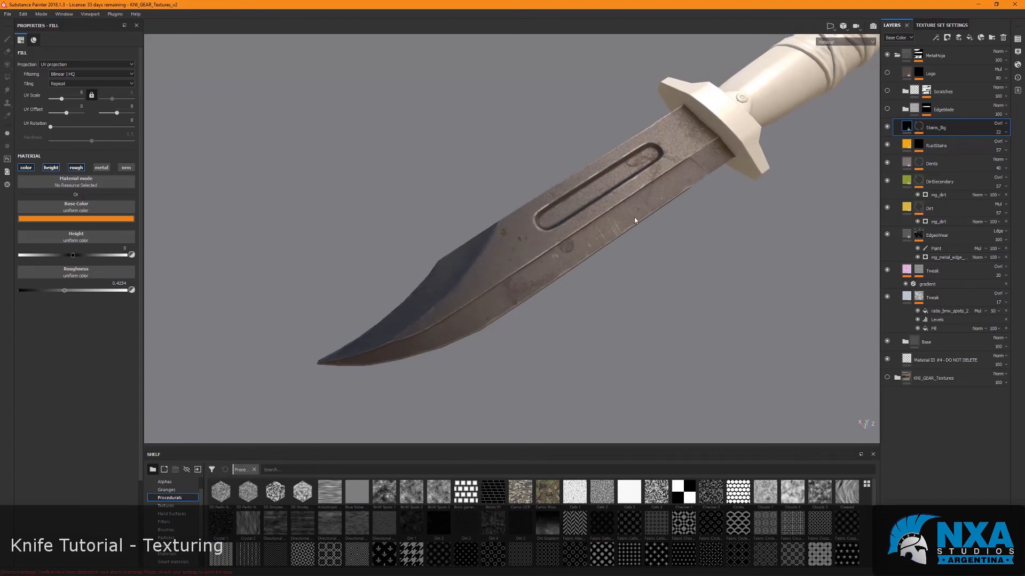
pyautogui.keyDown('alt'); pyautogui.moveTo(477, 319); pyautogui.dragTo(496, 310); pyautogui.keyUp('alt')
pyautogui.click(940, 109)
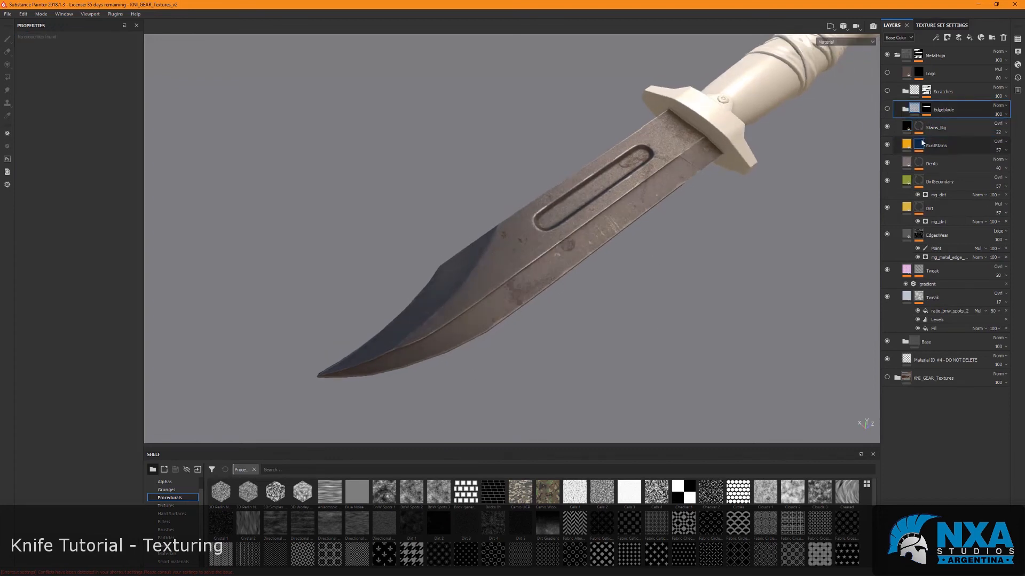
pyautogui.click(927, 109)
pyautogui.keyDown('alt'); pyautogui.click(924, 111); pyautogui.keyUp('alt')
pyautogui.moveTo(732, 230)
pyautogui.keyDown('alt'); pyautogui.mouseDown()
pyautogui.moveTo(656, 86)
pyautogui.moveTo(665, 286)
pyautogui.moveTo(769, 281)
pyautogui.mouseUp(); pyautogui.keyUp('alt')
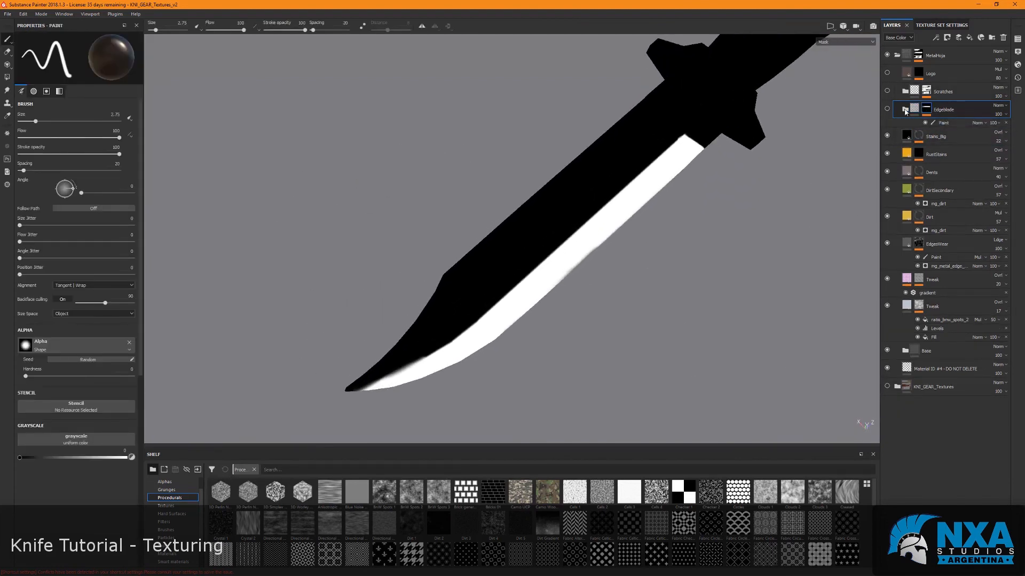
pyautogui.click(905, 109)
pyautogui.click(914, 111)
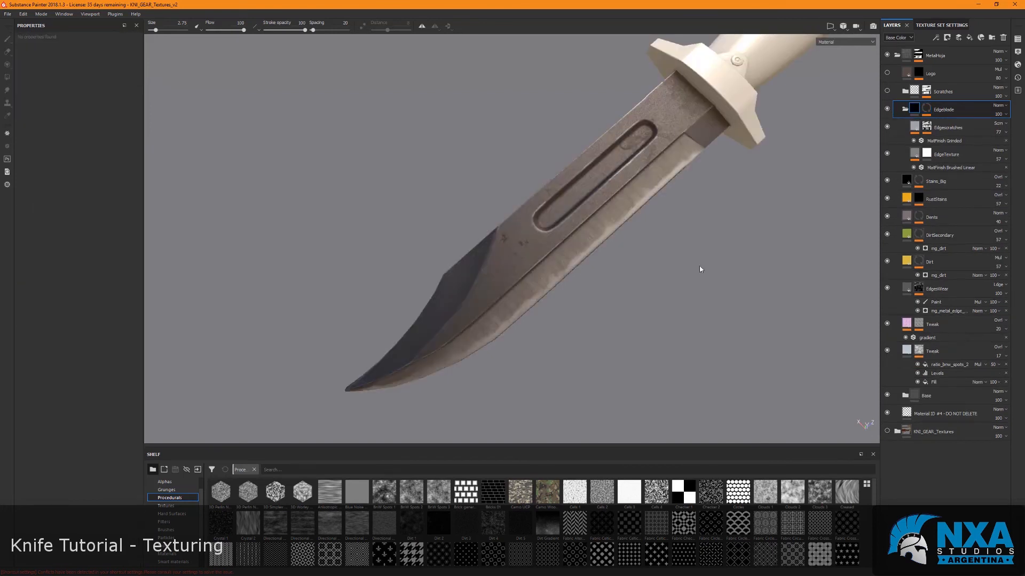
# Examine the EdgeBlade finish on the cutting edge in the material view and the single-channel views through Roughness.
pyautogui.keyDown('alt'); pyautogui.moveTo(701, 270); pyautogui.dragTo(791, 182); pyautogui.keyUp('alt')
pyautogui.scroll(3, 667, 235)
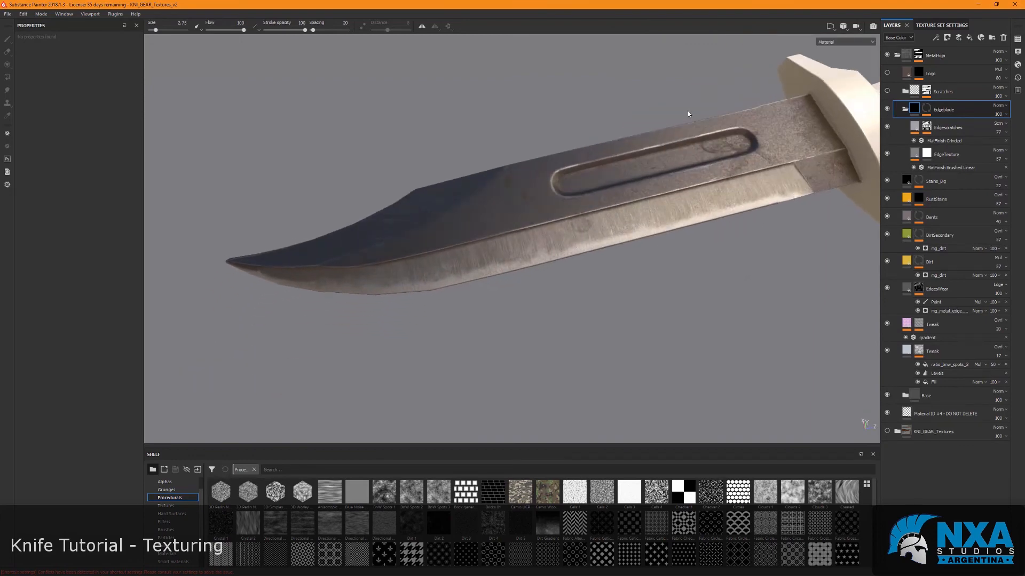
pyautogui.keyDown('alt'); pyautogui.moveTo(350, 293); pyautogui.dragTo(651, 218); pyautogui.keyUp('alt')
pyautogui.press('c')
pyautogui.press('c')
pyautogui.press('c')
pyautogui.keyDown('alt'); pyautogui.moveTo(754, 263); pyautogui.dragTo(668, 184); pyautogui.keyUp('alt')
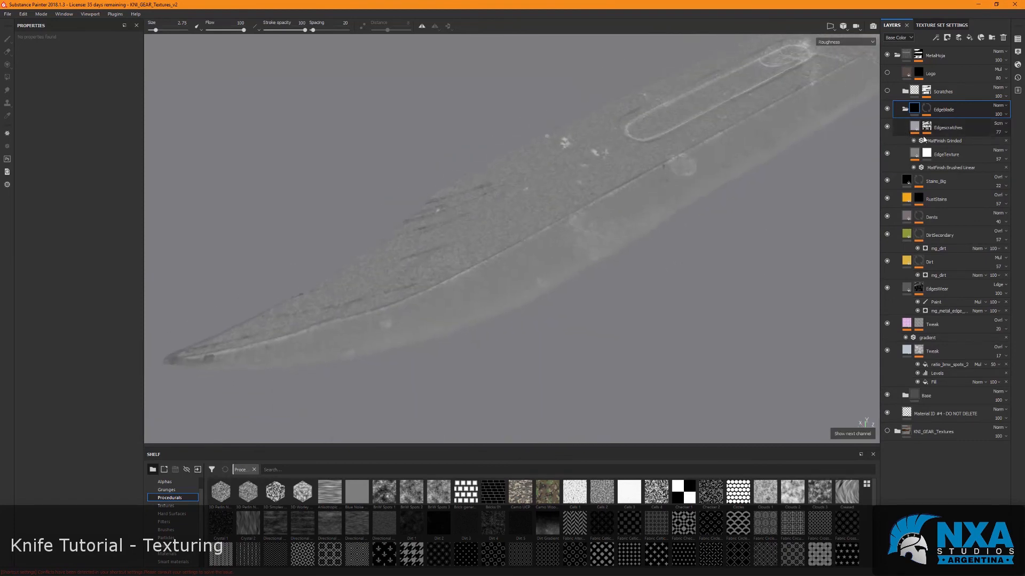
# Inspect the EdgeTexture layer's mask, fill material and MatFinish Brushed Linear filter settings, and browse the alternative filters.
pyautogui.keyDown('alt'); pyautogui.click(927, 154); pyautogui.keyUp('alt')
pyautogui.keyDown('alt'); pyautogui.moveTo(819, 182); pyautogui.dragTo(695, 229); pyautogui.keyUp('alt')
pyautogui.click(914, 154)
pyautogui.click(905, 395)
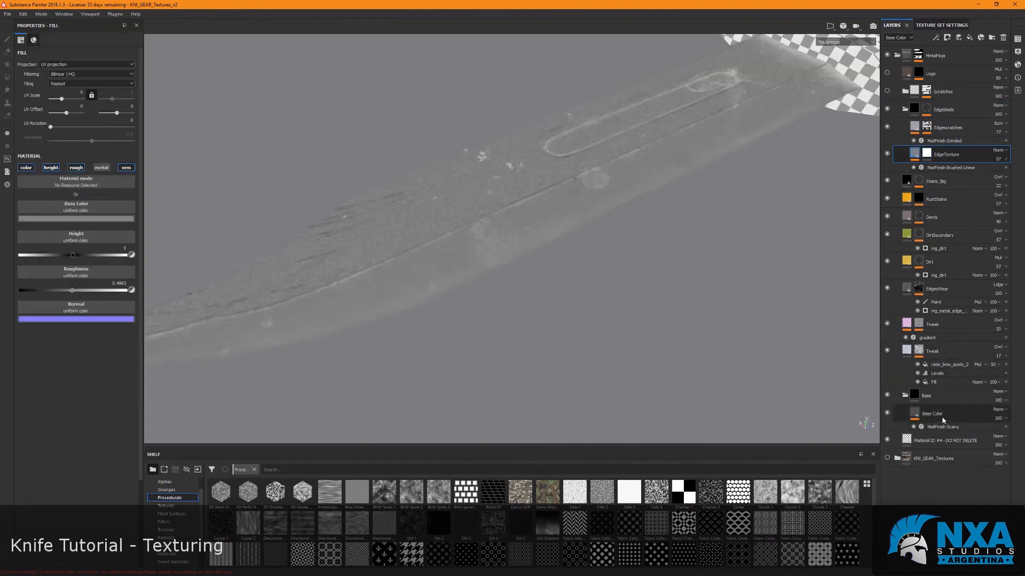
pyautogui.click(940, 167)
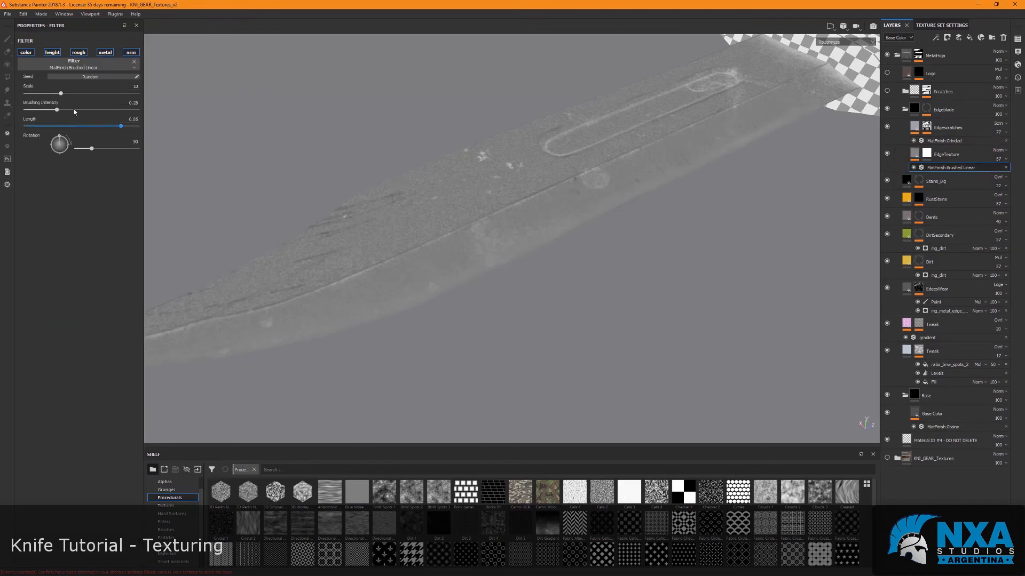
pyautogui.click(74, 65)
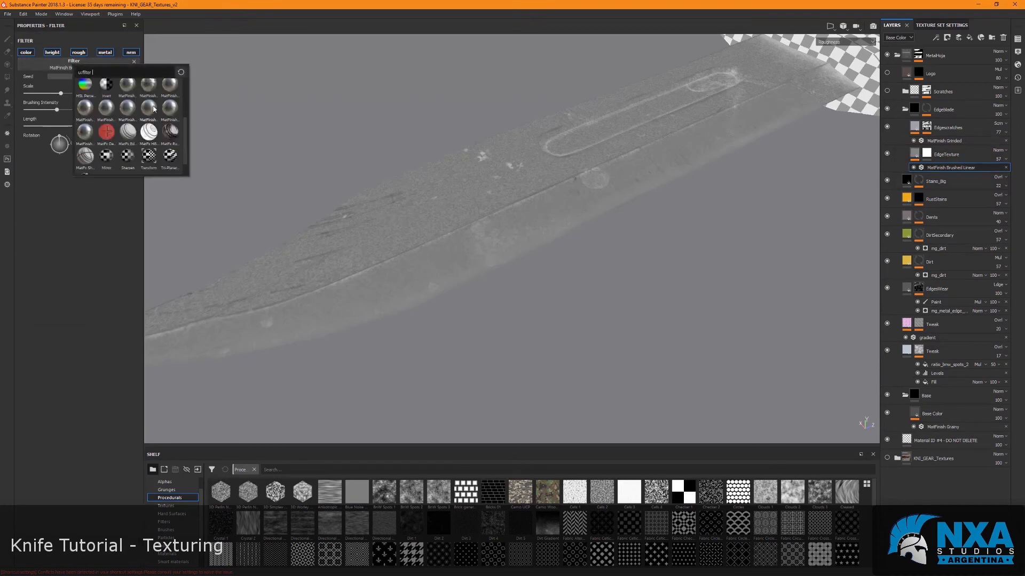
pyautogui.click(504, 364)
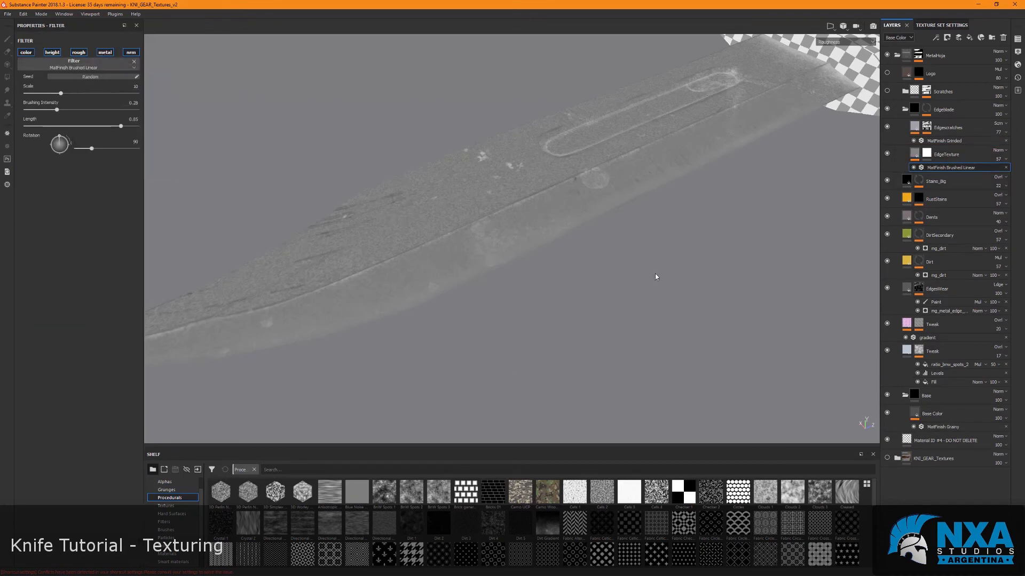
# Examine the brushed metal finish of the cutting edge in the material view from several angles.
pyautogui.press('m')
pyautogui.keyDown('alt'); pyautogui.moveTo(670, 276); pyautogui.dragTo(625, 315); pyautogui.keyUp('alt')
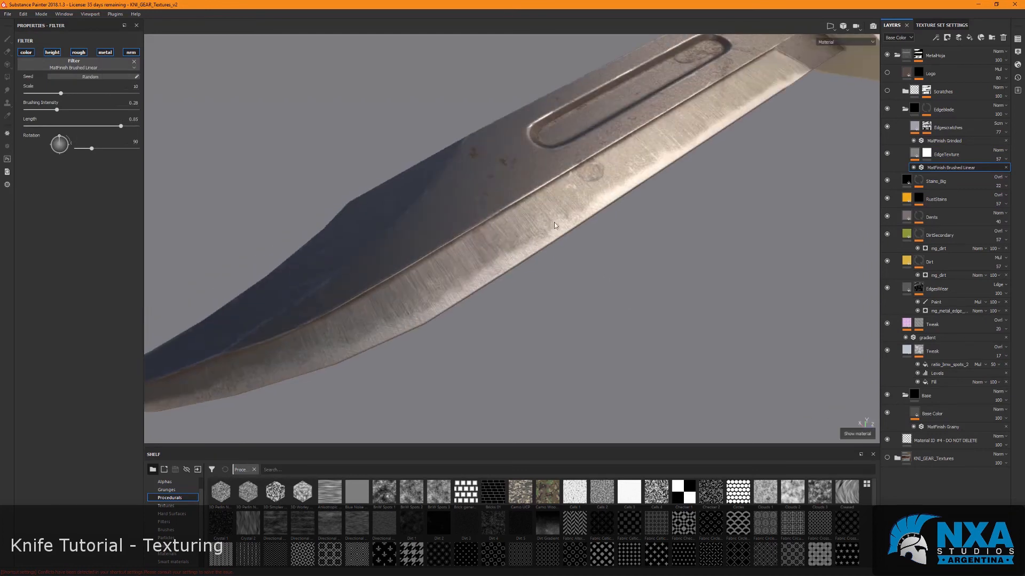
pyautogui.keyDown('alt'); pyautogui.moveTo(662, 158); pyautogui.dragTo(606, 244); pyautogui.keyUp('alt')
pyautogui.scroll(-3, 613, 329)
pyautogui.keyDown('alt'); pyautogui.moveTo(721, 243); pyautogui.dragTo(750, 153); pyautogui.keyUp('alt')
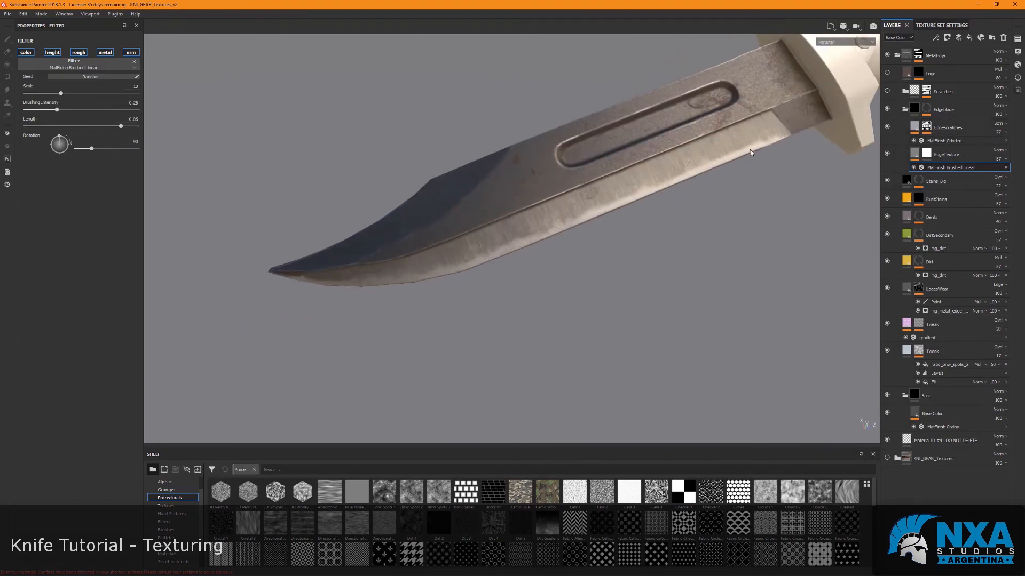
# Inspect the Edgescratches mask by hiding both Paint effects over its metal edge wear generator and restoring them one by one.
pyautogui.keyDown('alt'); pyautogui.click(926, 127); pyautogui.keyUp('alt')
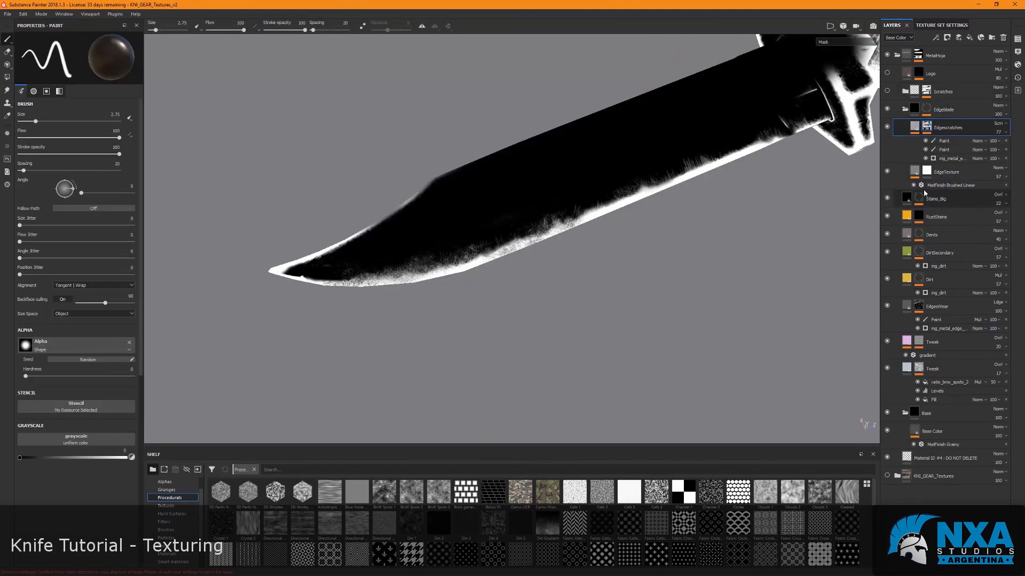
pyautogui.click(925, 150)
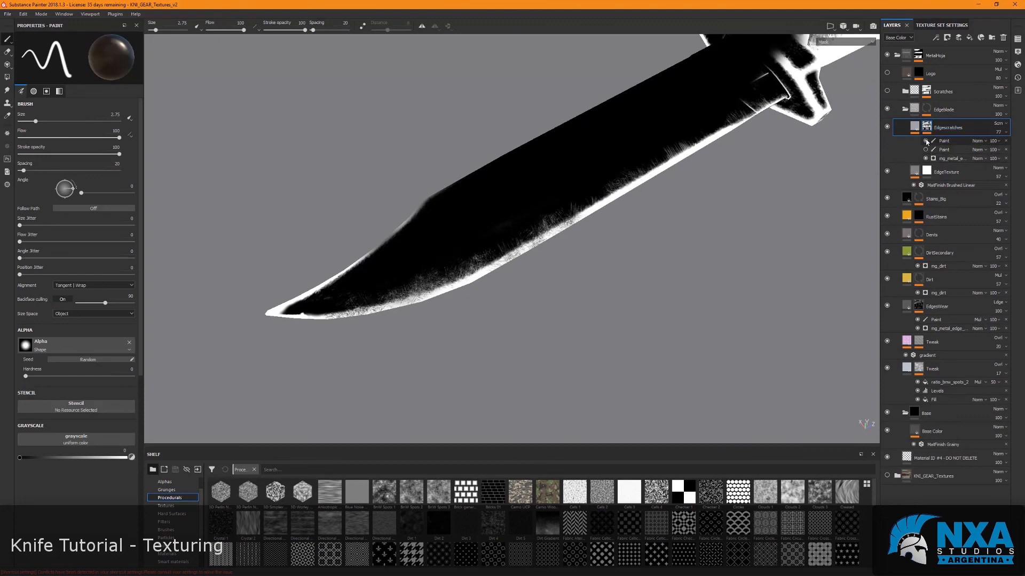
pyautogui.click(925, 140)
pyautogui.click(948, 159)
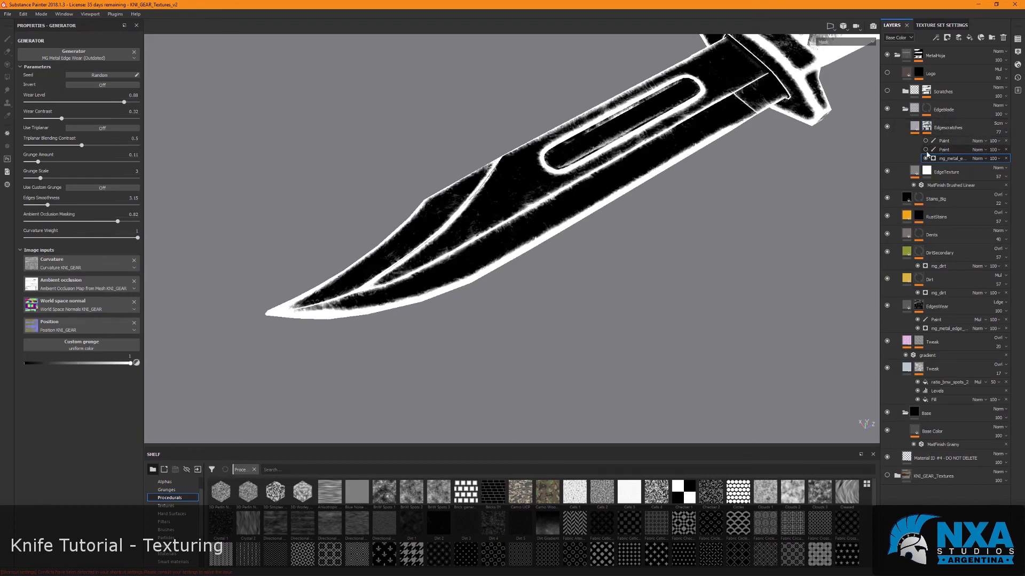
pyautogui.click(925, 149)
pyautogui.scroll(3, 549, 261)
pyautogui.moveTo(550, 261)
pyautogui.keyDown('alt'); pyautogui.mouseDown()
pyautogui.moveTo(567, 254)
pyautogui.moveTo(550, 261)
pyautogui.mouseUp(); pyautogui.keyUp('alt')
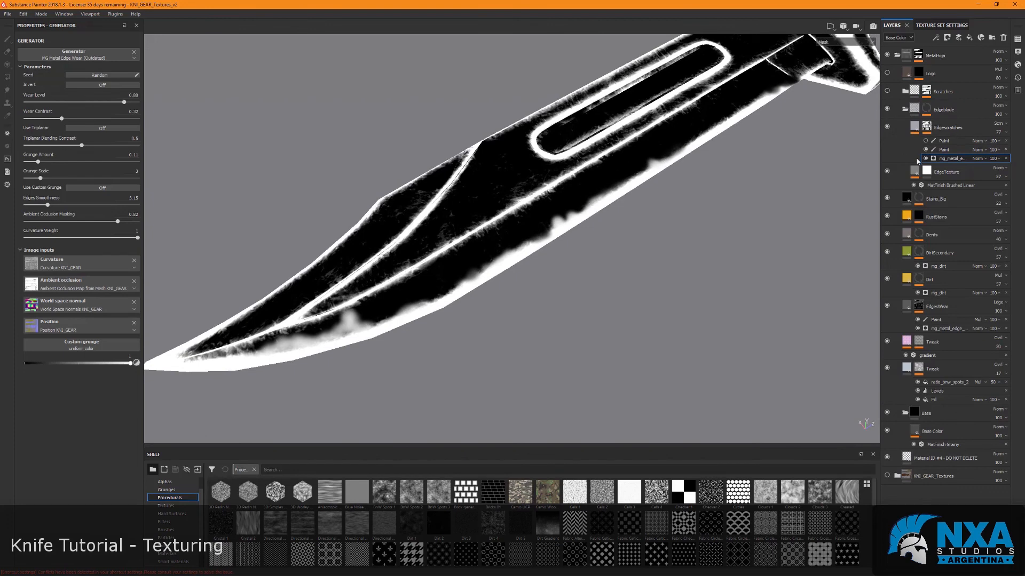
pyautogui.click(926, 141)
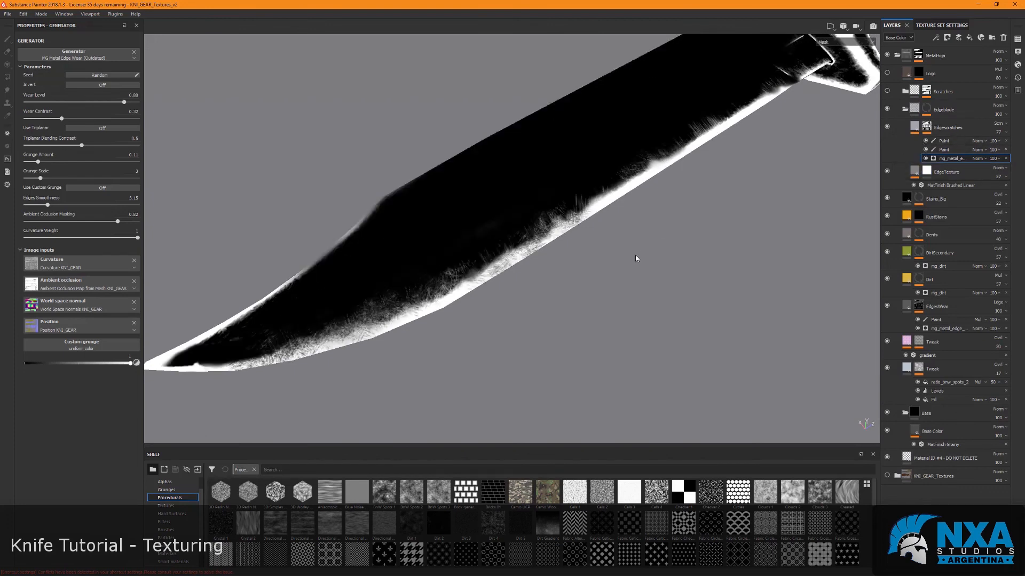
# Review the Edgescratches and EdgeTexture fills on the blade in the material view under different angles.
pyautogui.keyDown('alt'); pyautogui.moveTo(636, 256); pyautogui.dragTo(469, 307); pyautogui.keyUp('alt')
pyautogui.click(914, 126)
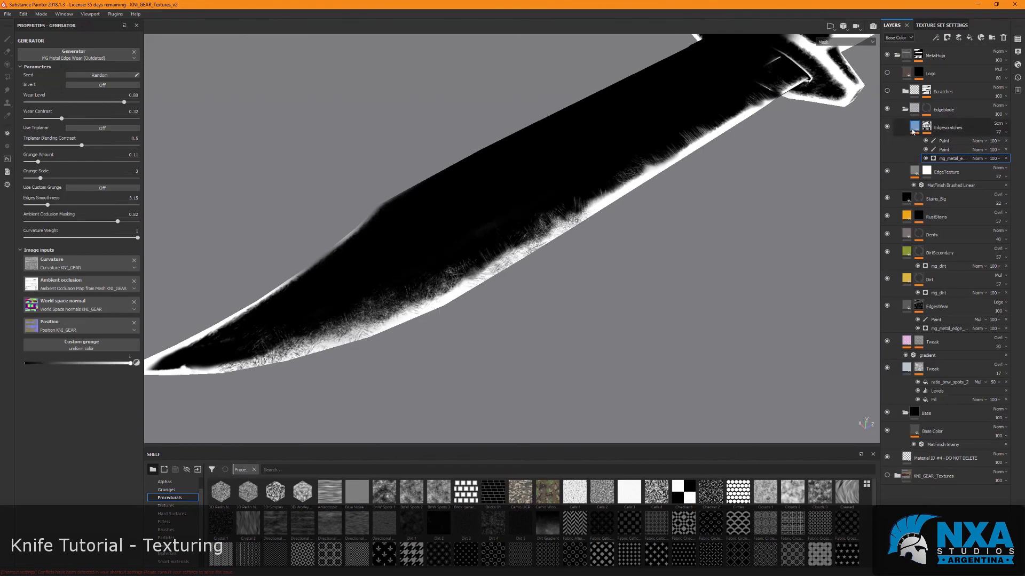
pyautogui.moveTo(661, 225)
pyautogui.keyDown('alt'); pyautogui.mouseDown()
pyautogui.moveTo(498, 283)
pyautogui.moveTo(370, 260)
pyautogui.moveTo(390, 290)
pyautogui.moveTo(667, 229)
pyautogui.mouseUp(); pyautogui.keyUp('alt')
pyautogui.click(918, 156)
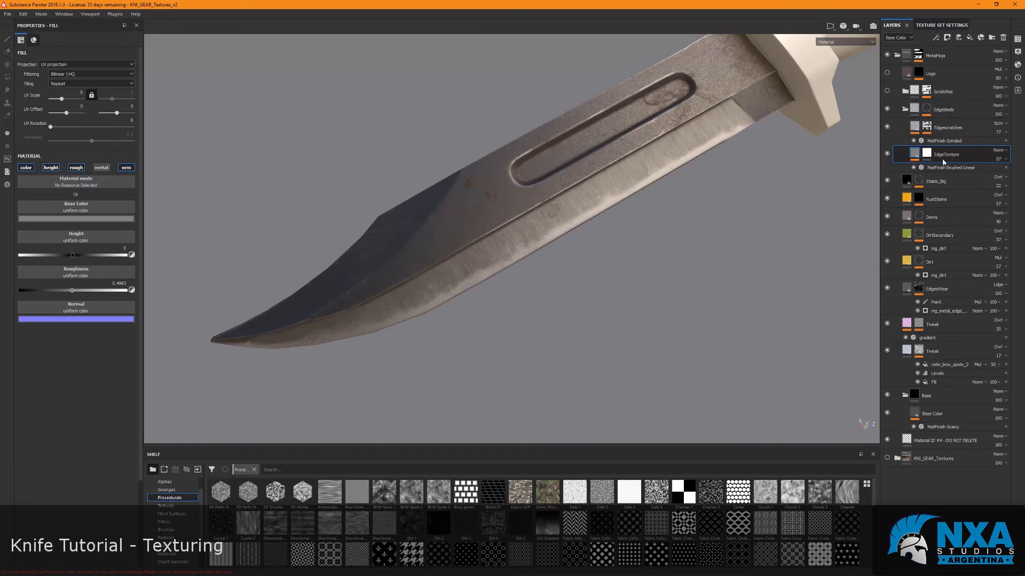
pyautogui.keyDown('alt'); pyautogui.moveTo(629, 292); pyautogui.dragTo(509, 224); pyautogui.keyUp('alt')
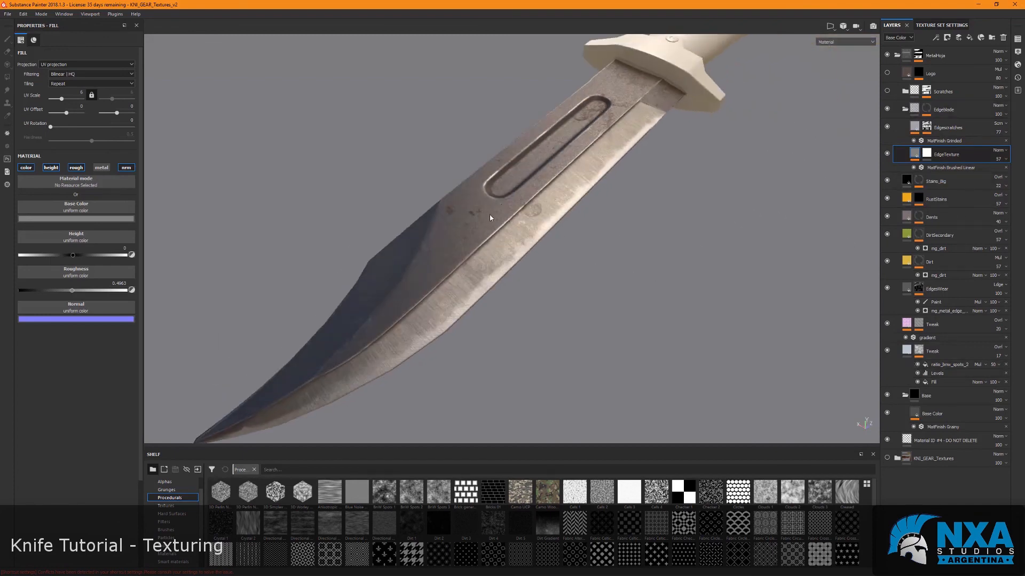
pyautogui.keyDown('alt'); pyautogui.moveTo(431, 264); pyautogui.dragTo(443, 310); pyautogui.keyUp('alt')
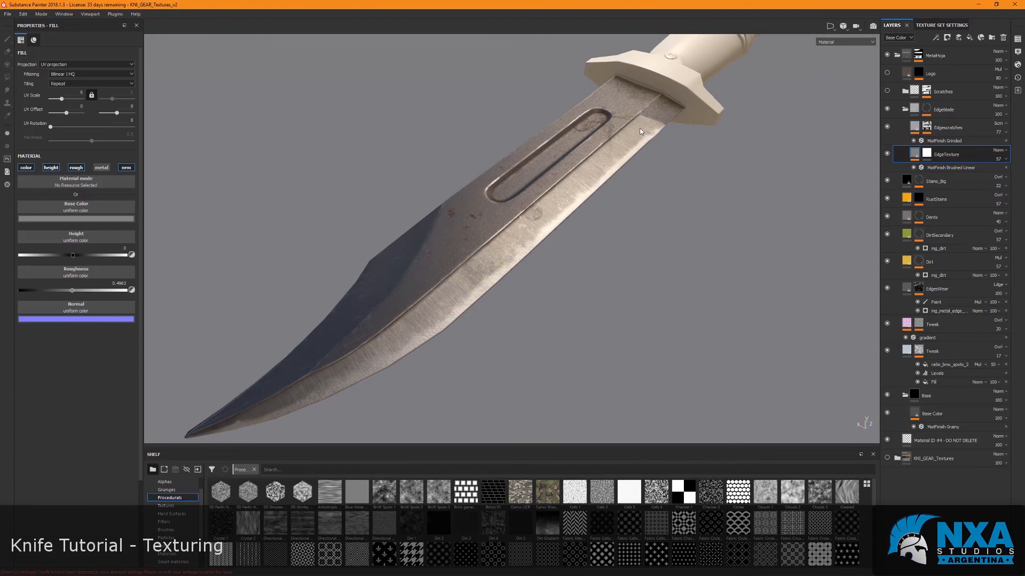
pyautogui.keyDown('alt'); pyautogui.moveTo(656, 329); pyautogui.dragTo(695, 299); pyautogui.keyUp('alt')
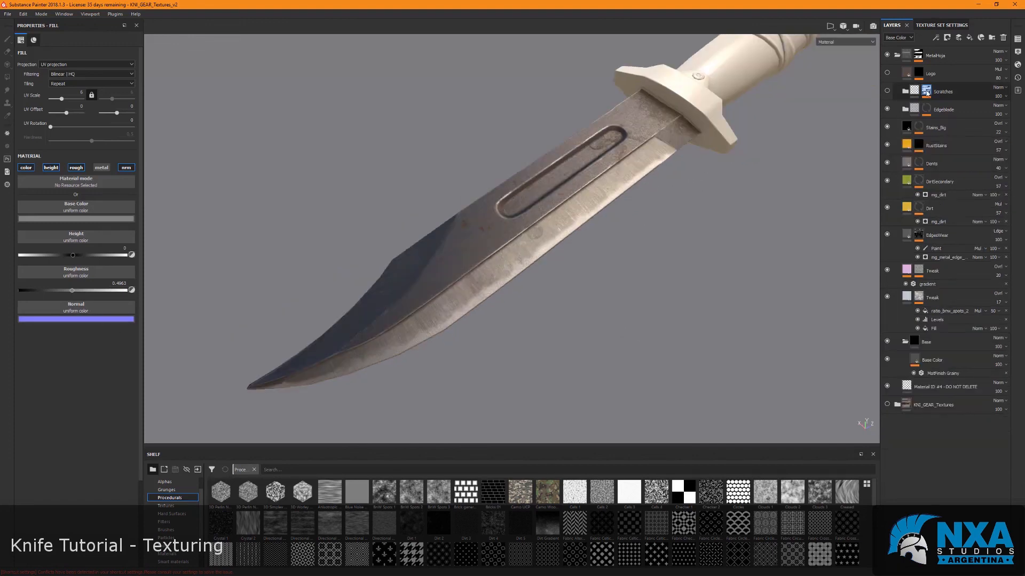
# Expand and show the Scratches folder, check its mask, and view the inner Scratches fill on the blade.
pyautogui.click(904, 89)
pyautogui.click(903, 89)
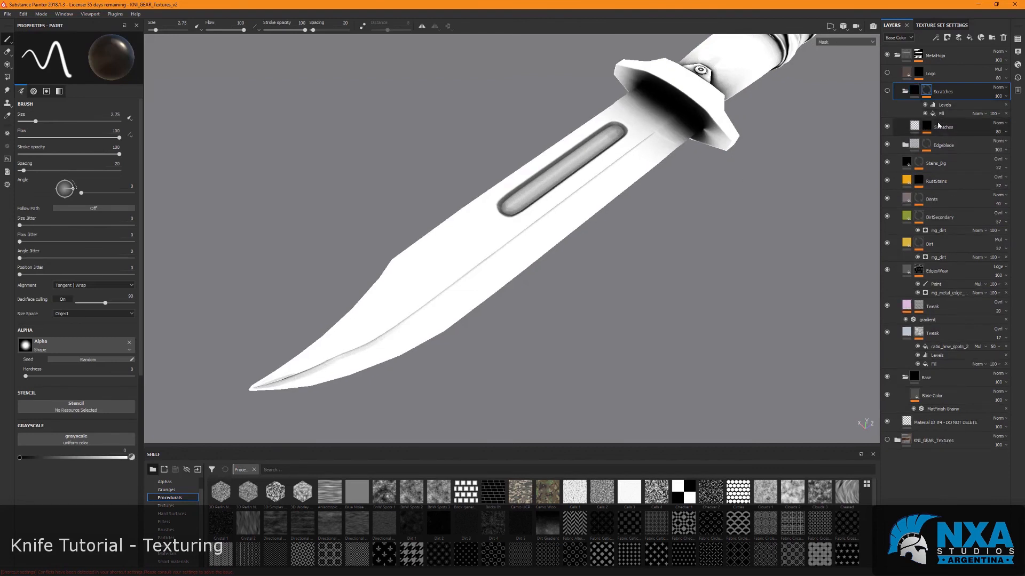
pyautogui.click(938, 127)
pyautogui.keyDown('alt'); pyautogui.moveTo(709, 246); pyautogui.dragTo(737, 251); pyautogui.keyUp('alt')
pyautogui.keyDown('alt'); pyautogui.moveTo(739, 321); pyautogui.dragTo(753, 236); pyautogui.keyUp('alt')
pyautogui.keyDown('alt'); pyautogui.moveTo(617, 305); pyautogui.dragTo(630, 266); pyautogui.keyUp('alt')
# Inspect the inner Scratches layer's mask and its grunge_scratches_rough fill settings.
pyautogui.click(927, 125)
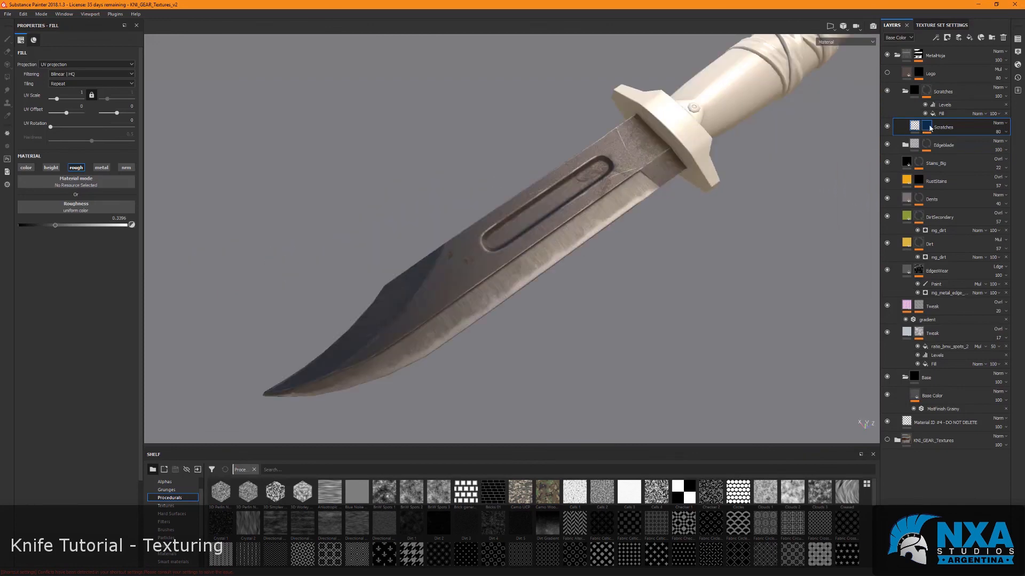
pyautogui.click(948, 141)
pyautogui.keyDown('alt'); pyautogui.click(929, 128); pyautogui.keyUp('alt')
pyautogui.click(939, 140)
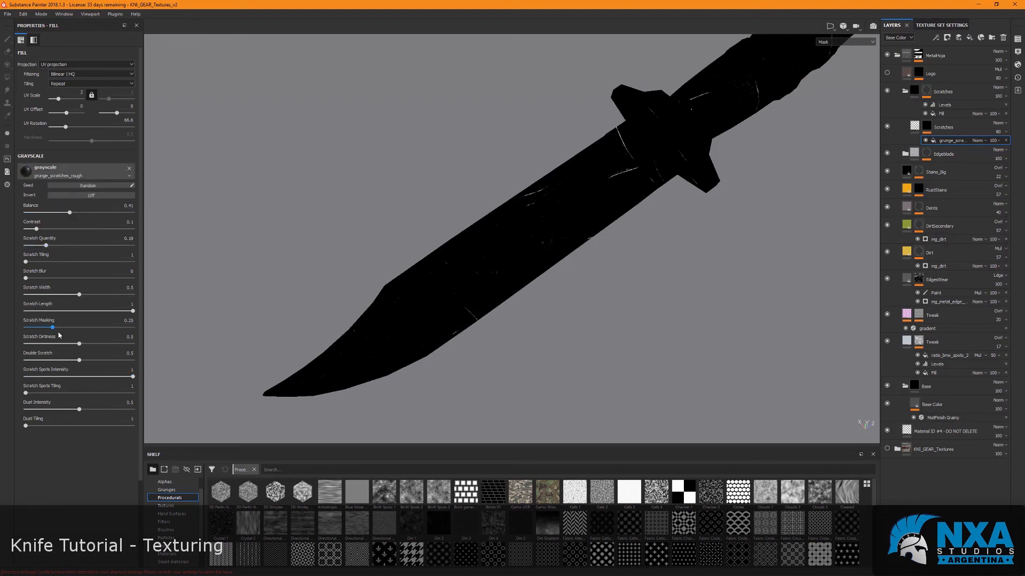
pyautogui.click(927, 128)
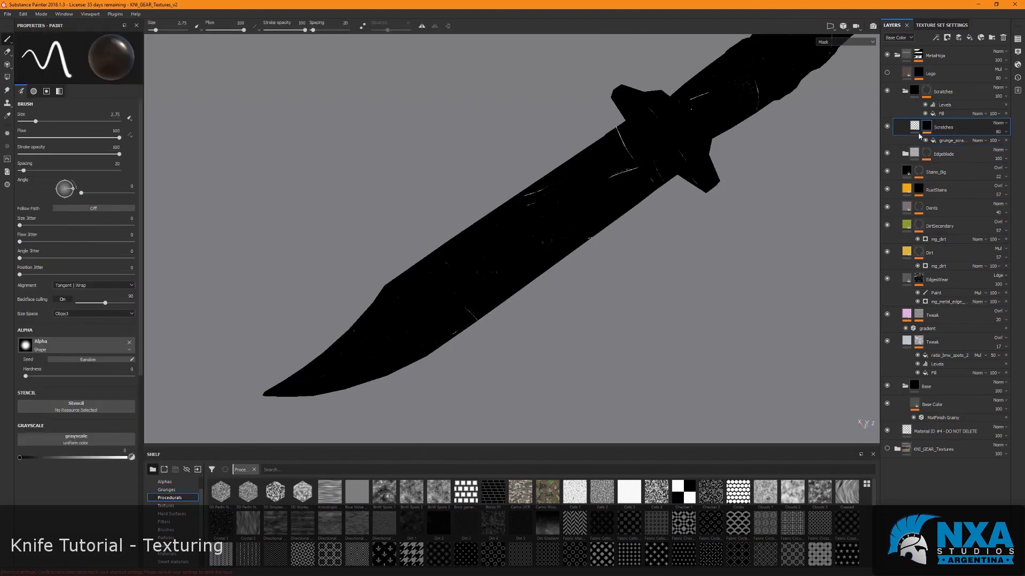
pyautogui.click(914, 128)
# Compare the blade with the Scratches layer's roughness channel off and on, rotating the environment lighting to catch the scratches.
pyautogui.scroll(2, 614, 187)
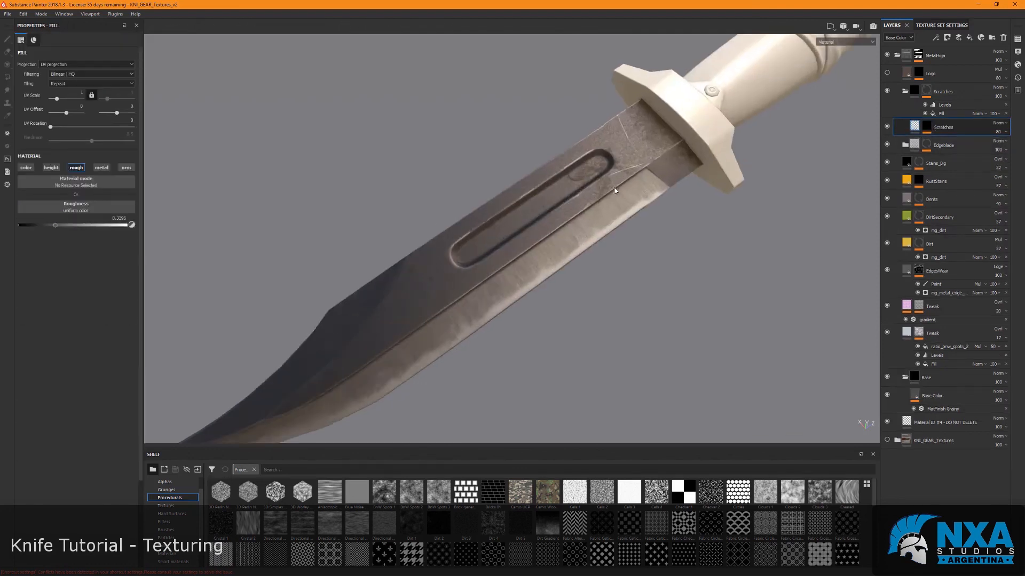
pyautogui.keyDown('alt'); pyautogui.moveTo(614, 188); pyautogui.dragTo(533, 219); pyautogui.keyUp('alt')
pyautogui.click(79, 172)
pyautogui.click(79, 171)
pyautogui.keyDown('alt'); pyautogui.moveTo(529, 302); pyautogui.dragTo(596, 151); pyautogui.keyUp('alt')
pyautogui.keyDown('alt'); pyautogui.moveTo(597, 188); pyautogui.dragTo(570, 191); pyautogui.keyUp('alt')
pyautogui.keyDown('shift'); pyautogui.moveTo(570, 191); pyautogui.dragTo(536, 189, button='right'); pyautogui.keyUp('shift')
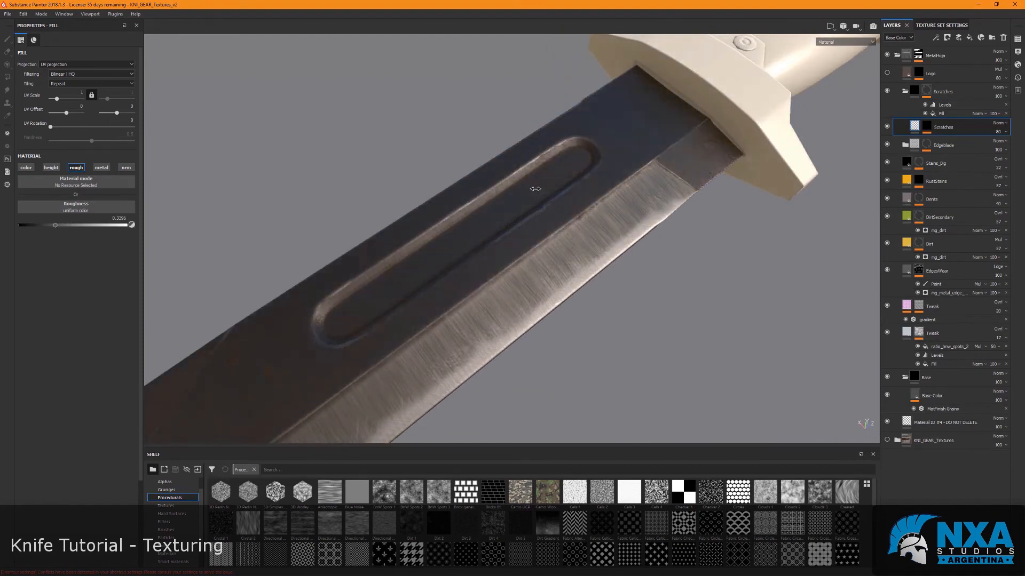
# Show the Logo layer and examine the NXA Studios engraving on the blade beside the guard.
pyautogui.keyDown('alt'); pyautogui.moveTo(535, 189); pyautogui.dragTo(569, 265); pyautogui.keyUp('alt')
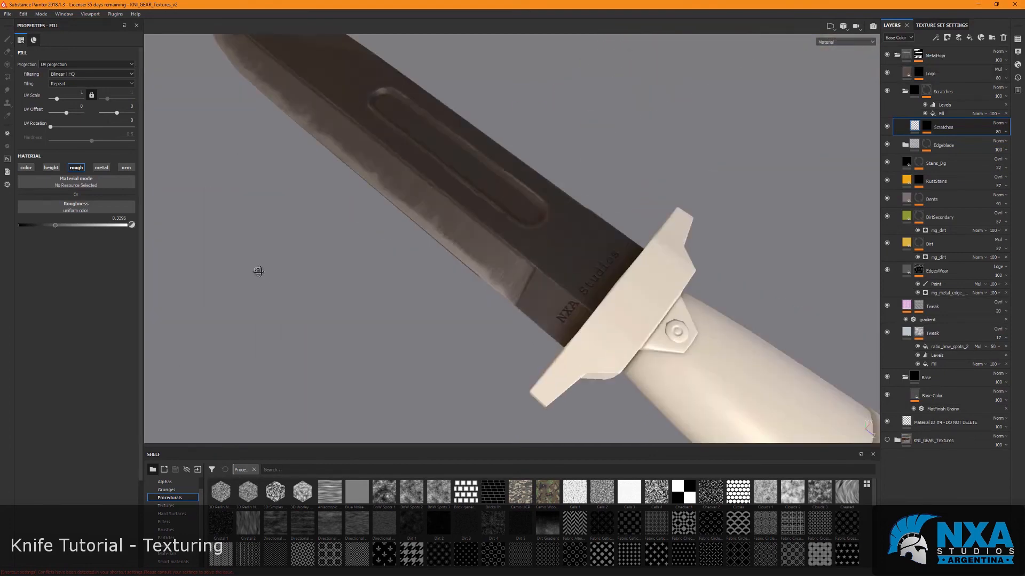
pyautogui.keyDown('alt'); pyautogui.moveTo(259, 270); pyautogui.dragTo(442, 333); pyautogui.keyUp('alt')
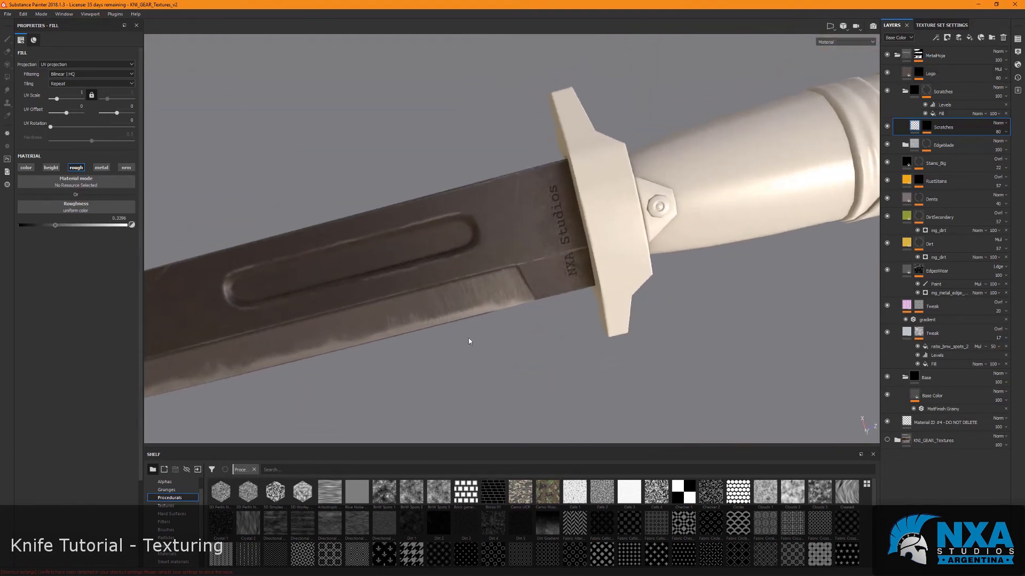
pyautogui.keyDown('alt'); pyautogui.moveTo(442, 333); pyautogui.dragTo(701, 321, button='middle'); pyautogui.keyUp('alt')
pyautogui.keyDown('alt'); pyautogui.moveTo(701, 321); pyautogui.dragTo(528, 302); pyautogui.keyUp('alt')
pyautogui.scroll(-3, 677, 235)
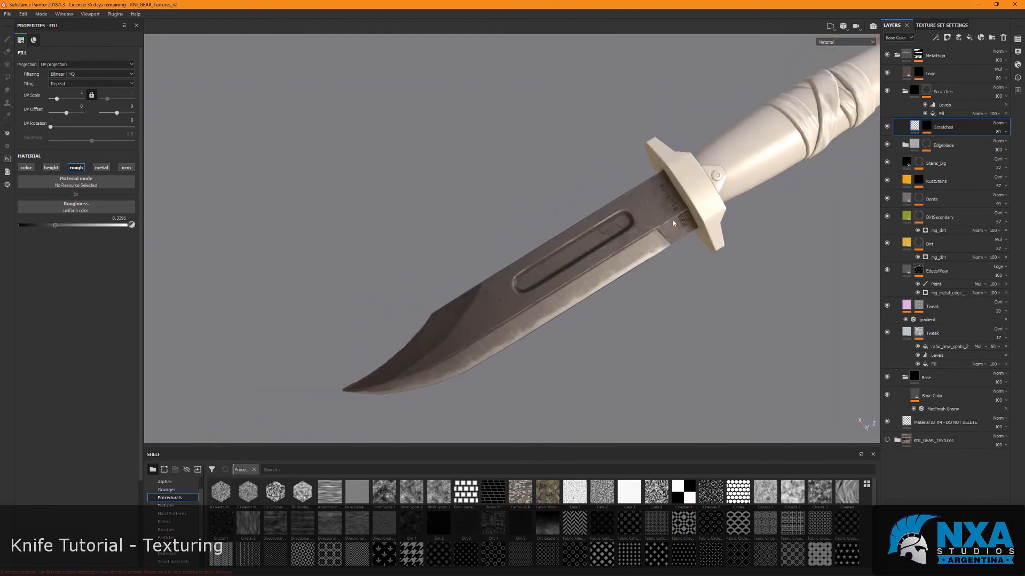
pyautogui.keyDown('alt'); pyautogui.moveTo(694, 233); pyautogui.dragTo(684, 225); pyautogui.keyUp('alt')
pyautogui.keyDown('alt'); pyautogui.moveTo(728, 276); pyautogui.dragTo(694, 261); pyautogui.keyUp('alt')
# Inspect the Logo layer's color, height and roughness fill settings and its mask.
pyautogui.click(917, 77)
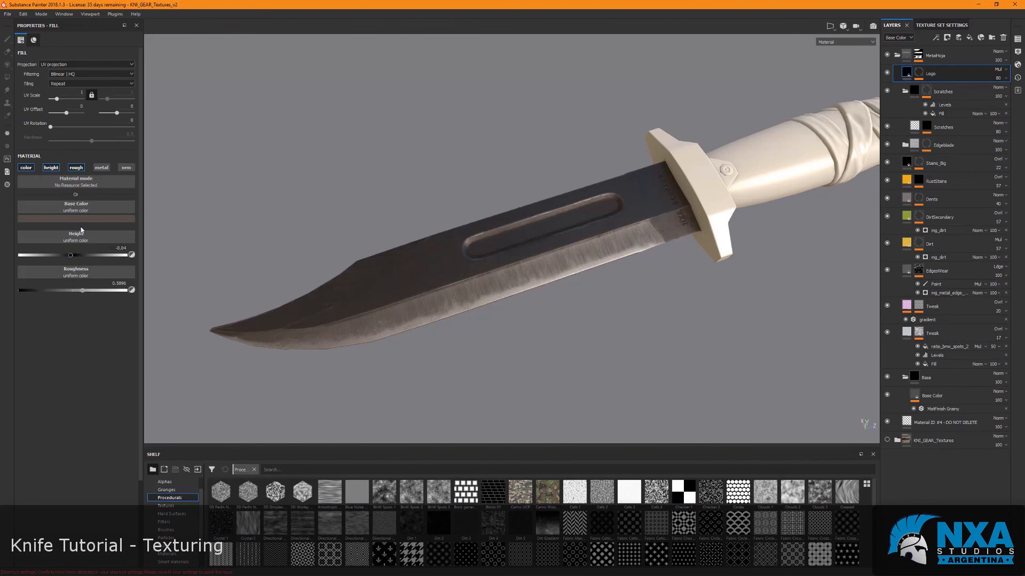
pyautogui.keyDown('alt'); pyautogui.moveTo(643, 304); pyautogui.dragTo(665, 315); pyautogui.keyUp('alt')
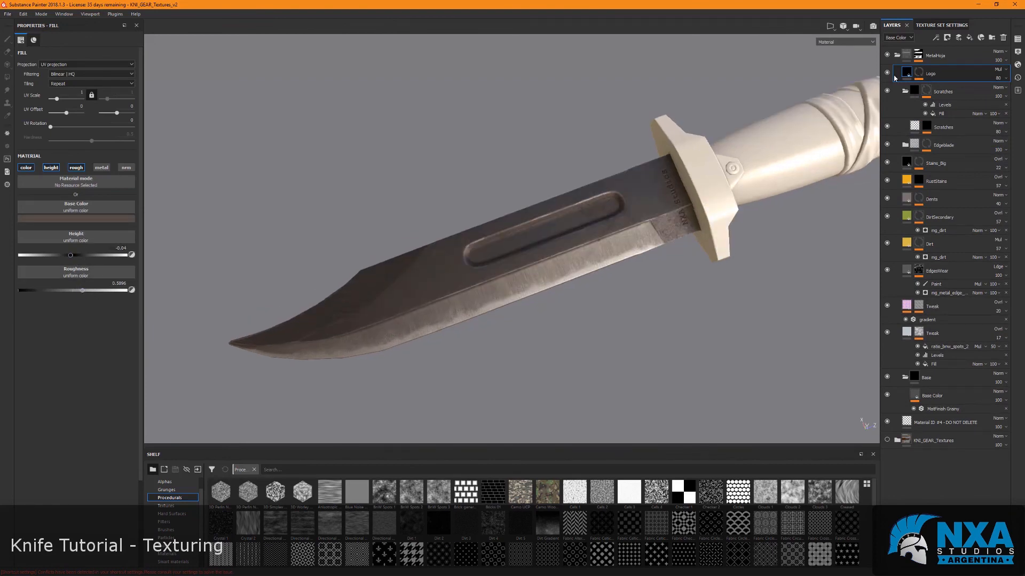
pyautogui.keyDown('alt'); pyautogui.click(918, 77); pyautogui.keyUp('alt')
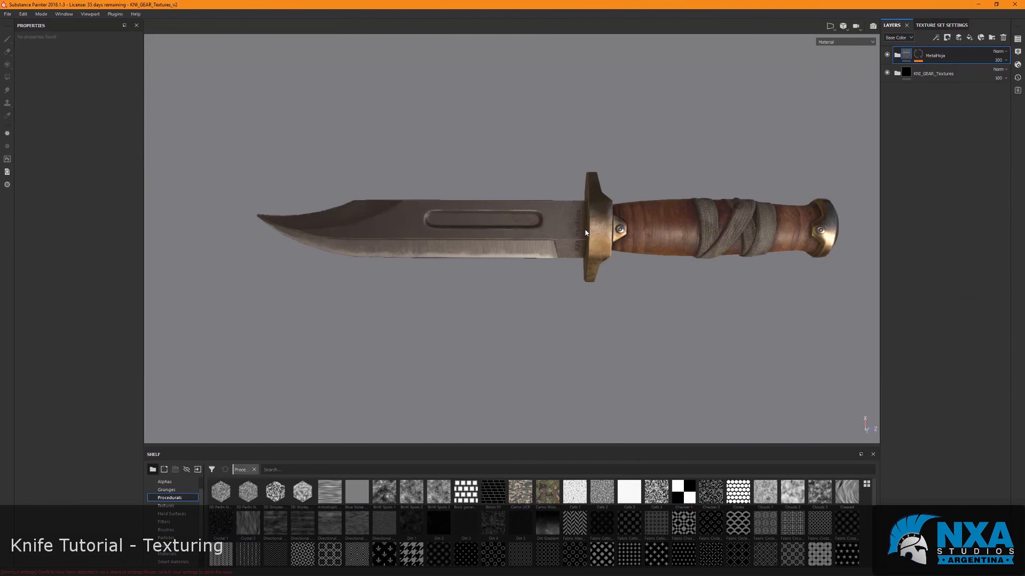
# Review the complete knife with the MetalHoja folder collapsed and the KNI_GEAR_Textures folder visible.
pyautogui.scroll(-4, 591, 291)
pyautogui.keyDown('alt'); pyautogui.moveTo(591, 291); pyautogui.dragTo(866, 180); pyautogui.keyUp('alt')
pyautogui.scroll(3, 656, 317)
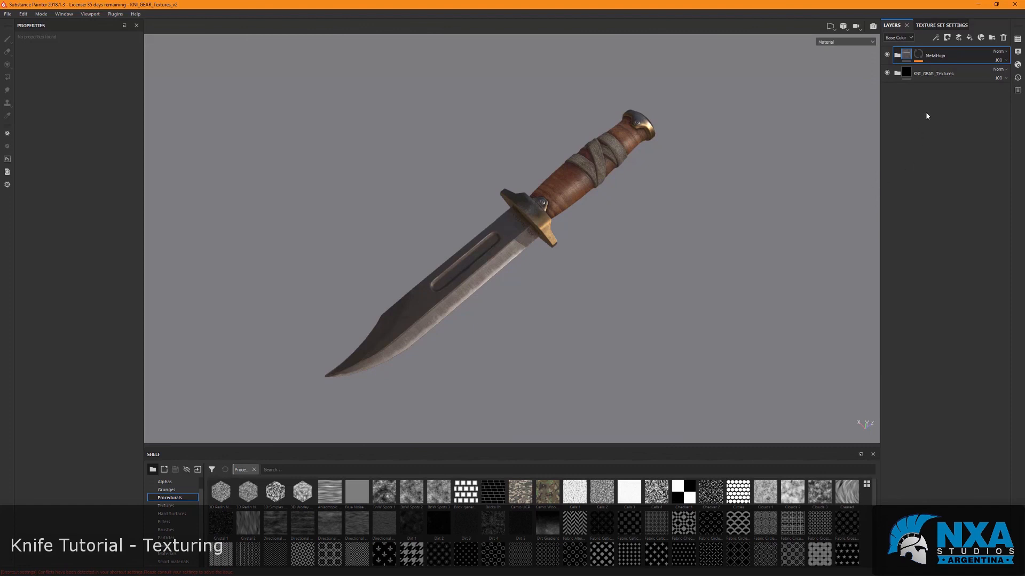
# Expand the KNI_GEAR_Textures folder and inspect its Base fill layer's settings with the knife in a horizontal side view.
pyautogui.click(897, 74)
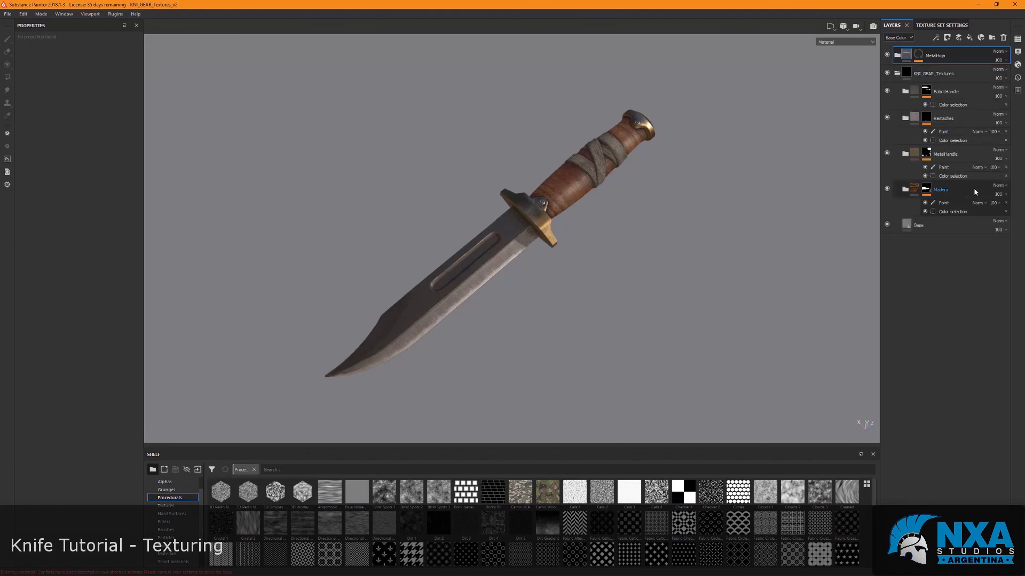
pyautogui.click(925, 233)
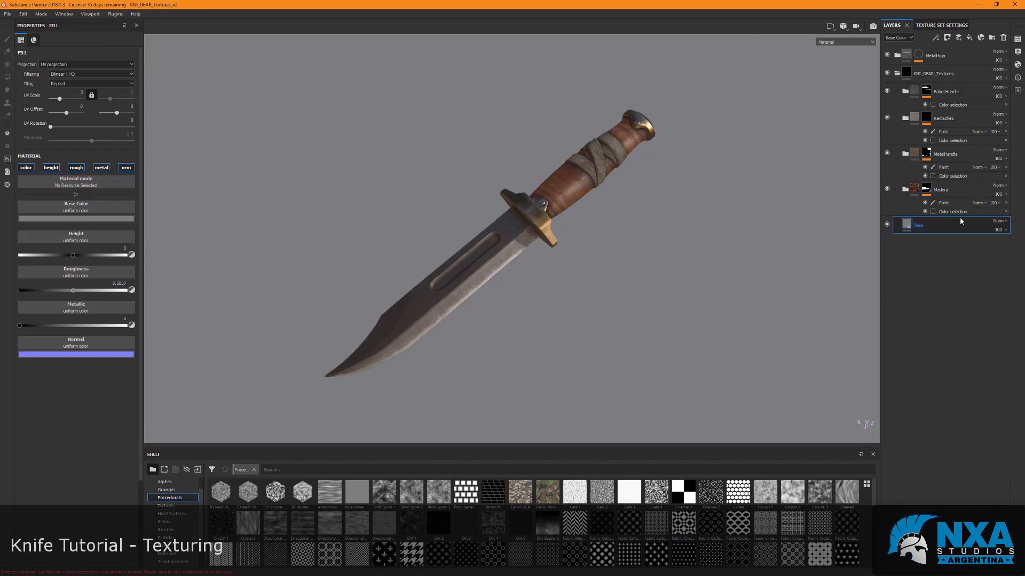
pyautogui.keyDown('alt'); pyautogui.moveTo(668, 281); pyautogui.dragTo(495, 180); pyautogui.keyUp('alt')
pyautogui.keyDown('alt'); pyautogui.moveTo(372, 346); pyautogui.dragTo(507, 365); pyautogui.keyUp('alt')
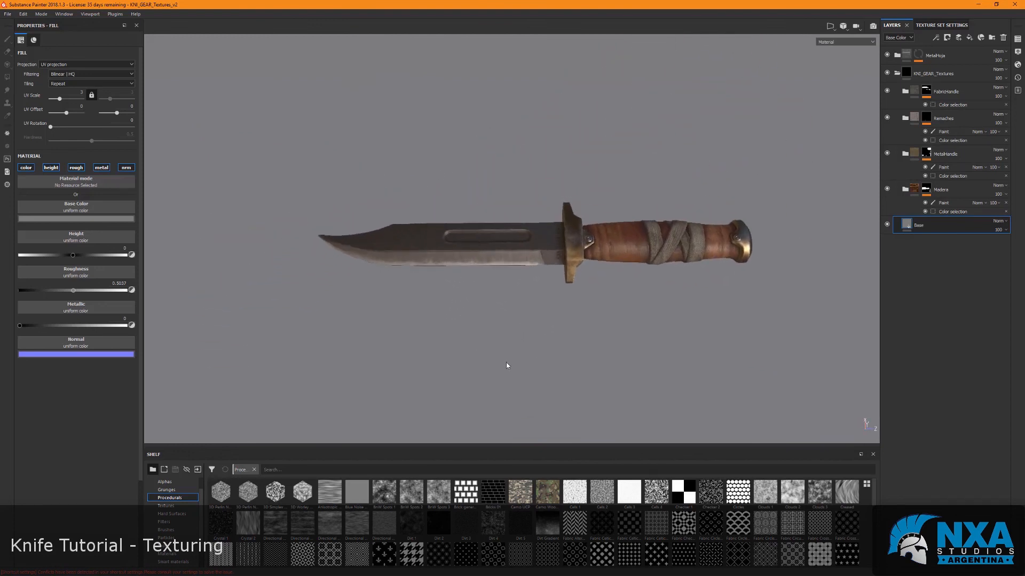
# Look through the layers inside the MetalHoja folder and collapse it again.
pyautogui.click(897, 55)
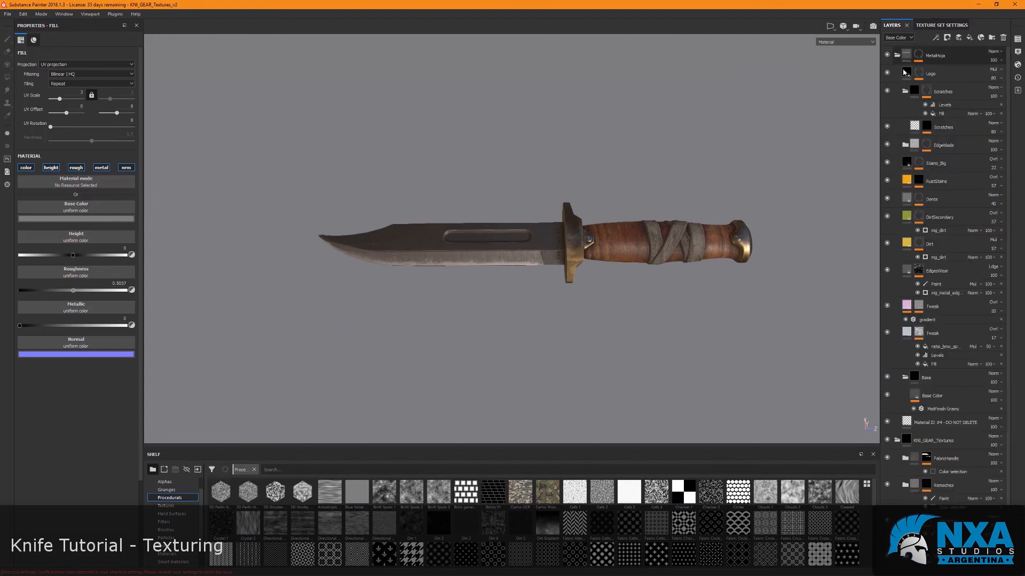
pyautogui.click(897, 55)
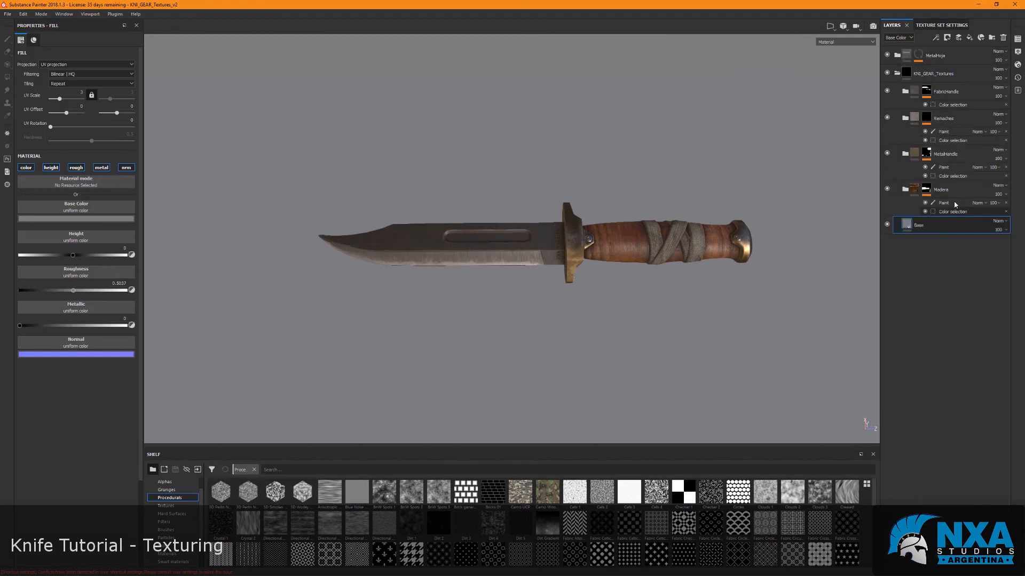
pyautogui.keyDown('alt'); pyautogui.moveTo(699, 325); pyautogui.dragTo(703, 334); pyautogui.keyUp('alt')
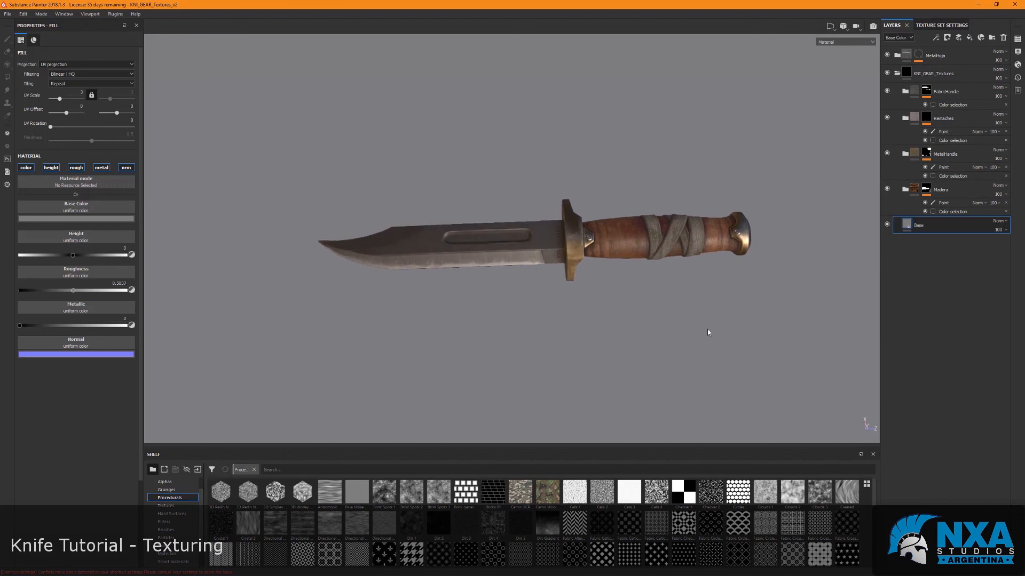
# Examine the layer stacks inside the Madera and MetalHandle folders, collapsing each one after viewing.
pyautogui.click(905, 190)
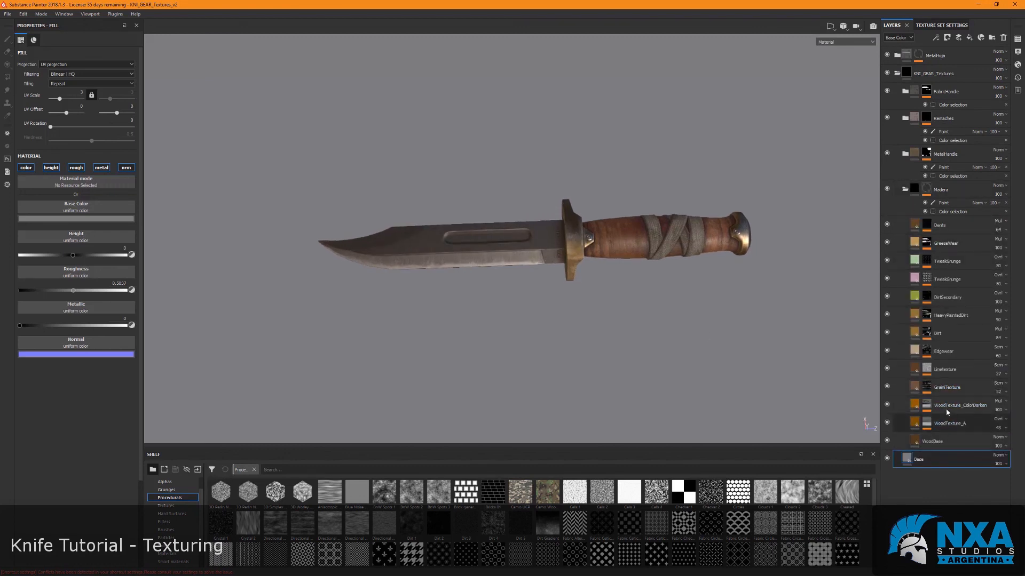
pyautogui.click(905, 190)
pyautogui.click(904, 154)
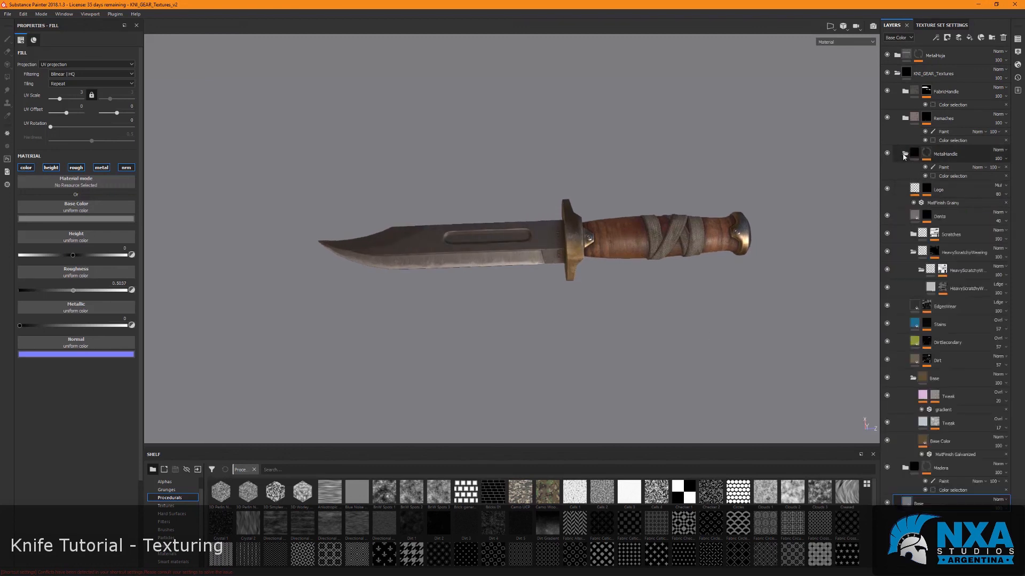
pyautogui.click(904, 154)
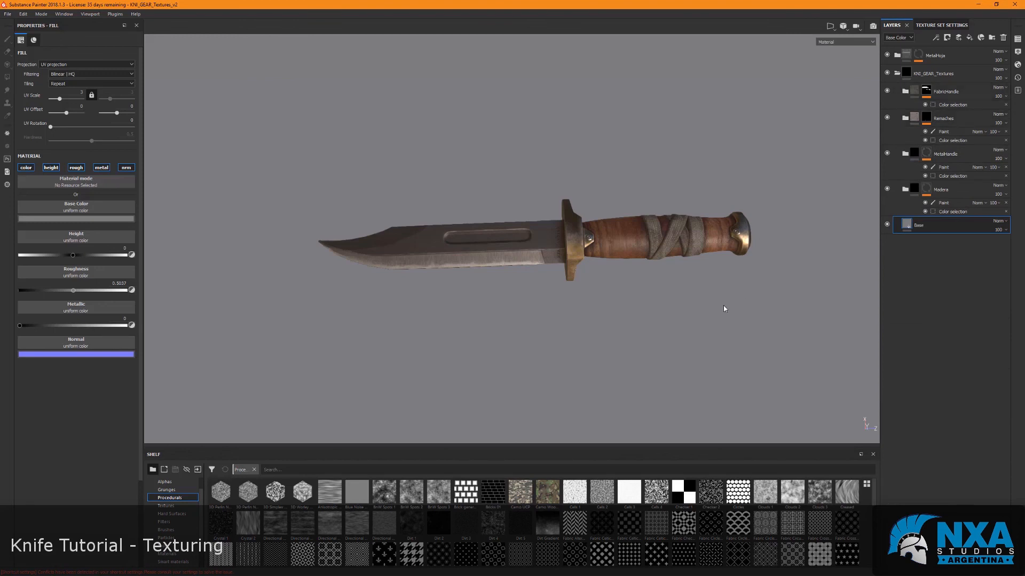
# Reopen the MetalHoja folder and review its full layer stack against a closer side view of the knife.
pyautogui.scroll(2, 643, 281)
pyautogui.keyDown('alt'); pyautogui.moveTo(644, 282); pyautogui.dragTo(557, 245); pyautogui.keyUp('alt')
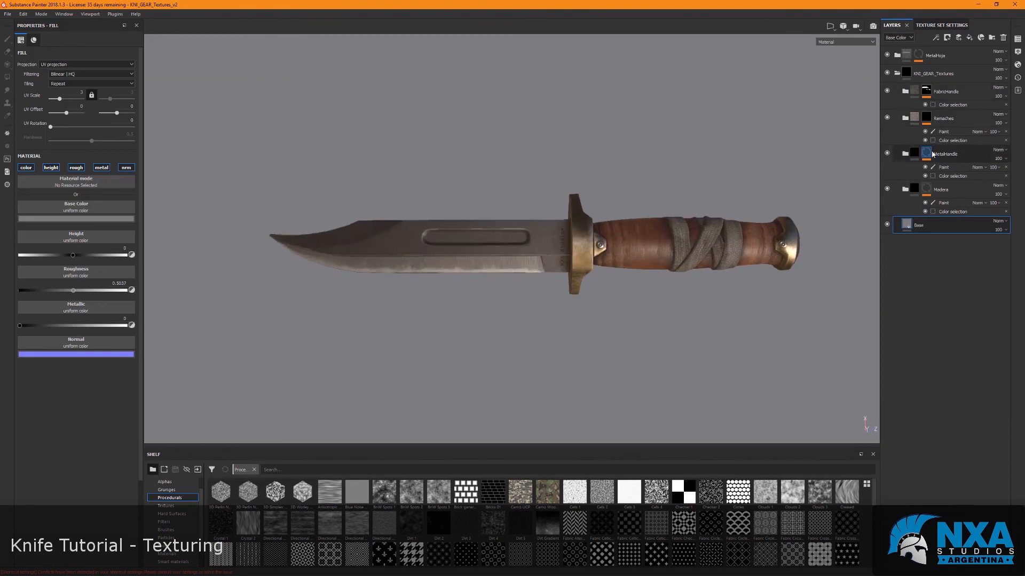
pyautogui.click(897, 55)
pyautogui.scroll(-1, 946, 291)
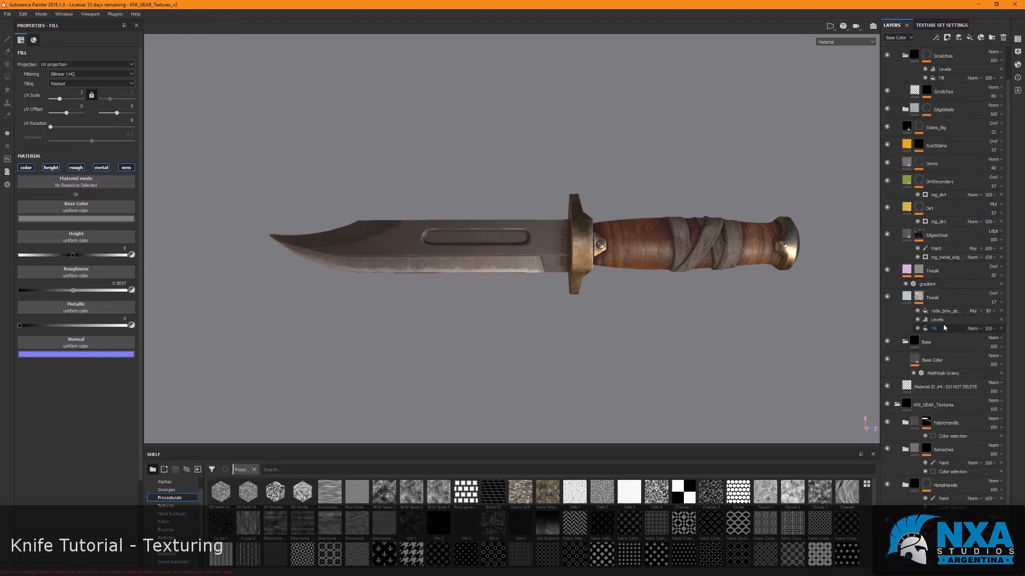